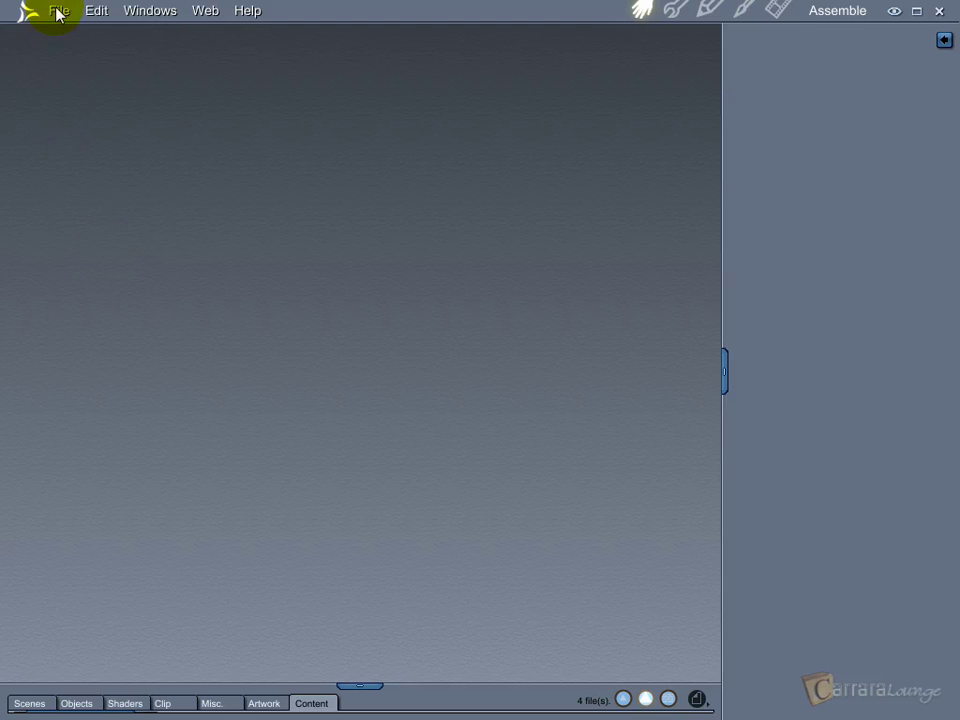
# Step: Create a new document with a medium-sized (30 ft) empty scene
pyautogui.click(59, 11)
pyautogui.click(62, 33)
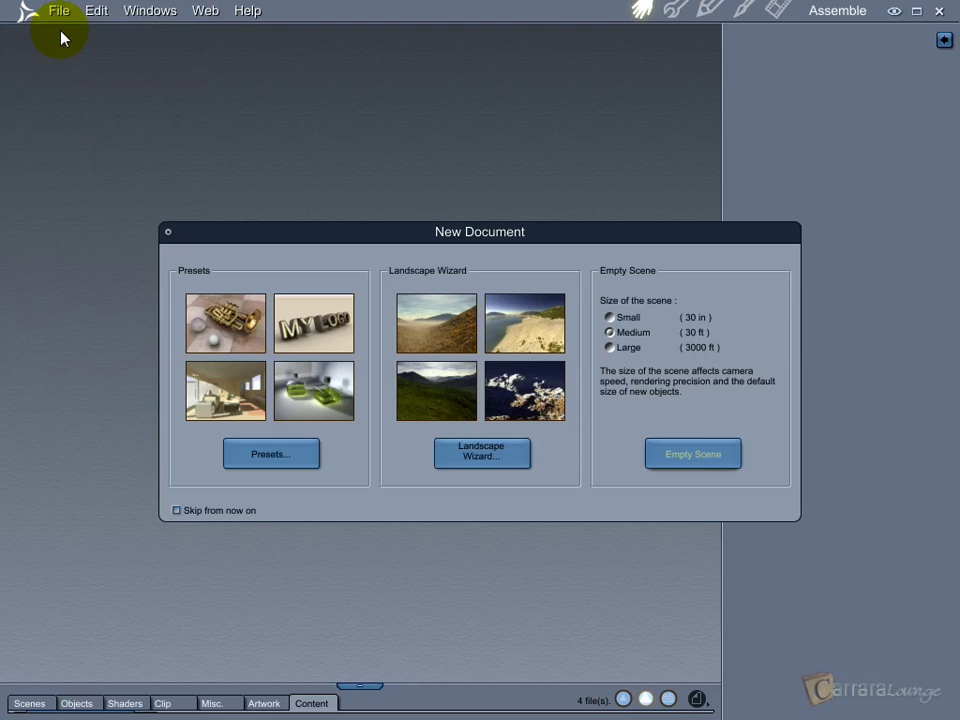
pyautogui.click(680, 435)
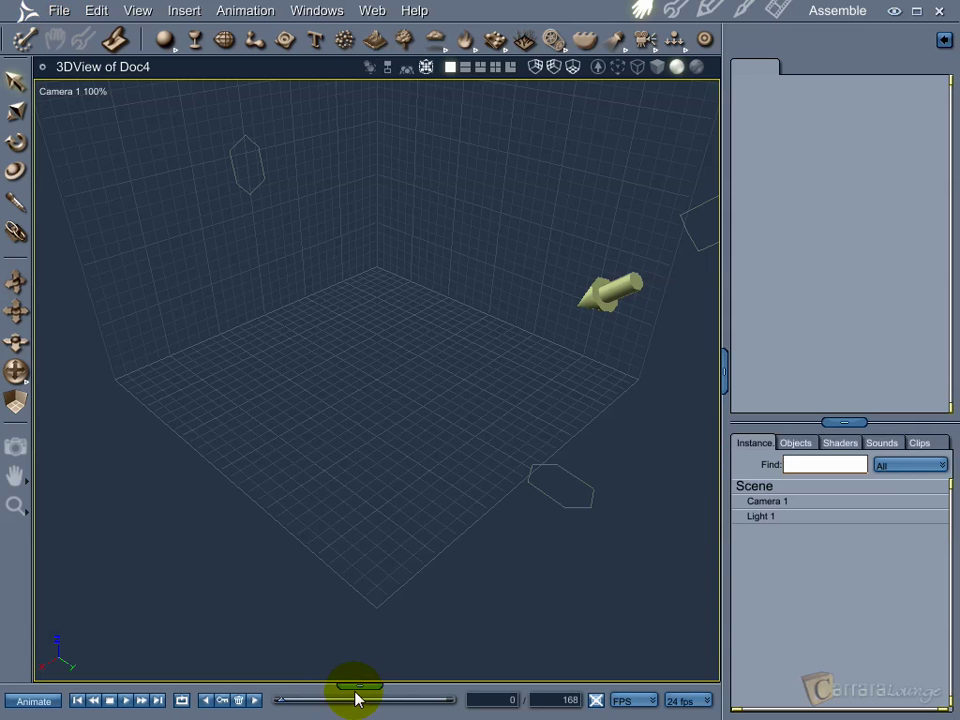
# Step: Load the Victoria 4.2 figure from the content library into the scene and collapse the browser
pyautogui.click(360, 684)
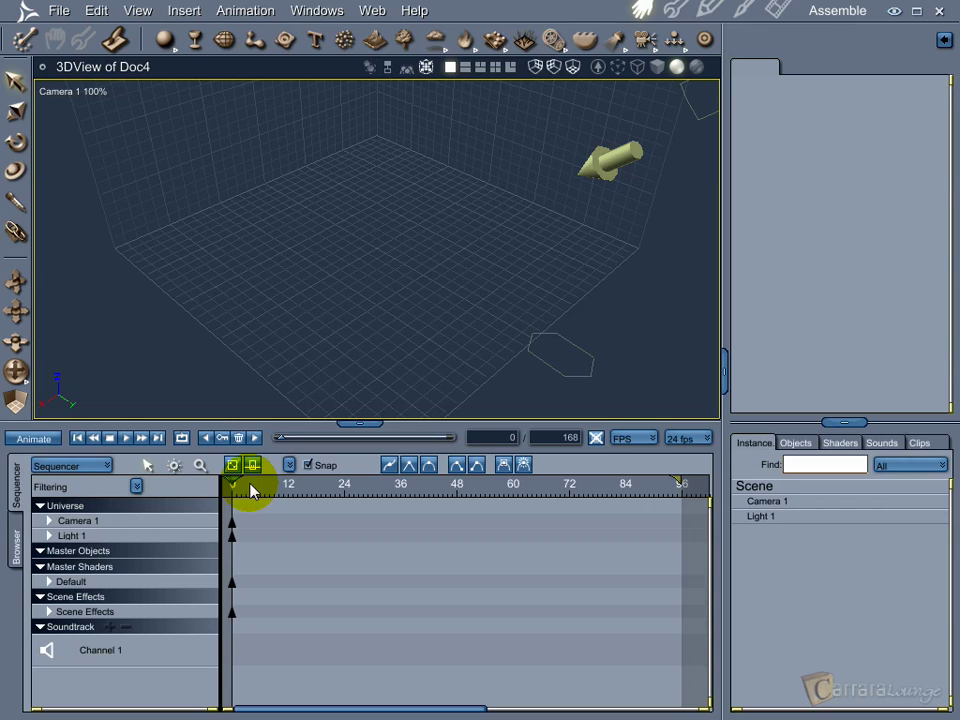
pyautogui.click(15, 545)
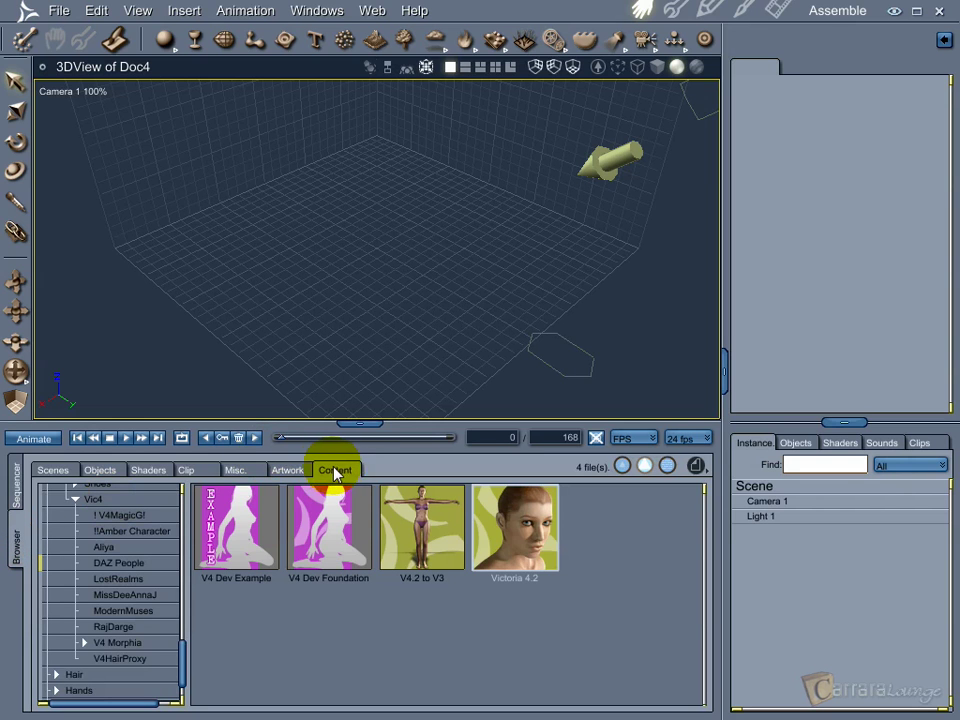
pyautogui.doubleClick(515, 555)
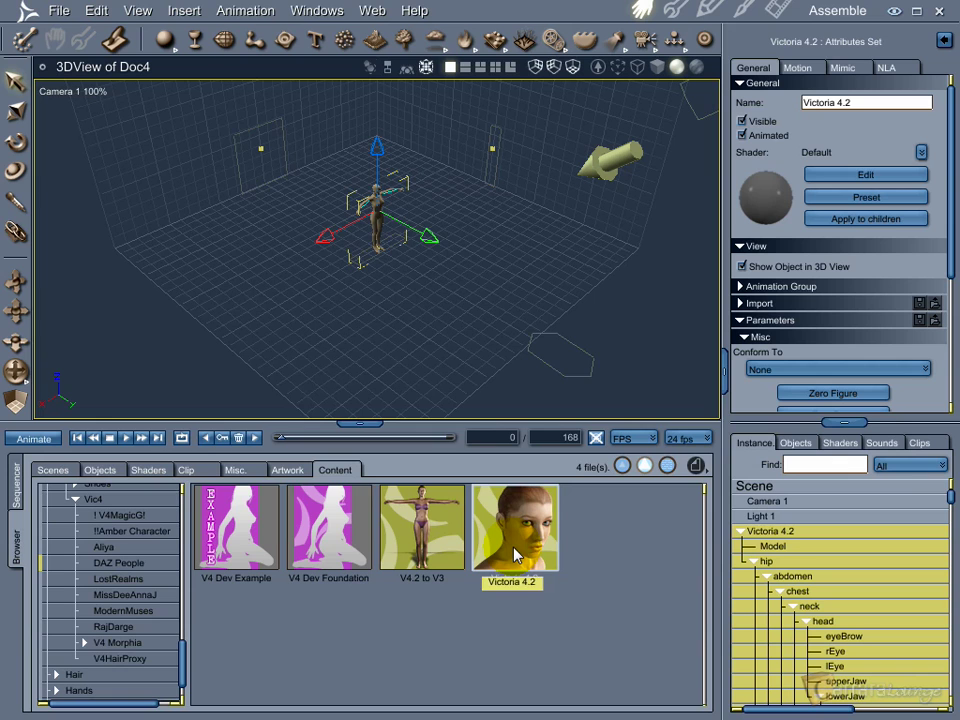
pyautogui.click(364, 423)
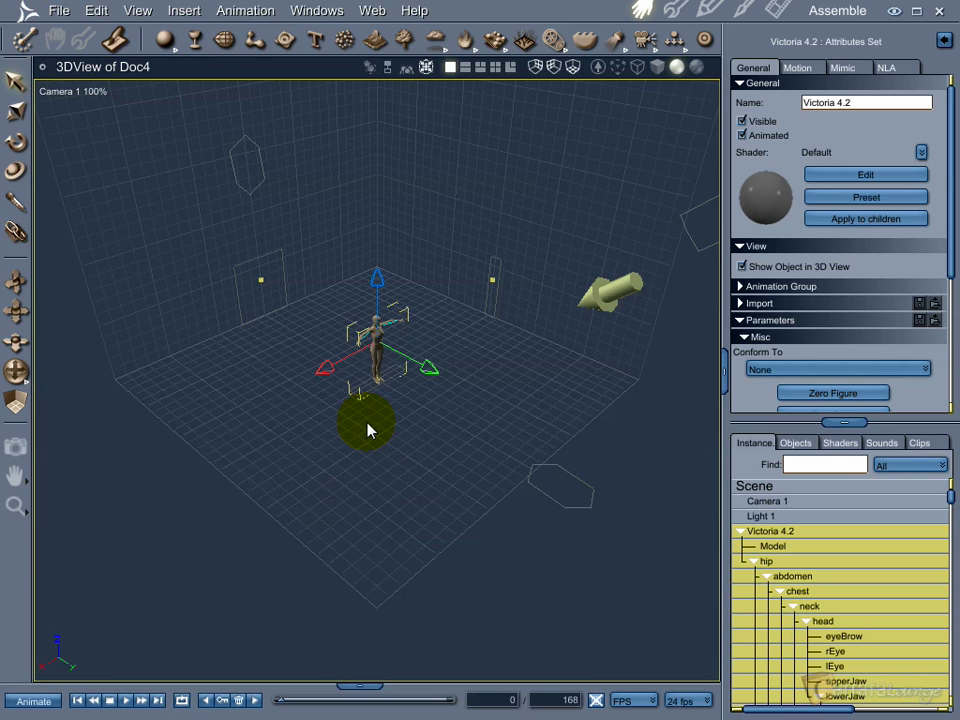
# Step: Collapse the Victoria 4.2 hierarchy and set the figure's center to 0 in Y and Z
pyautogui.moveTo(401, 484); pyautogui.dragTo(396, 455, button='middle')
pyautogui.moveTo(395, 455); pyautogui.dragTo(450, 461)
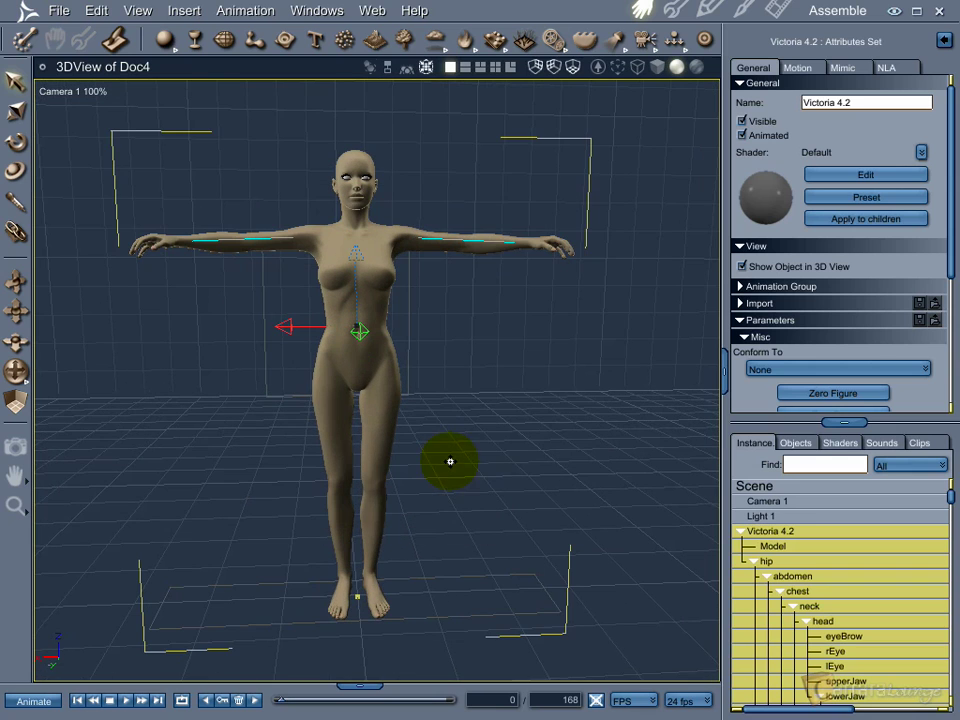
pyautogui.click(737, 533)
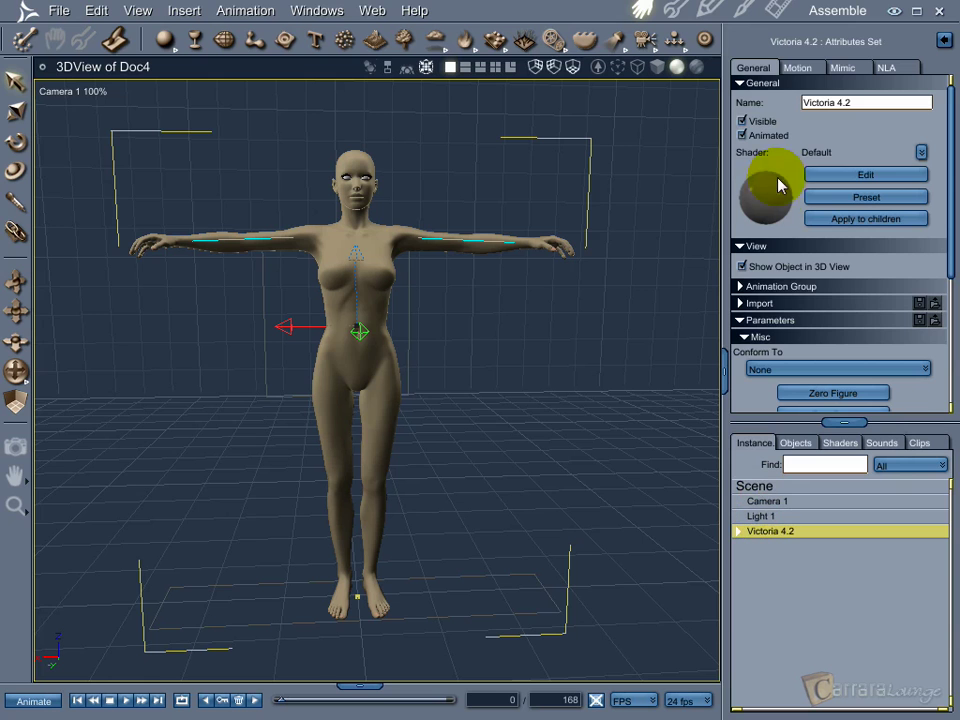
pyautogui.click(808, 77)
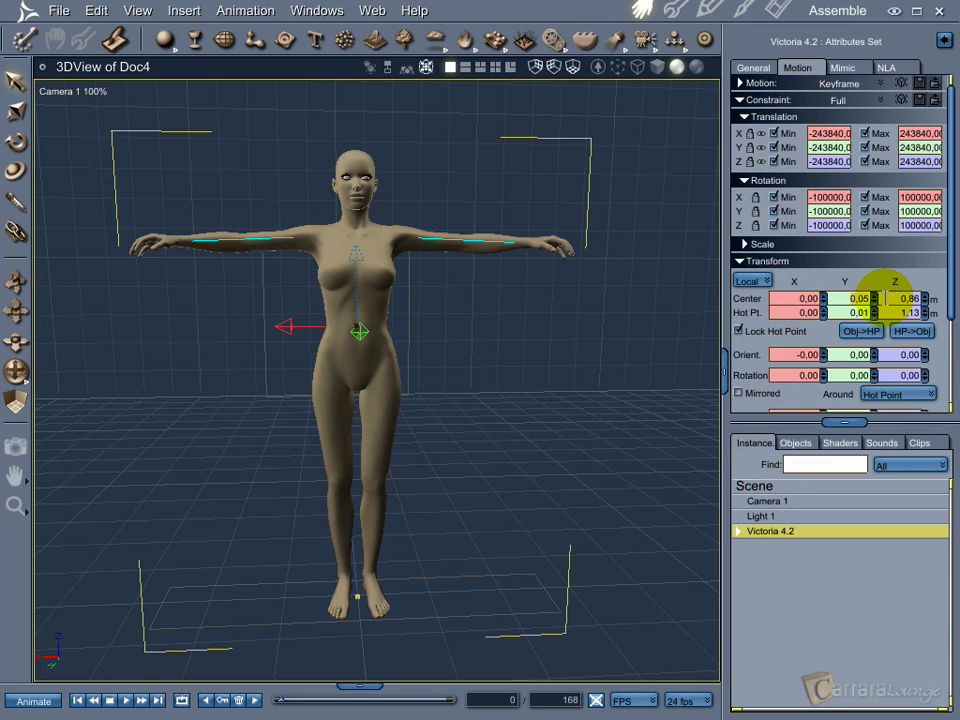
pyautogui.click(851, 292)
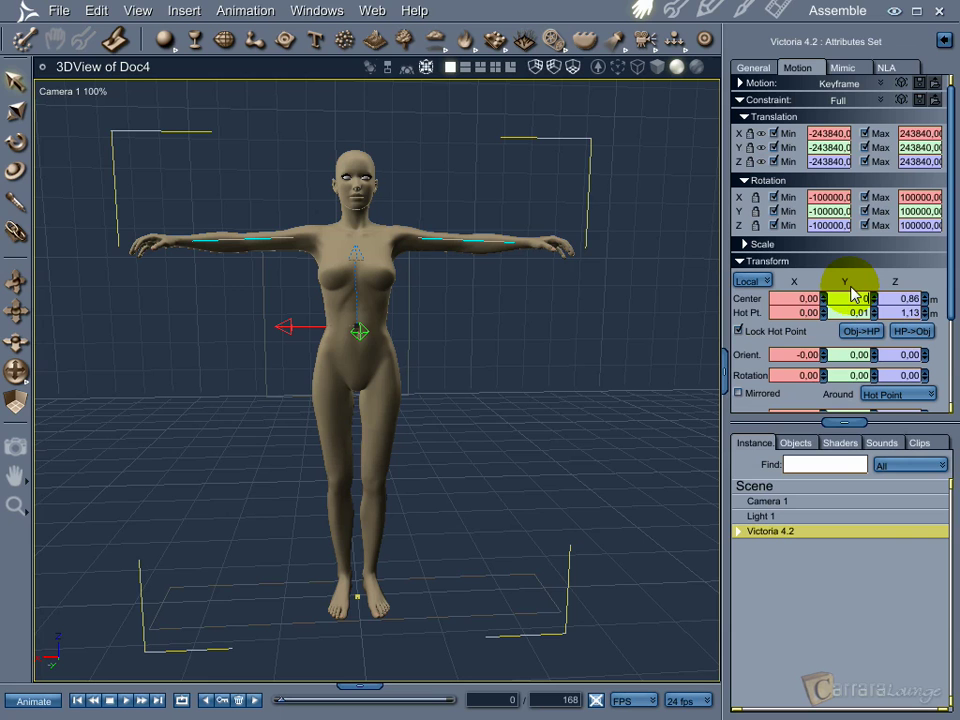
pyautogui.write('0')
pyautogui.press('Return')
pyautogui.click(903, 295)
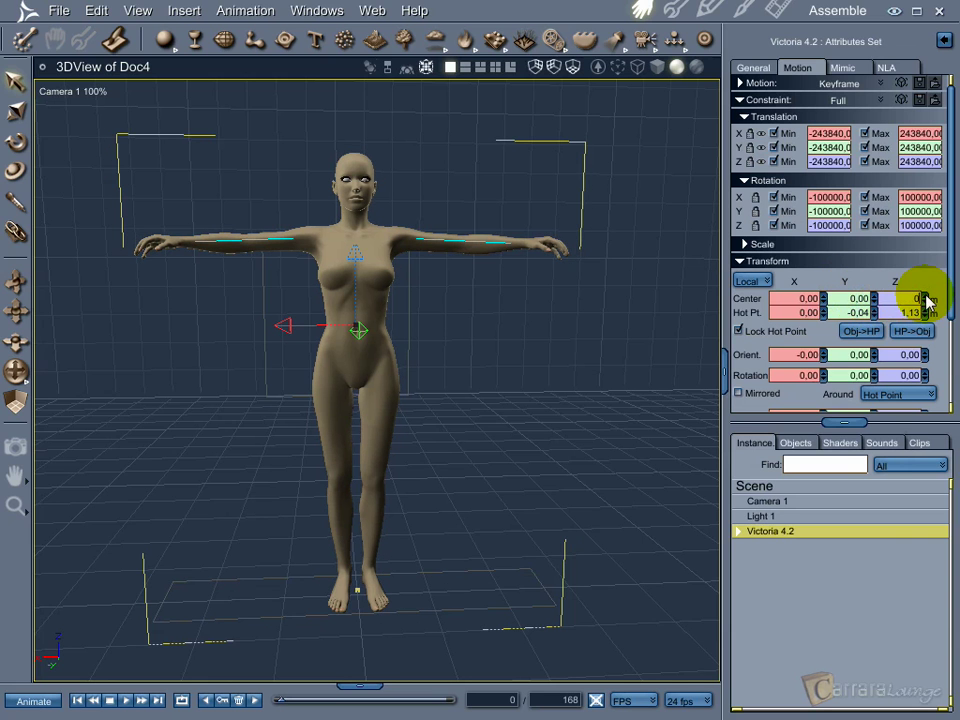
pyautogui.moveTo(904, 286); pyautogui.dragTo(904, 294)
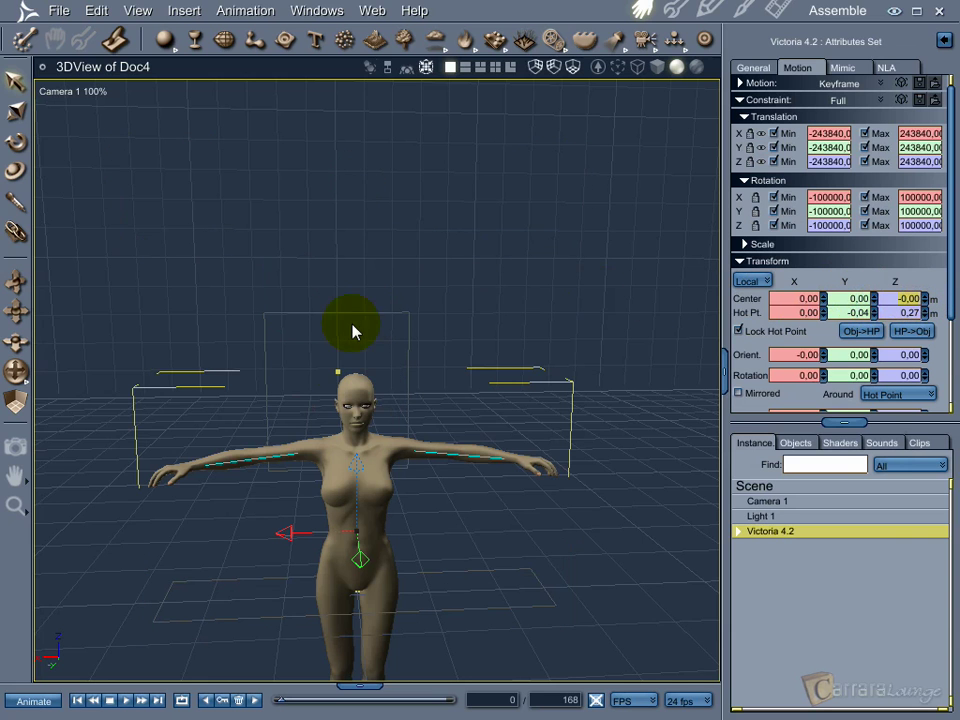
# Step: Insert a vertex object and add a cylinder about 1.47 m wide and 1.52 m tall with an object definition of 6
pyautogui.moveTo(409, 422); pyautogui.dragTo(457, 241, button='middle')
pyautogui.moveTo(510, 327)
pyautogui.mouseDown()
pyautogui.moveTo(396, 338)
pyautogui.moveTo(507, 334)
pyautogui.mouseUp()
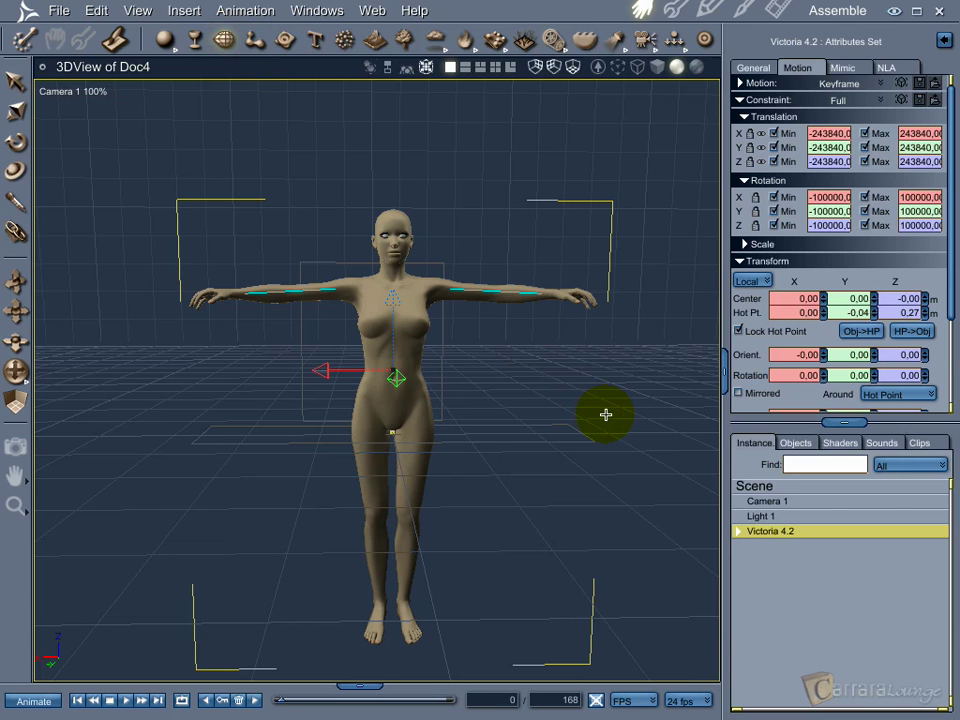
pyautogui.moveTo(606, 414); pyautogui.dragTo(606, 414)
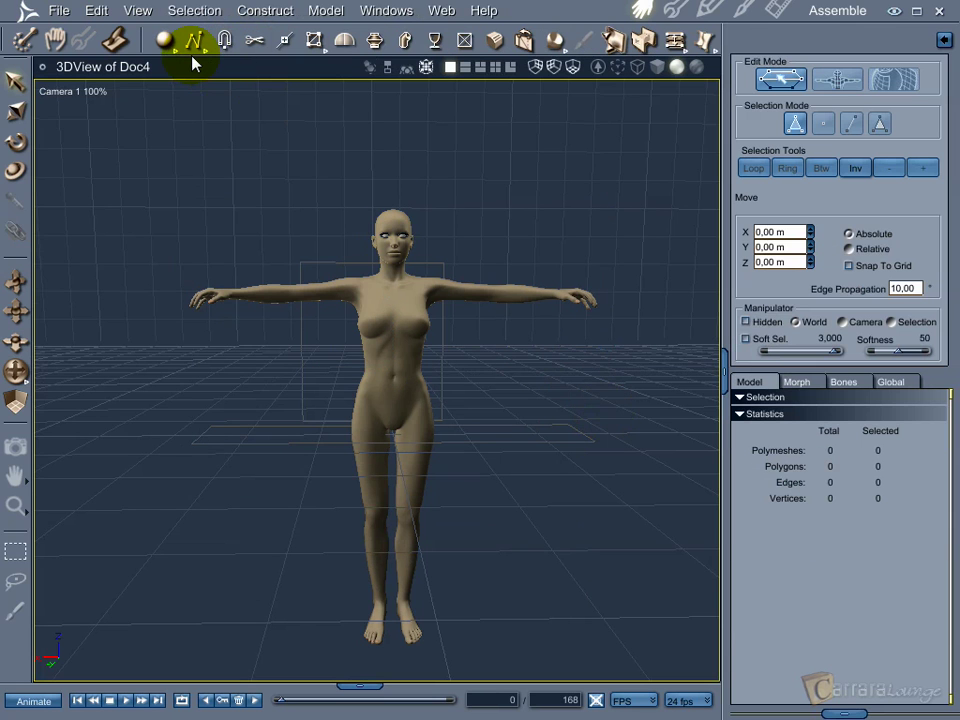
pyautogui.moveTo(166, 46); pyautogui.dragTo(165, 156)
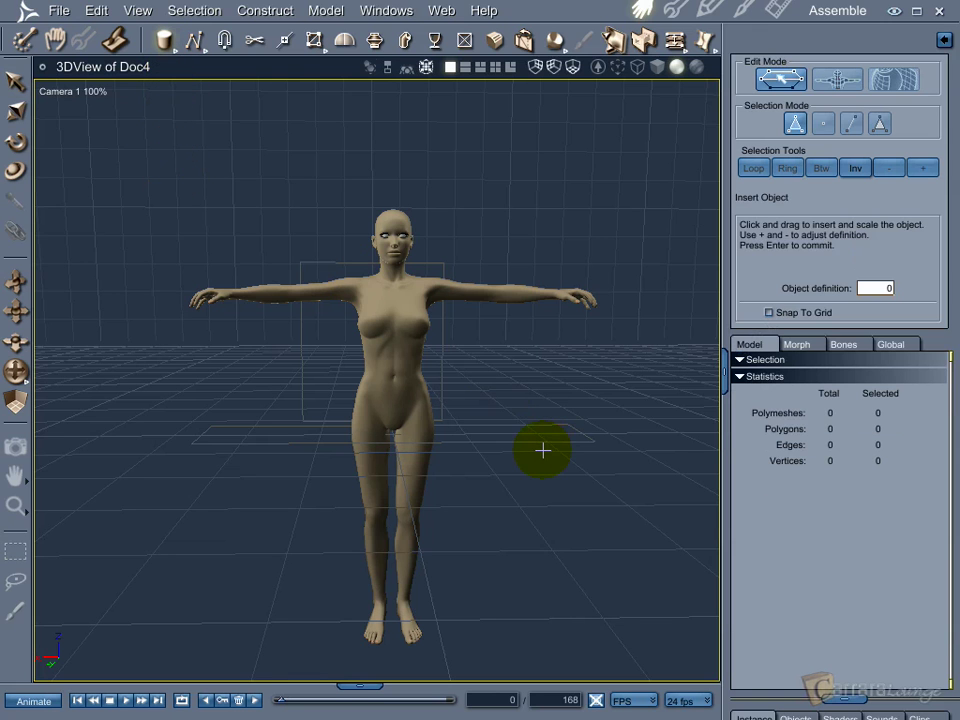
pyautogui.click(542, 451)
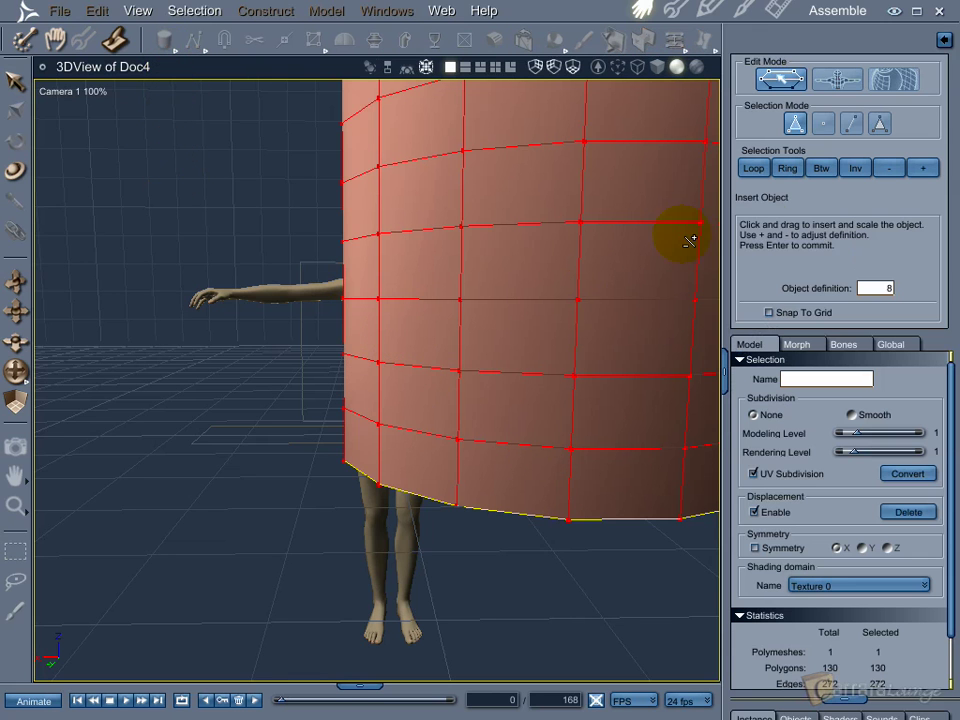
pyautogui.click(887, 288)
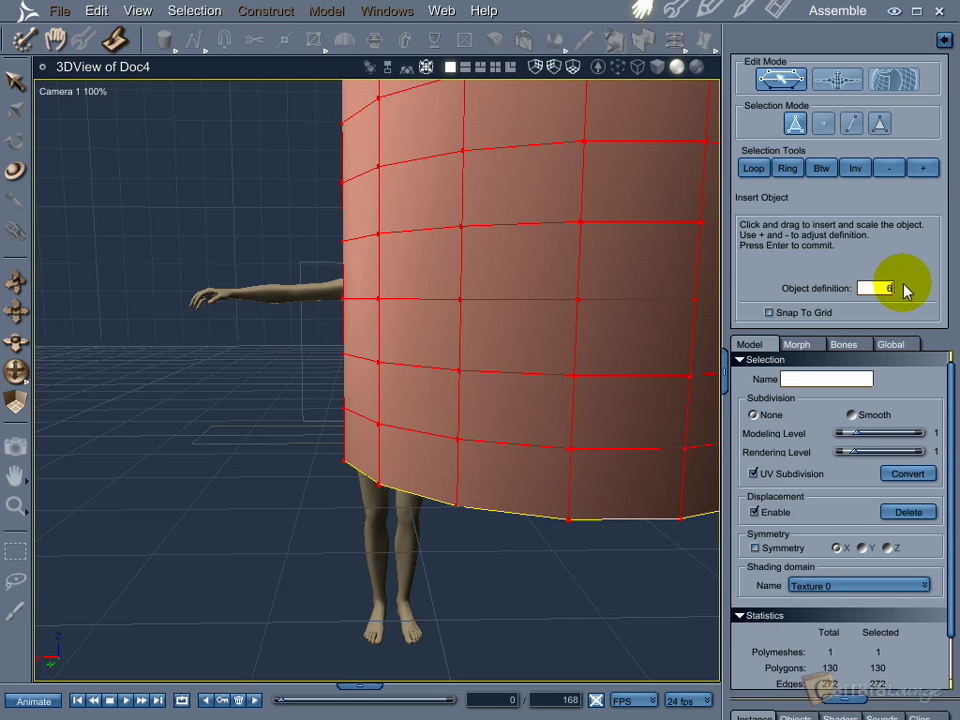
pyautogui.press('Return')
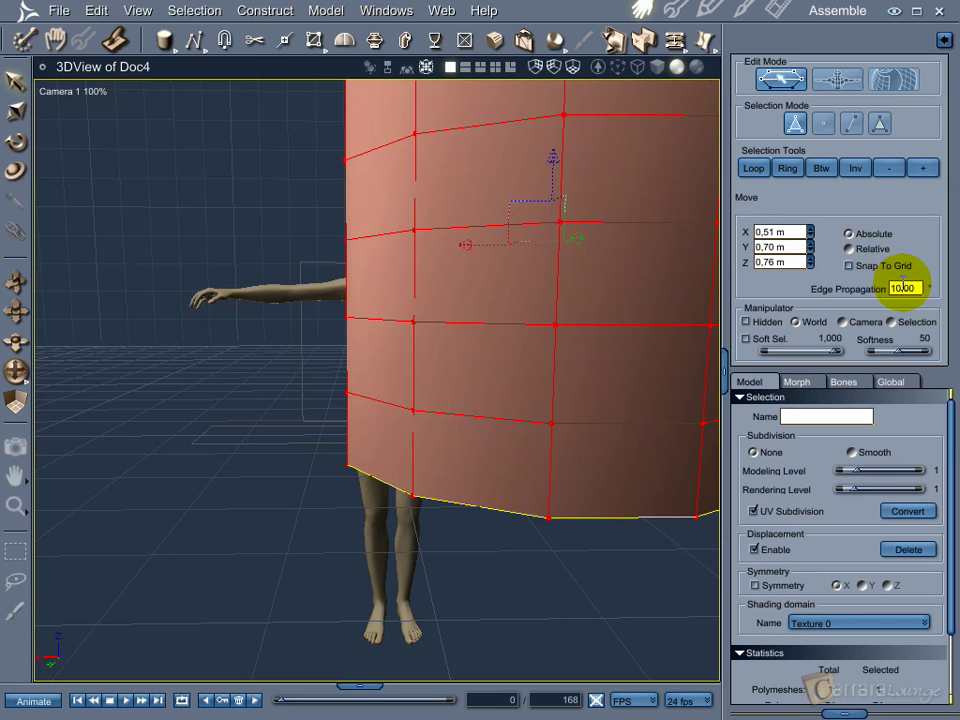
# Step: Switch the 3D view to the Director's Camera and frame the cylinder and figure
pyautogui.moveTo(624, 274); pyautogui.dragTo(506, 394, button='middle')
pyautogui.scroll(-3, 506, 394)
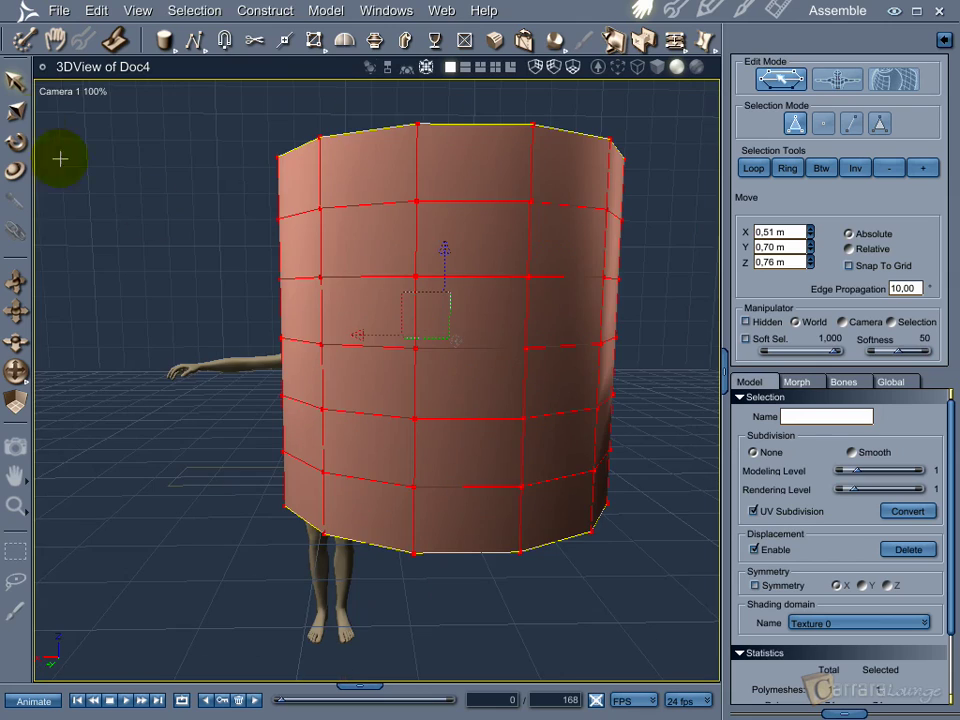
pyautogui.click(72, 96)
pyautogui.click(79, 209)
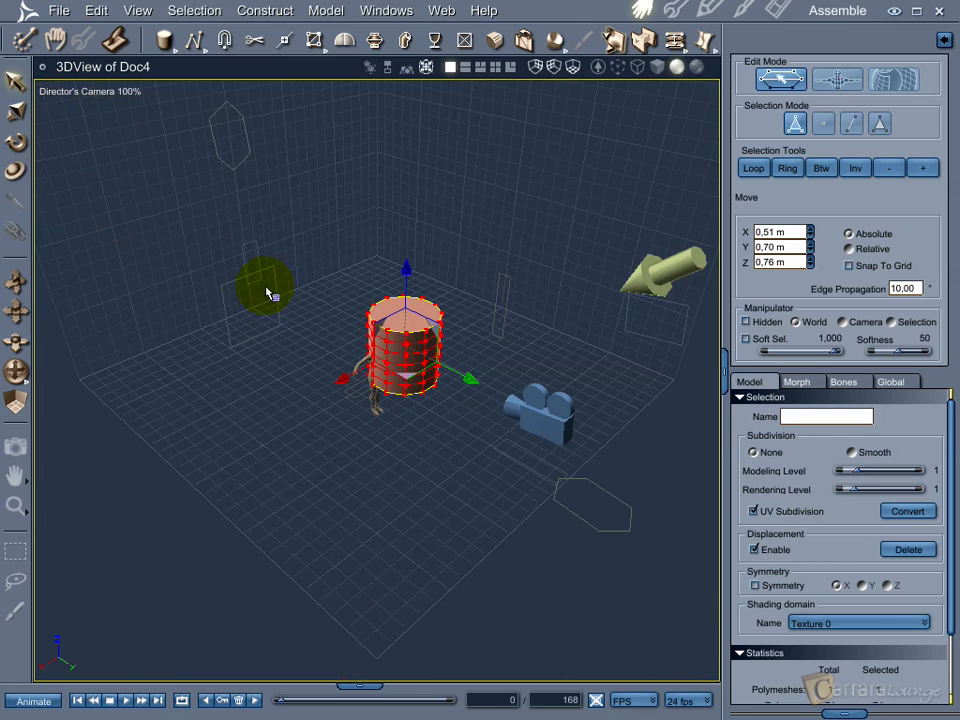
pyautogui.moveTo(458, 451); pyautogui.dragTo(458, 340, button='middle')
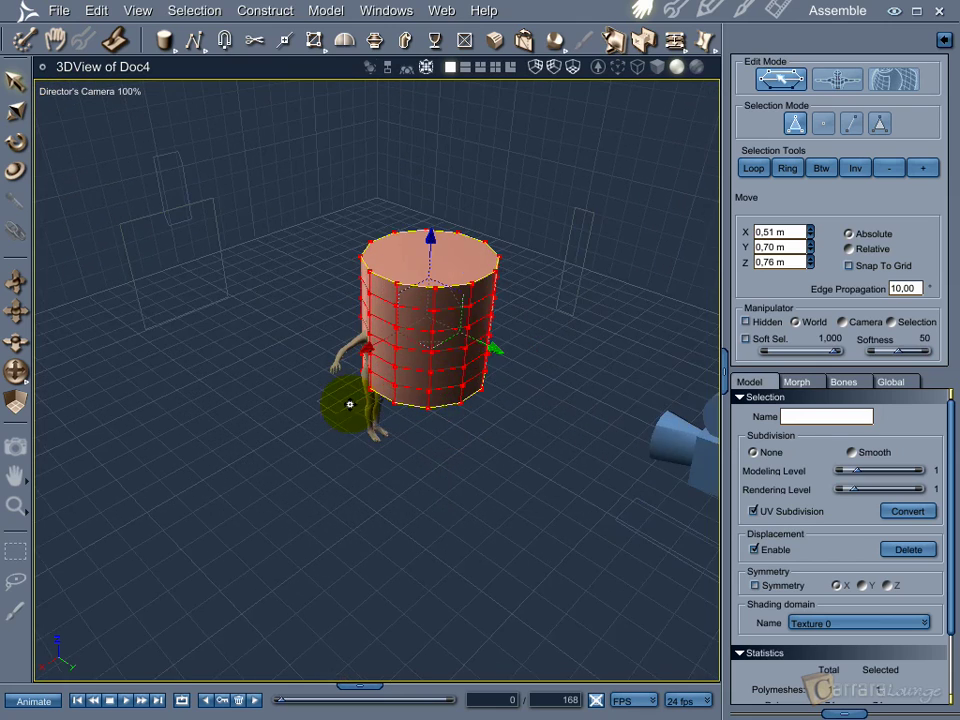
# Step: Return from modelling to scene assembly and center the vertex object's hot point
pyautogui.click(63, 47)
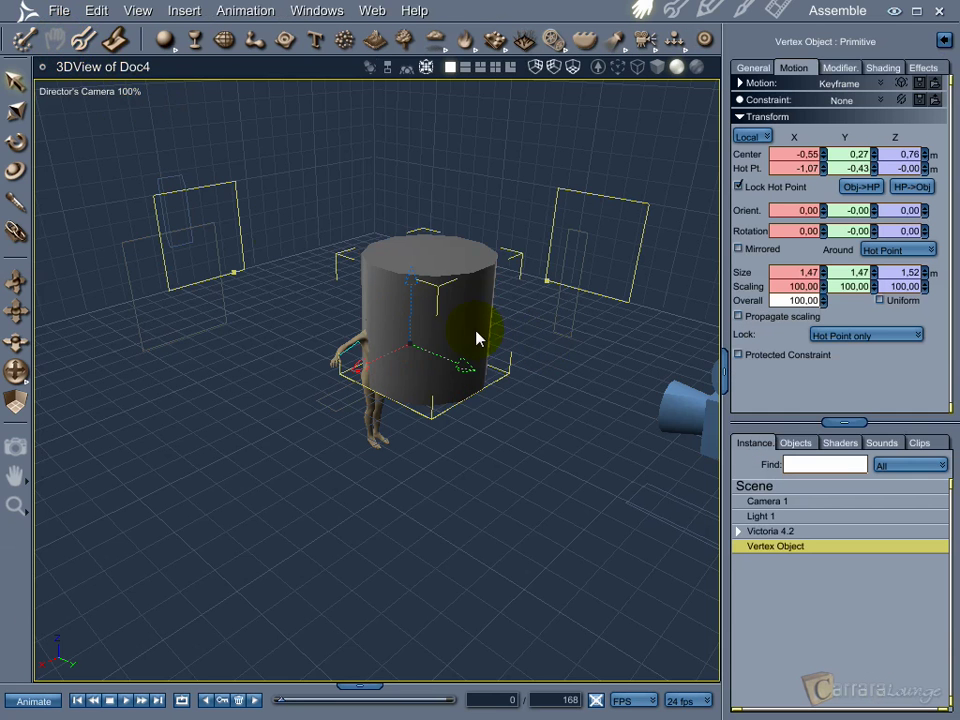
pyautogui.click(96, 10)
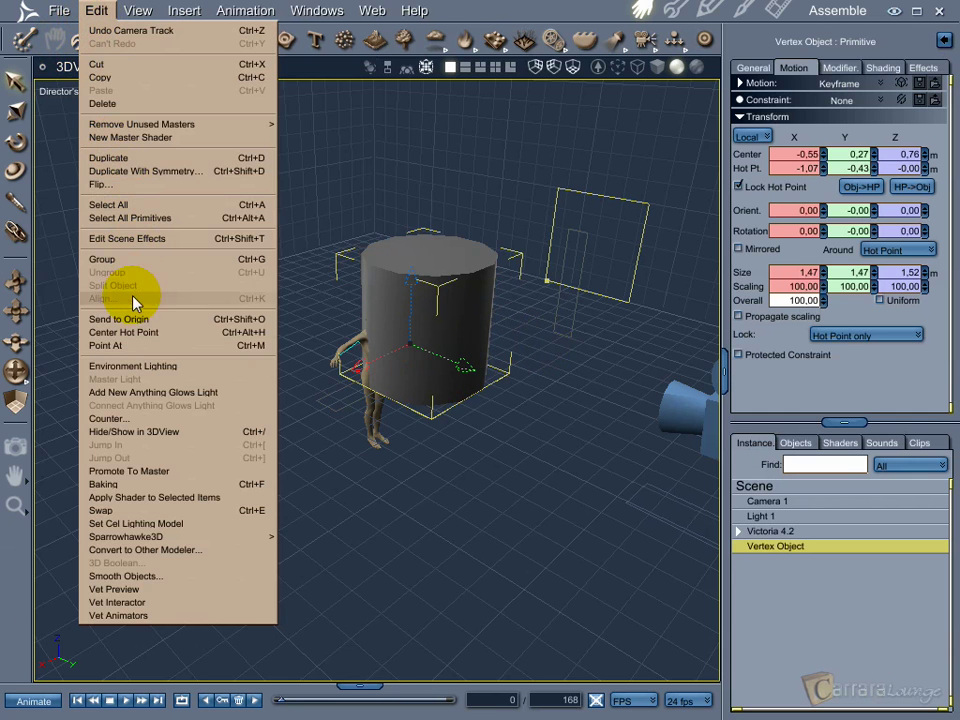
pyautogui.click(137, 332)
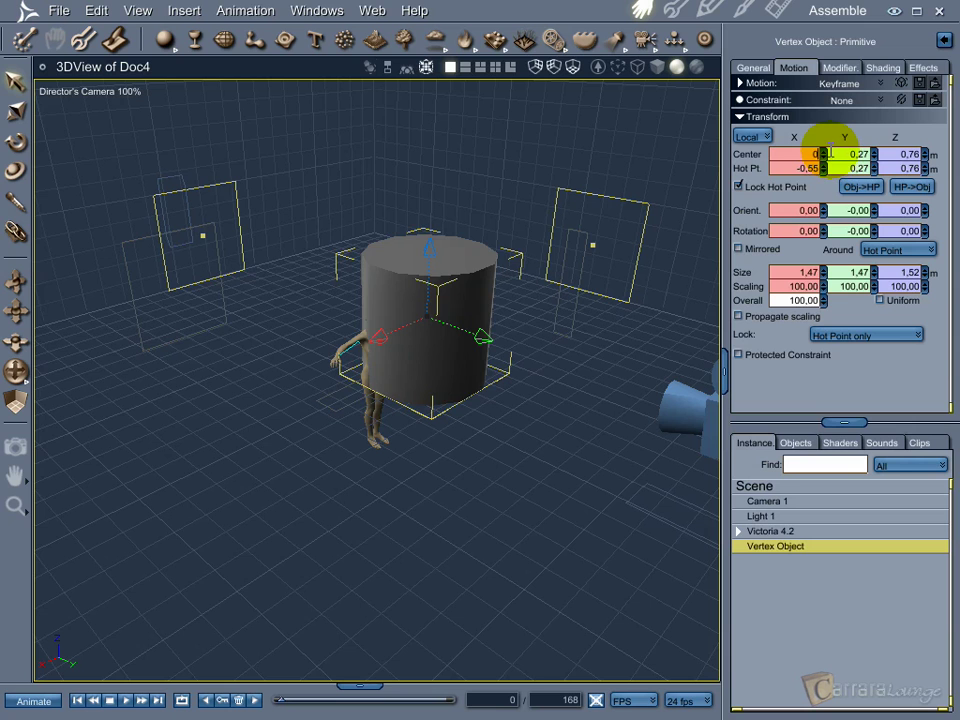
# Step: Set the vertex object's center to 0 in X, Y and Z
pyautogui.click(829, 153)
pyautogui.write('0')
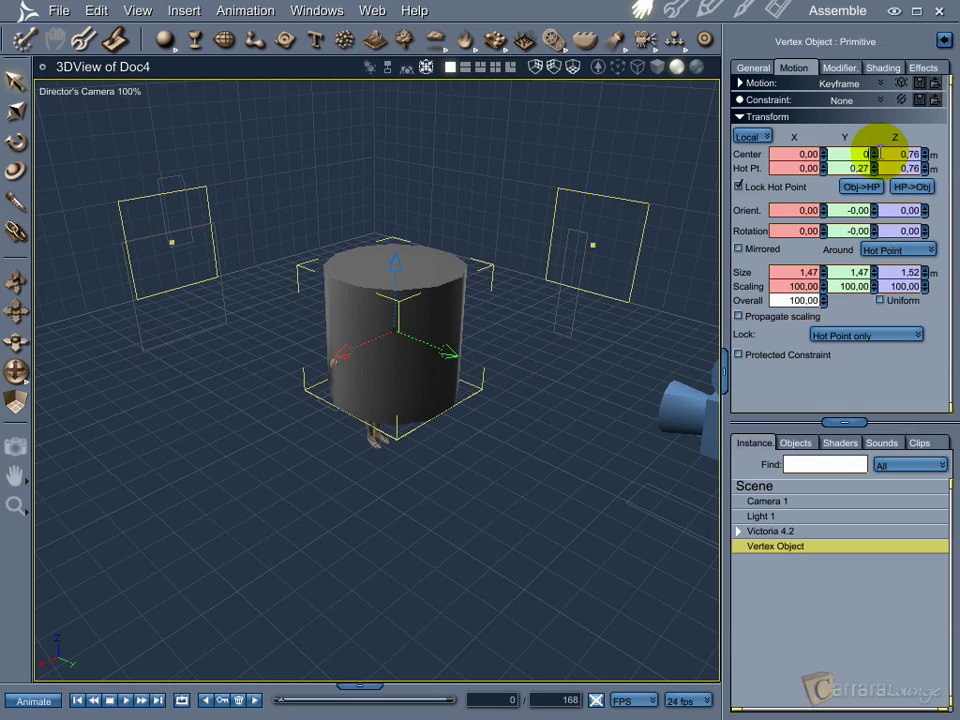
pyautogui.press('Return')
pyautogui.write('0')
pyautogui.press('Return')
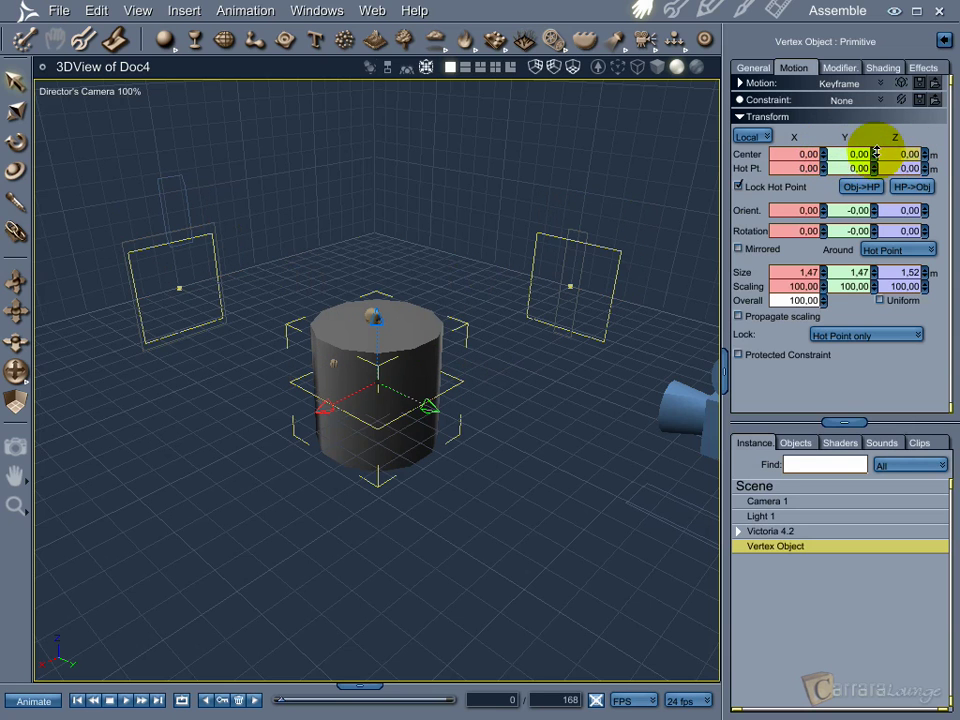
# Step: Reopen the cylinder for mesh editing and delete its top cap polygon
pyautogui.moveTo(476, 412); pyautogui.dragTo(482, 347, button='middle')
pyautogui.moveTo(476, 368); pyautogui.dragTo(301, 323)
pyautogui.moveTo(301, 323); pyautogui.dragTo(214, 167, button='middle')
pyautogui.click(84, 41)
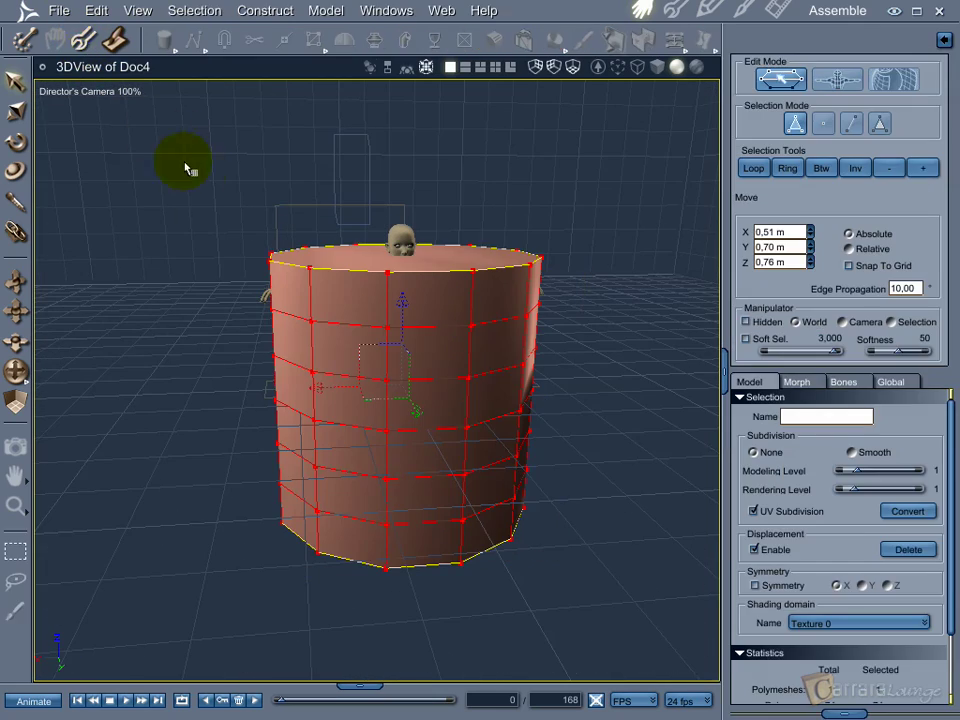
pyautogui.moveTo(601, 484); pyautogui.dragTo(557, 492, button='middle')
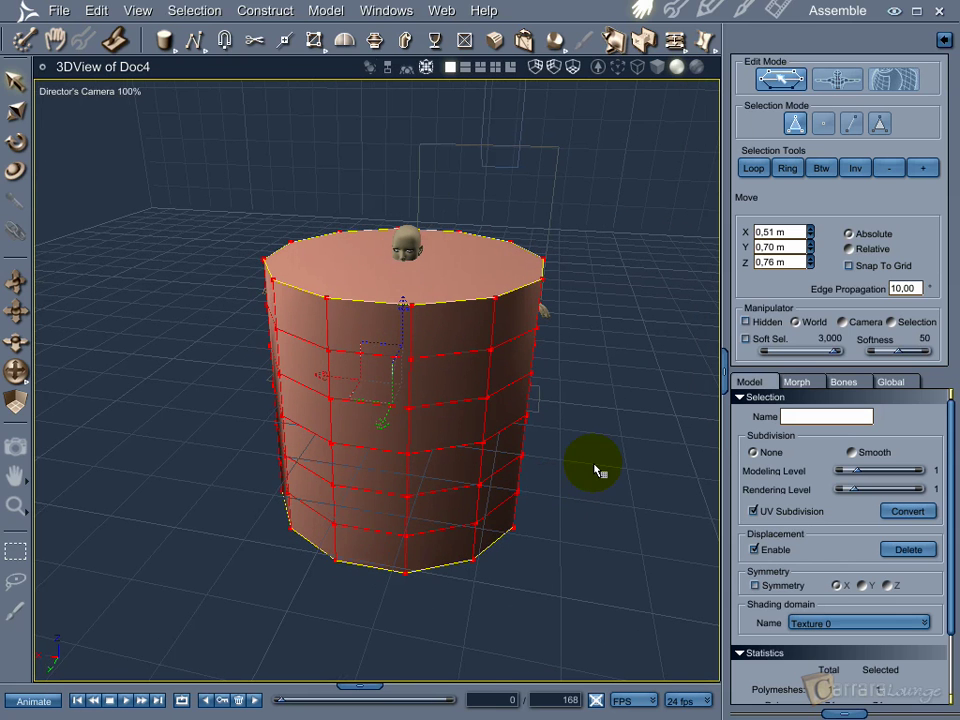
pyautogui.click(595, 465)
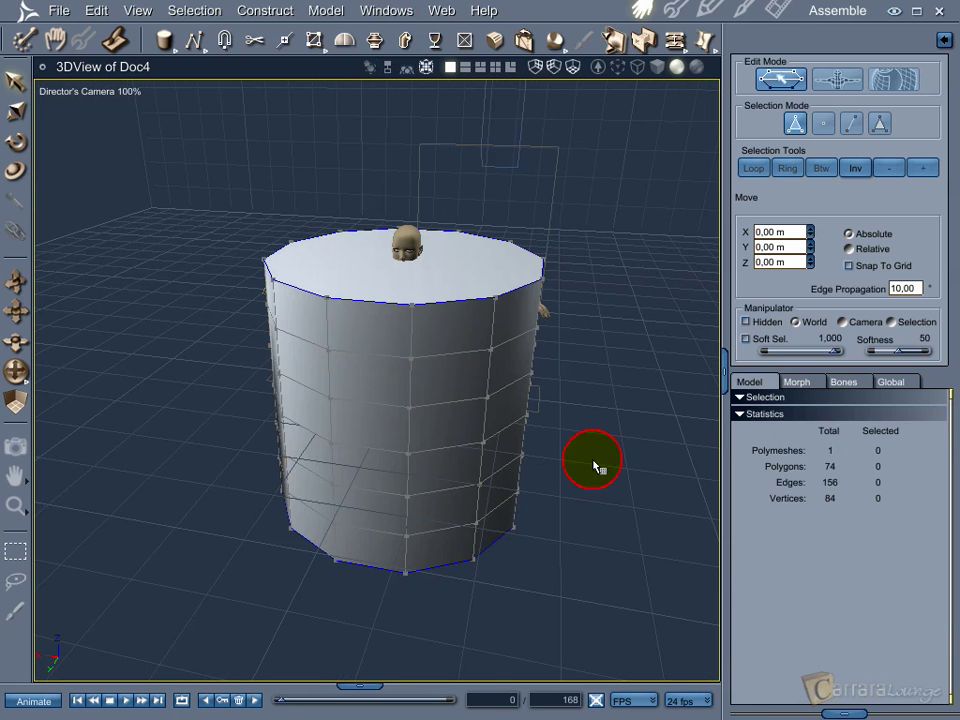
pyautogui.click(447, 286)
pyautogui.press('Delete')
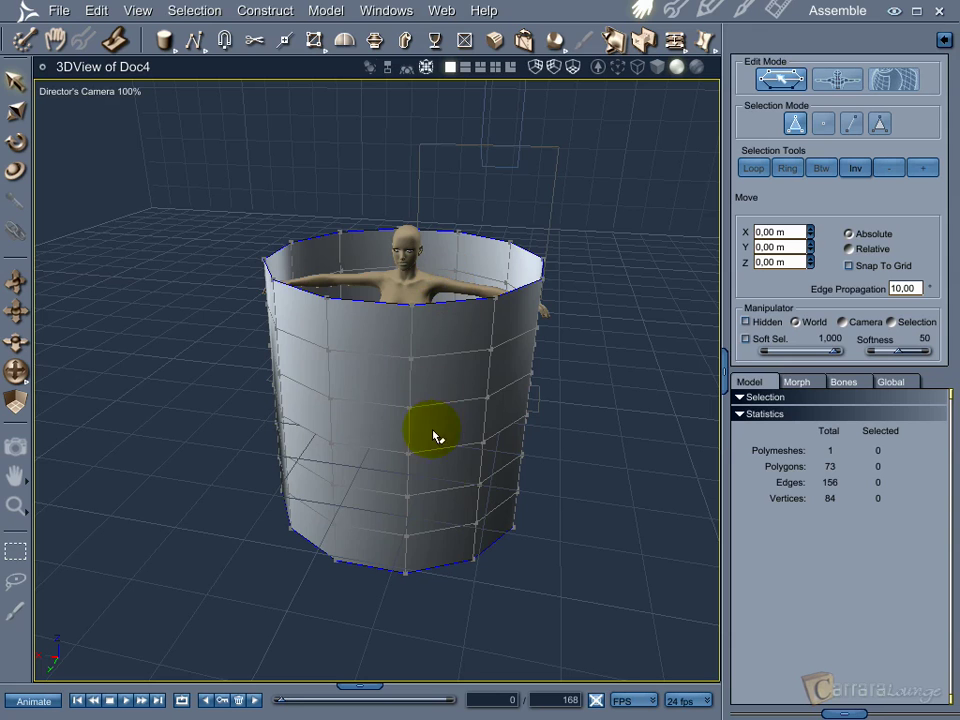
# Step: Delete the bottom cap polygon of the cylinder
pyautogui.moveTo(441, 530); pyautogui.dragTo(439, 456, button='middle')
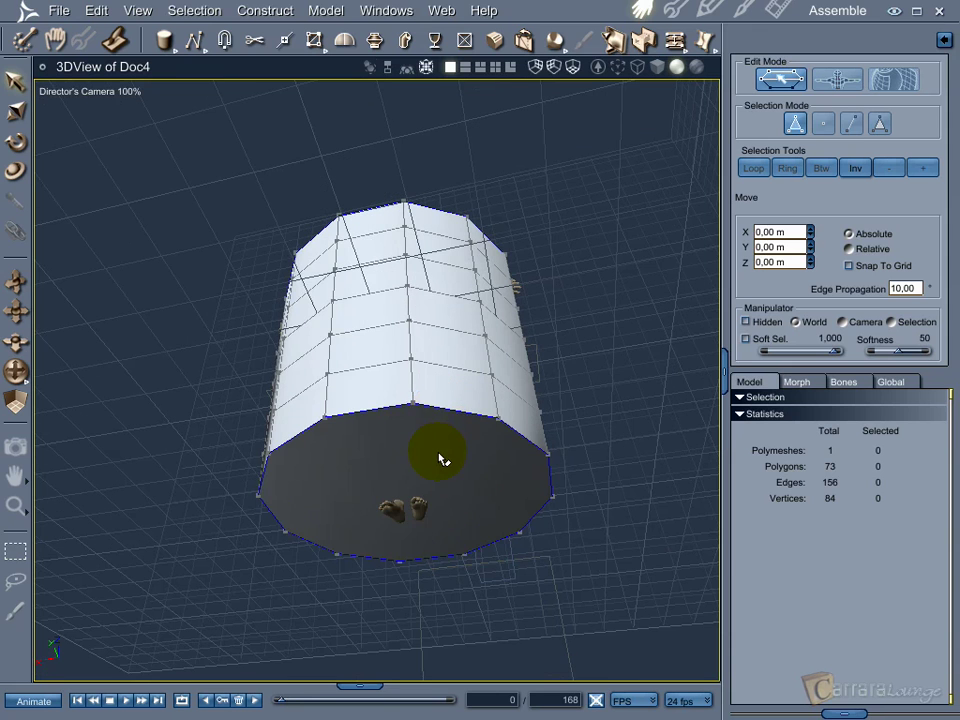
pyautogui.click(443, 459)
pyautogui.press('Delete')
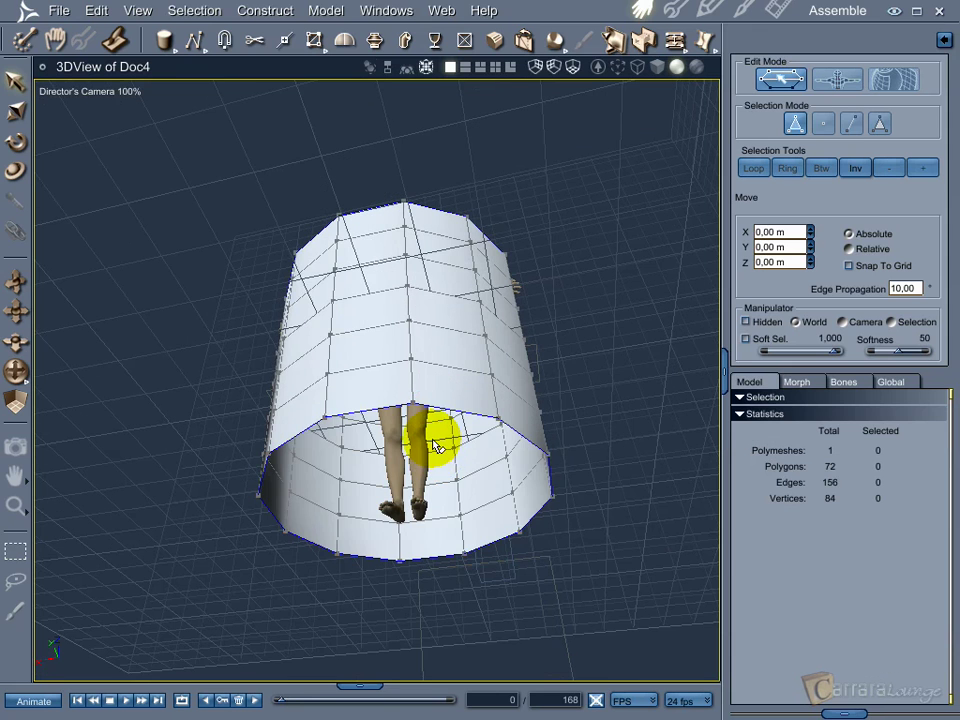
# Step: Hide all three grid planes of the working box in a front view of the cylinder
pyautogui.moveTo(420, 420); pyautogui.dragTo(452, 512, button='middle')
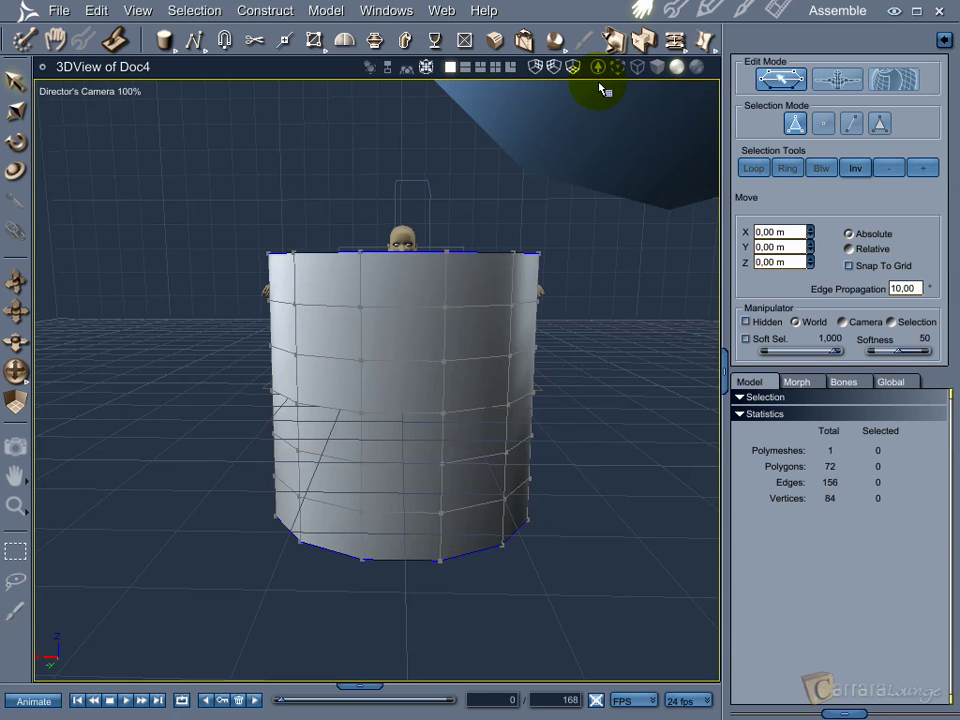
pyautogui.click(573, 69)
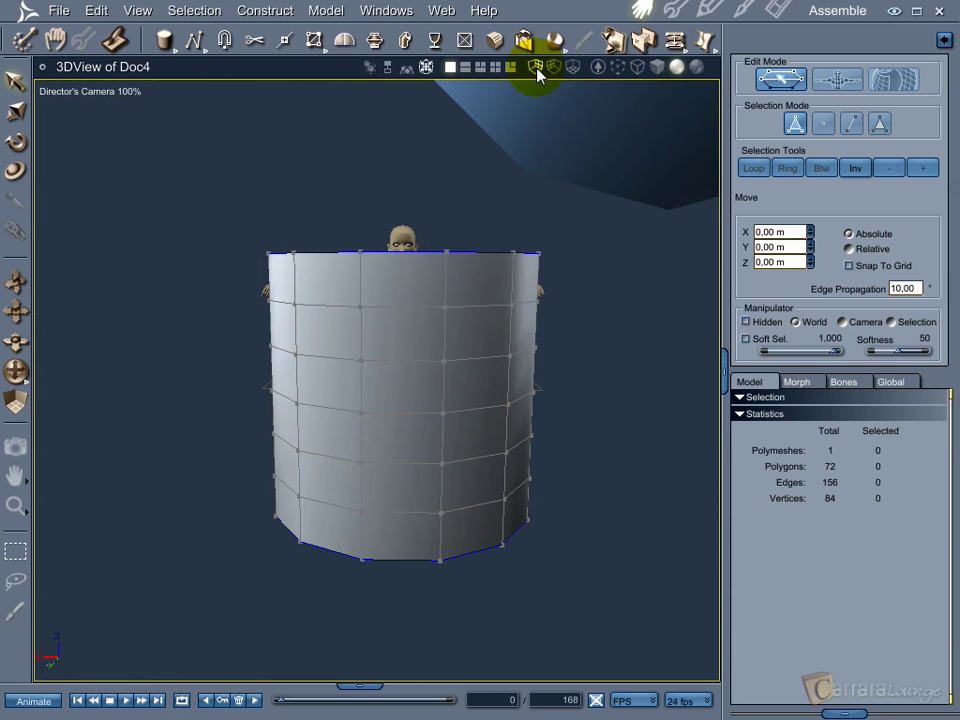
pyautogui.scroll(4, 557, 330)
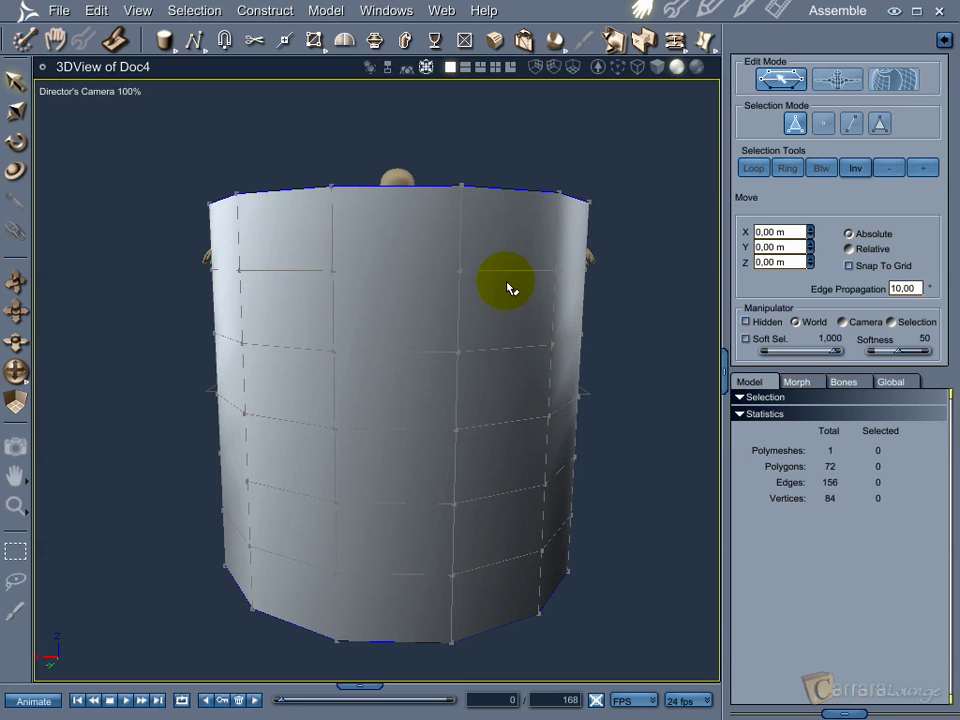
# Step: Select the whole cylinder mesh and scale it down uniformly until it closely surrounds the figure's hips
pyautogui.doubleClick(512, 308)
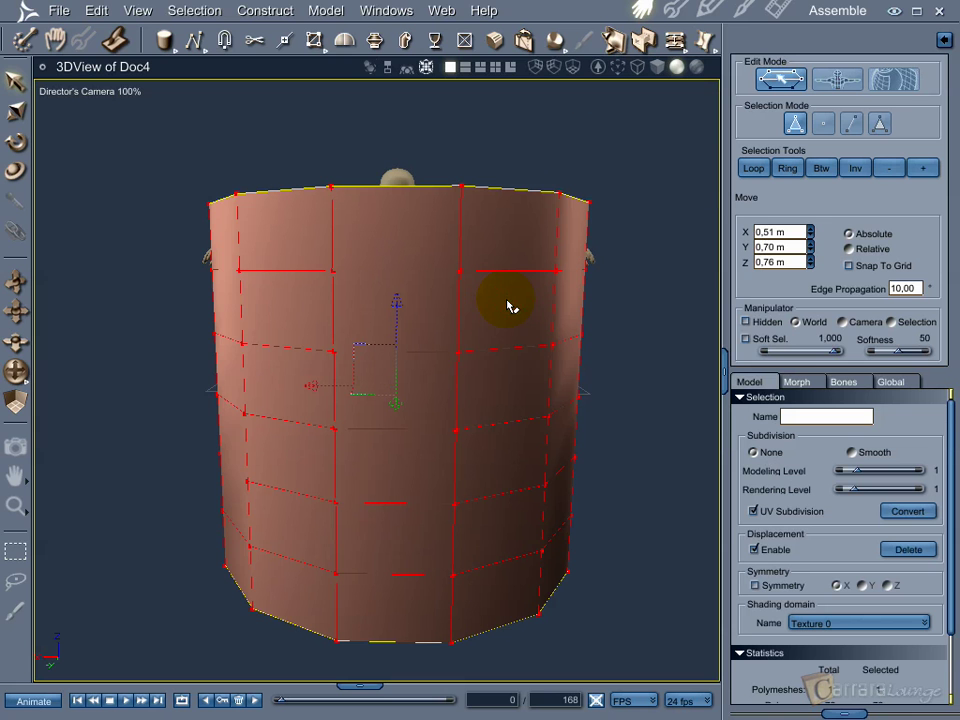
pyautogui.click(14, 174)
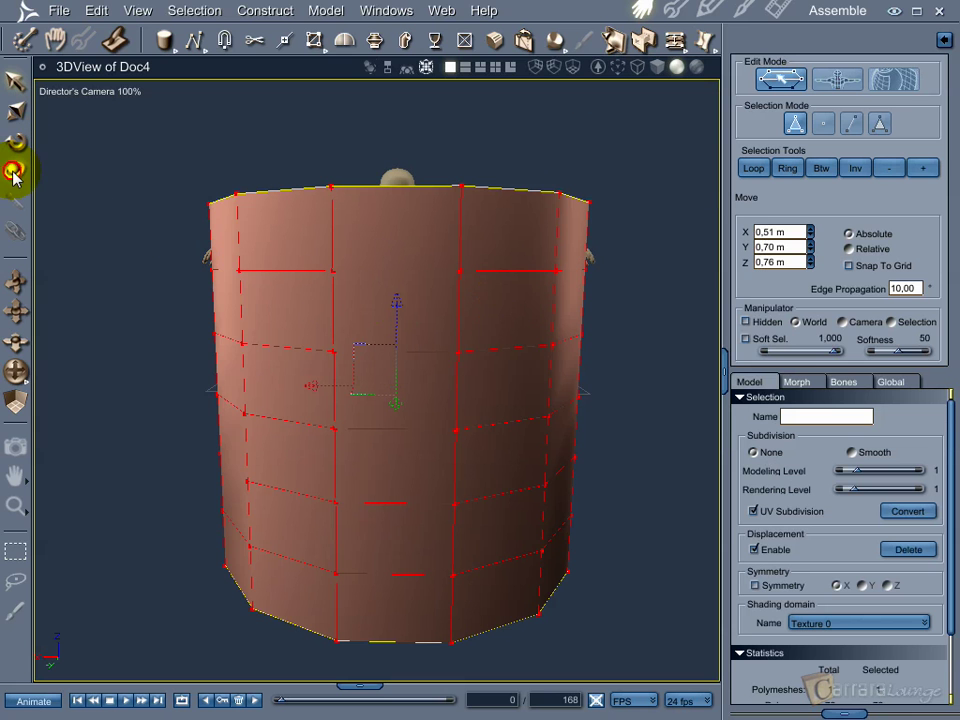
pyautogui.moveTo(345, 426); pyautogui.dragTo(375, 428)
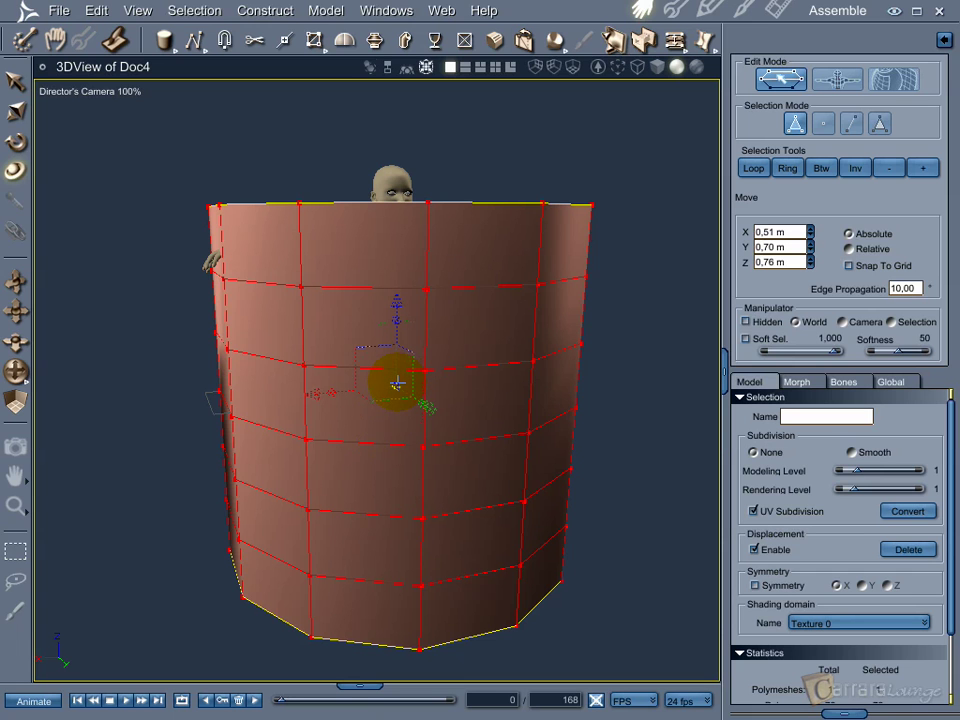
pyautogui.moveTo(387, 400); pyautogui.dragTo(398, 383)
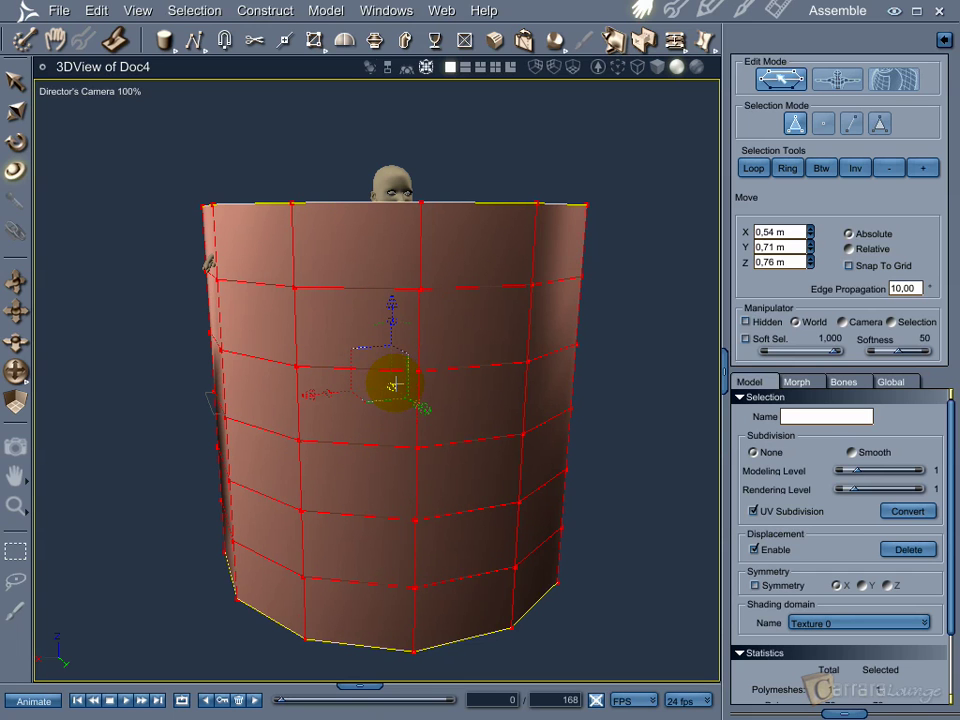
pyautogui.hotkey('ctrl', 'z')
pyautogui.scroll(-10, 395, 387)
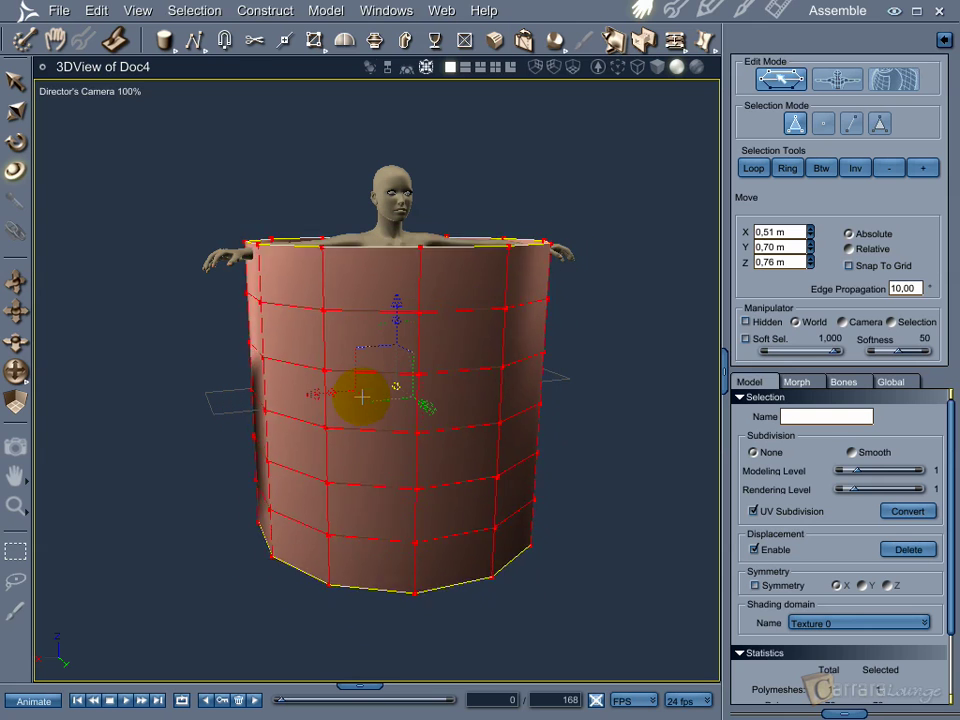
pyautogui.moveTo(293, 408); pyautogui.dragTo(214, 440)
# Step: Move the scaled cylinder onto the figure's torso, at about Y 0.67 m and Z 1.03 m
pyautogui.moveTo(321, 461); pyautogui.dragTo(490, 400, button='middle')
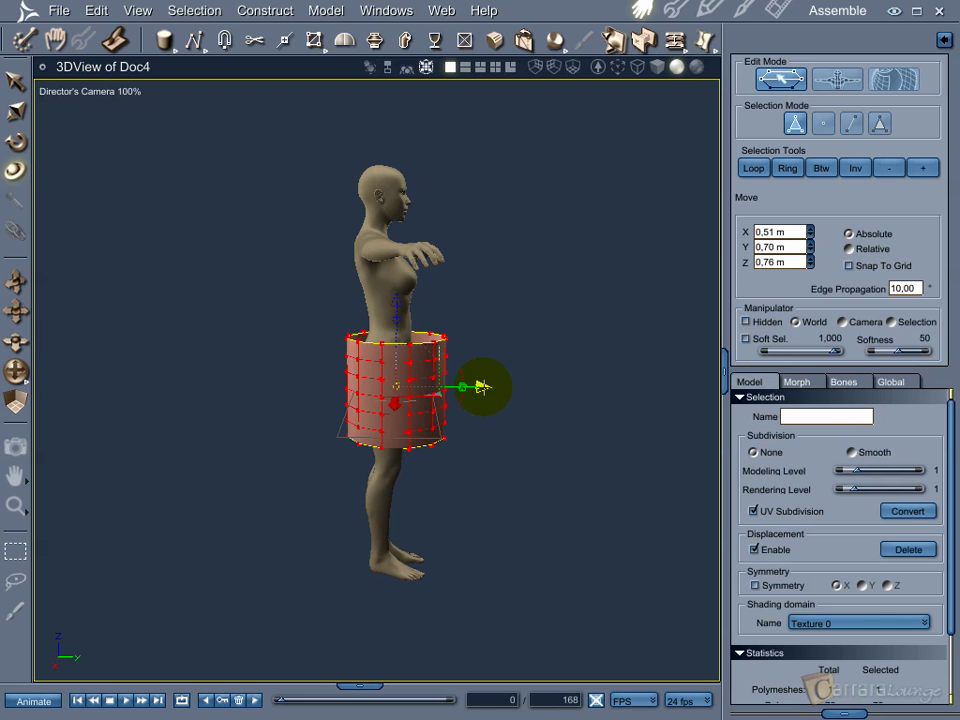
pyautogui.moveTo(482, 387); pyautogui.dragTo(474, 388)
pyautogui.moveTo(390, 304); pyautogui.dragTo(390, 242)
pyautogui.moveTo(517, 428); pyautogui.dragTo(395, 420, button='middle')
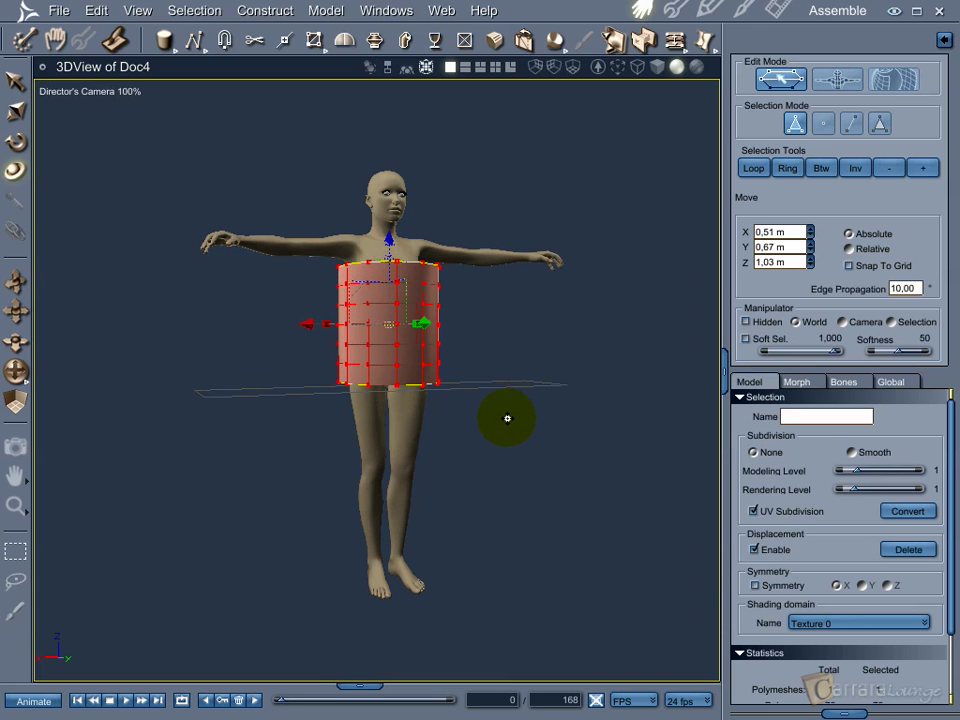
# Step: Narrow the cylinder around the torso in width and depth, checking from several angles, and deselect the mesh
pyautogui.scroll(5, 507, 419)
pyautogui.moveTo(534, 345); pyautogui.dragTo(492, 478, button='middle')
pyautogui.moveTo(436, 433); pyautogui.dragTo(416, 441, button='middle')
pyautogui.moveTo(416, 441); pyautogui.dragTo(417, 441)
pyautogui.moveTo(436, 463); pyautogui.dragTo(298, 432, button='middle')
pyautogui.moveTo(312, 431)
pyautogui.mouseDown()
pyautogui.moveTo(332, 431)
pyautogui.moveTo(319, 433)
pyautogui.mouseUp()
pyautogui.moveTo(564, 454); pyautogui.dragTo(553, 475, button='middle')
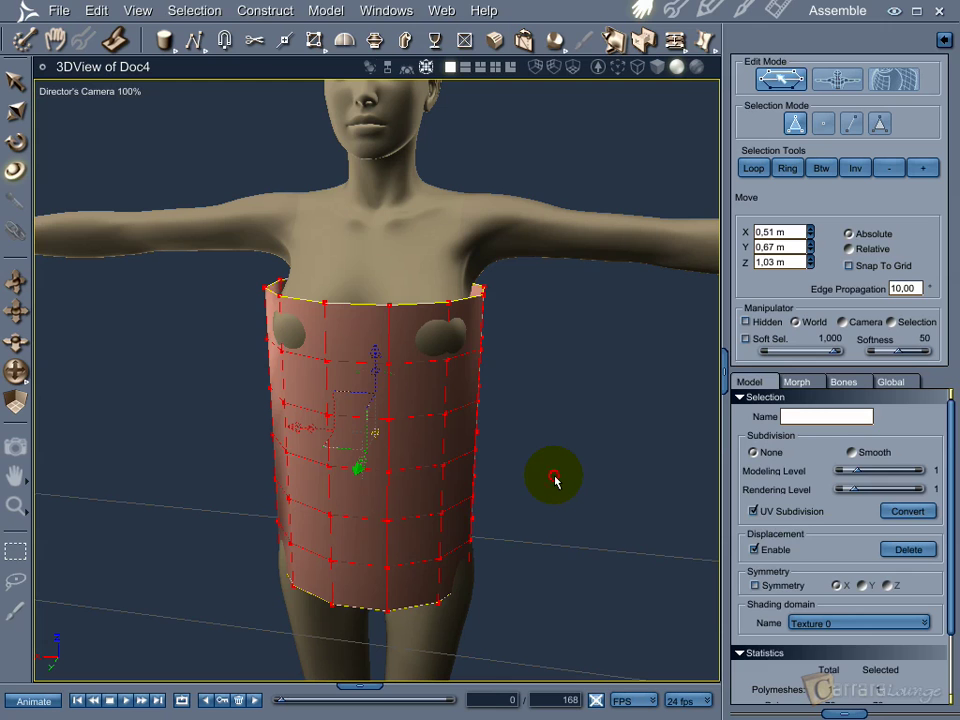
pyautogui.click(555, 481)
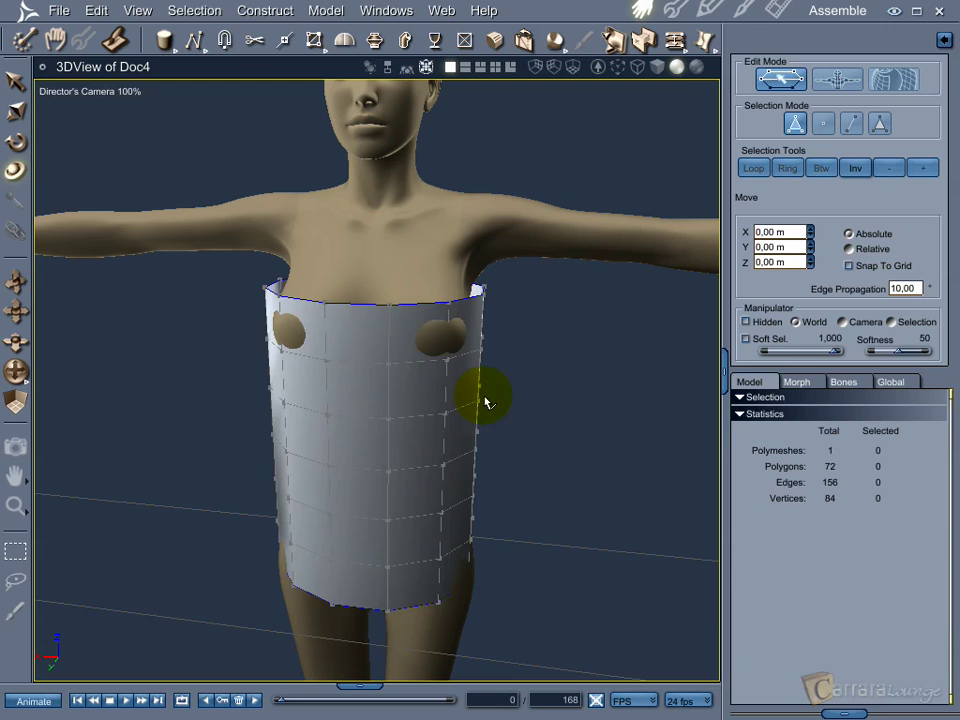
# Step: Select the top edge loop, scale it narrower in width and depth, and shift it back to about Y 0.65 m
pyautogui.click(410, 304)
pyautogui.click(181, 12)
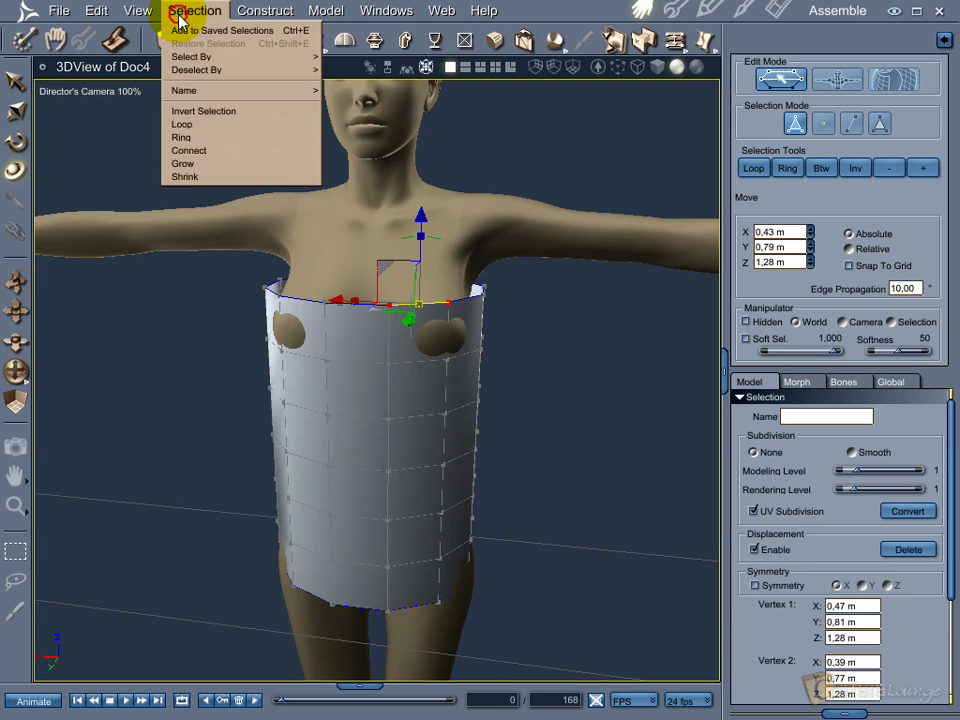
pyautogui.click(185, 124)
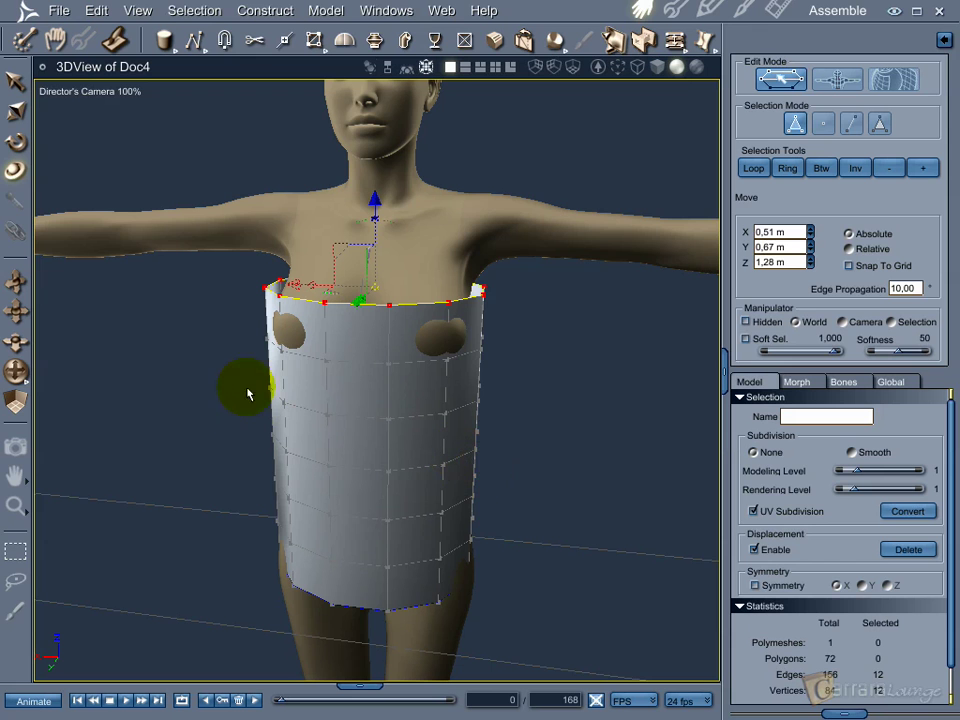
pyautogui.moveTo(253, 266); pyautogui.dragTo(345, 392)
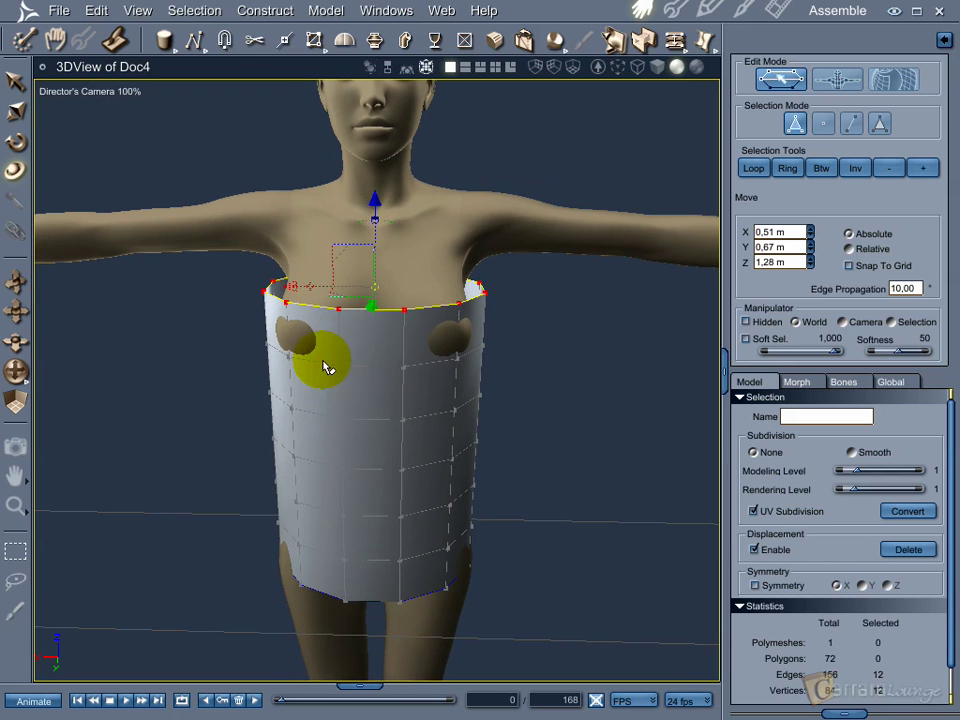
pyautogui.moveTo(310, 286); pyautogui.dragTo(311, 286)
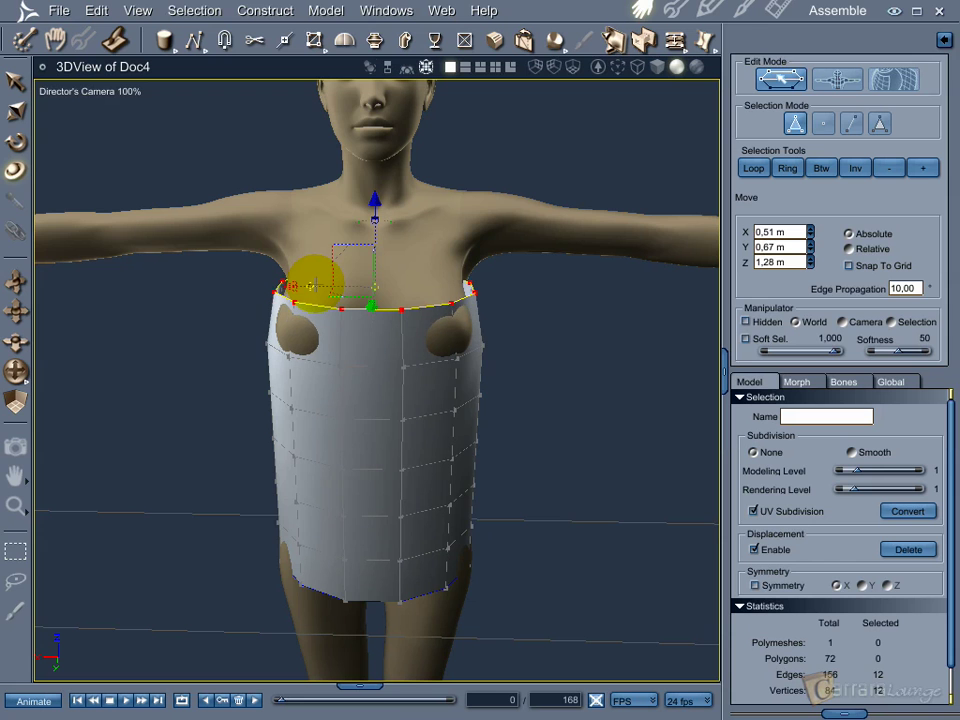
pyautogui.moveTo(287, 401); pyautogui.dragTo(428, 370)
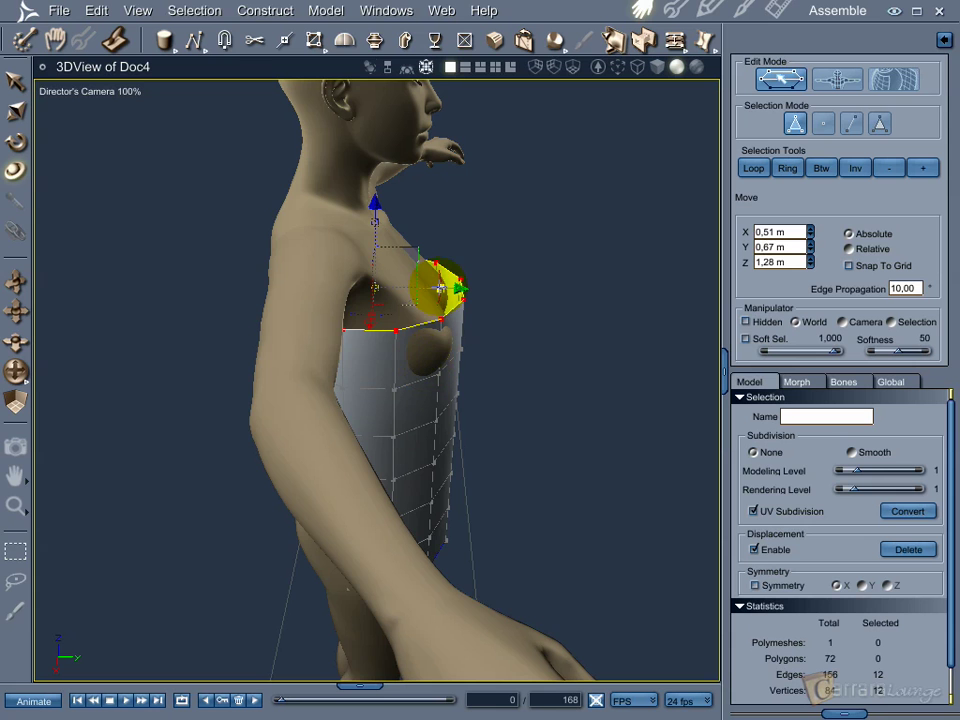
pyautogui.moveTo(428, 290); pyautogui.dragTo(279, 339)
pyautogui.moveTo(279, 339); pyautogui.dragTo(228, 332, button='middle')
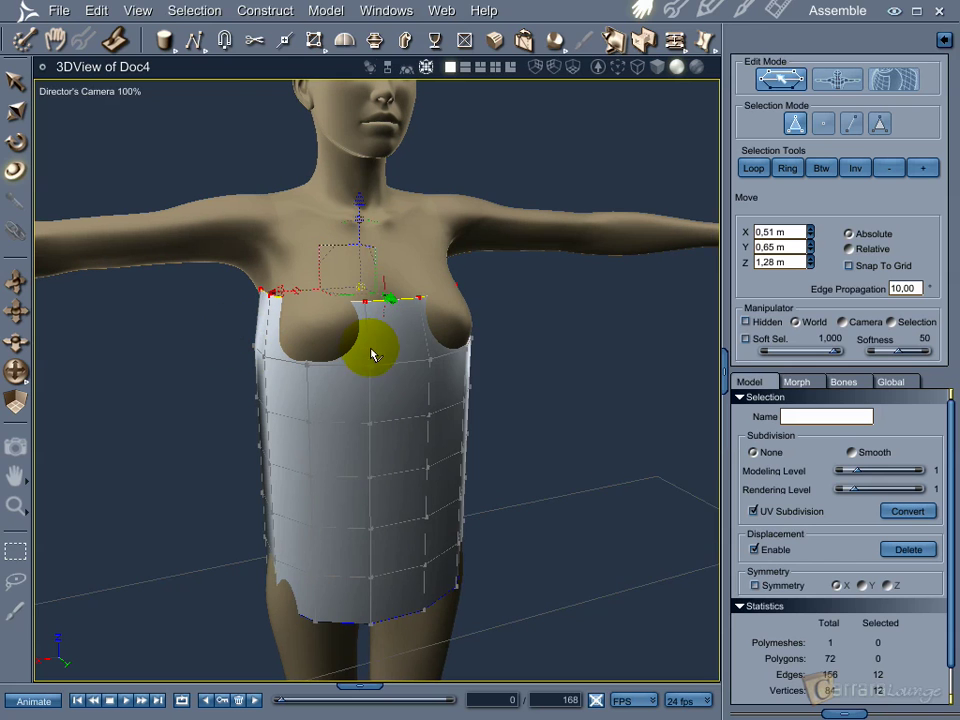
# Step: Select the second edge loop from the top, raise it to about Z 1.22 m and scale its width to the chest
pyautogui.click(382, 362)
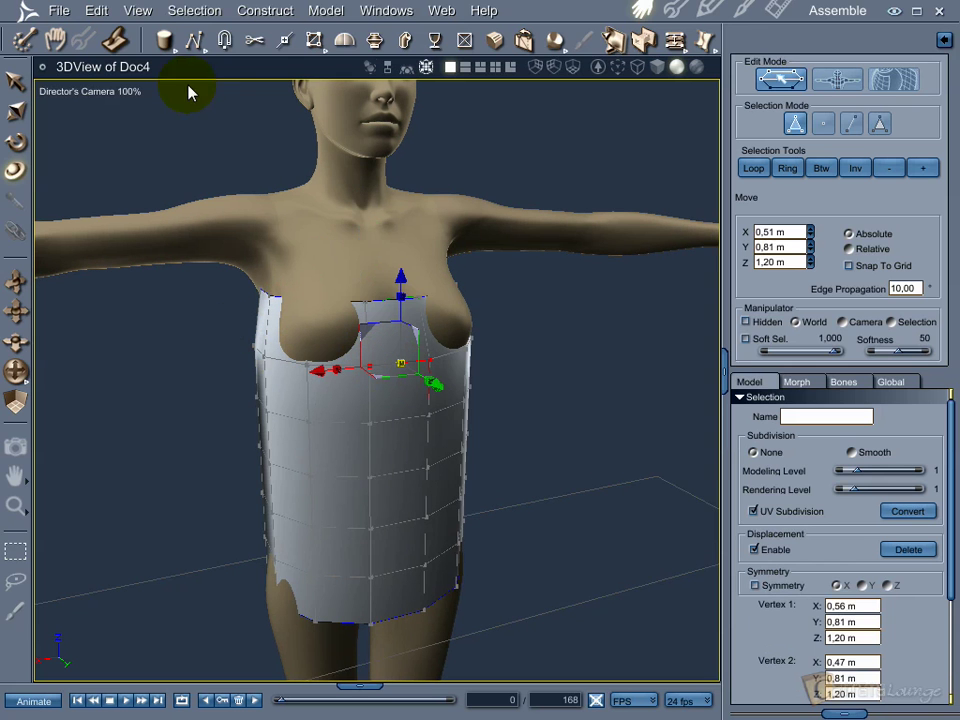
pyautogui.click(186, 12)
pyautogui.click(194, 126)
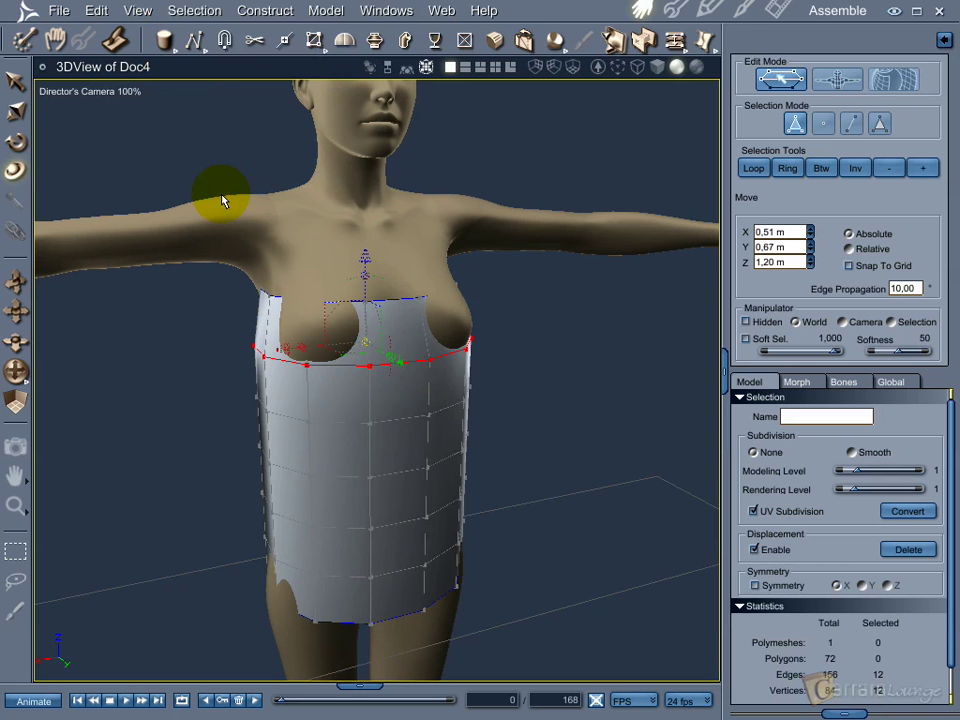
pyautogui.moveTo(371, 437); pyautogui.dragTo(395, 415, button='right')
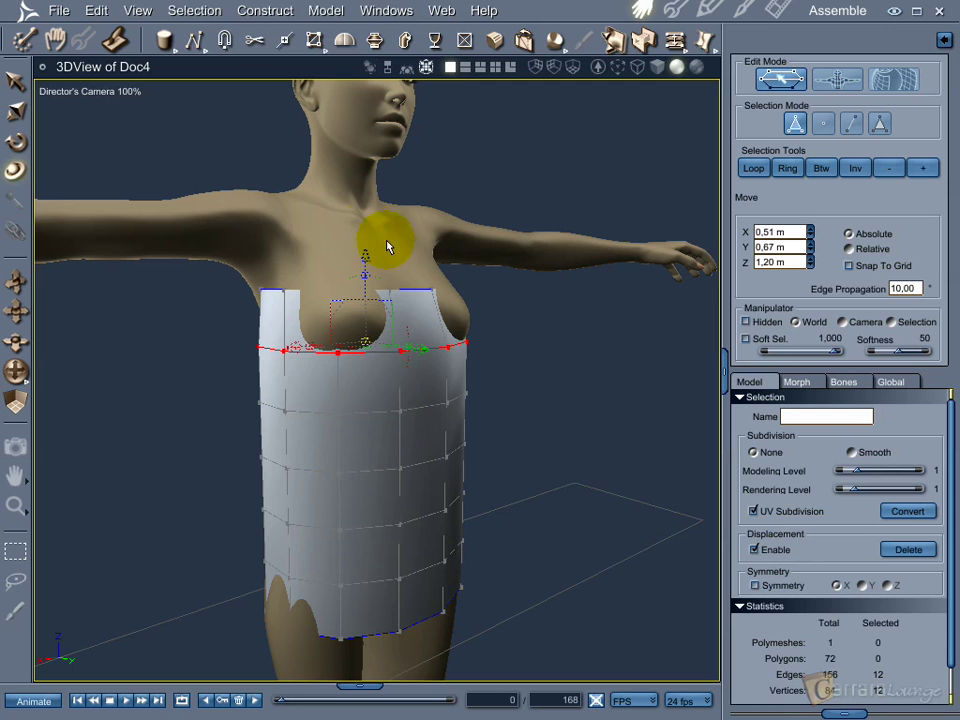
pyautogui.moveTo(365, 252); pyautogui.dragTo(366, 234)
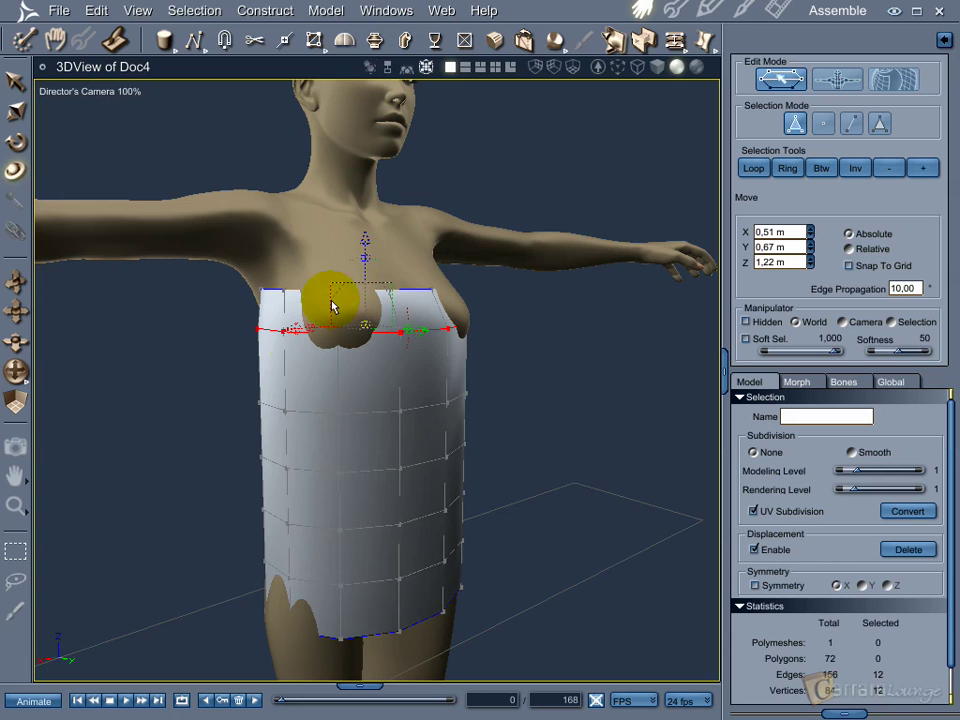
pyautogui.moveTo(300, 349); pyautogui.dragTo(236, 381, button='right')
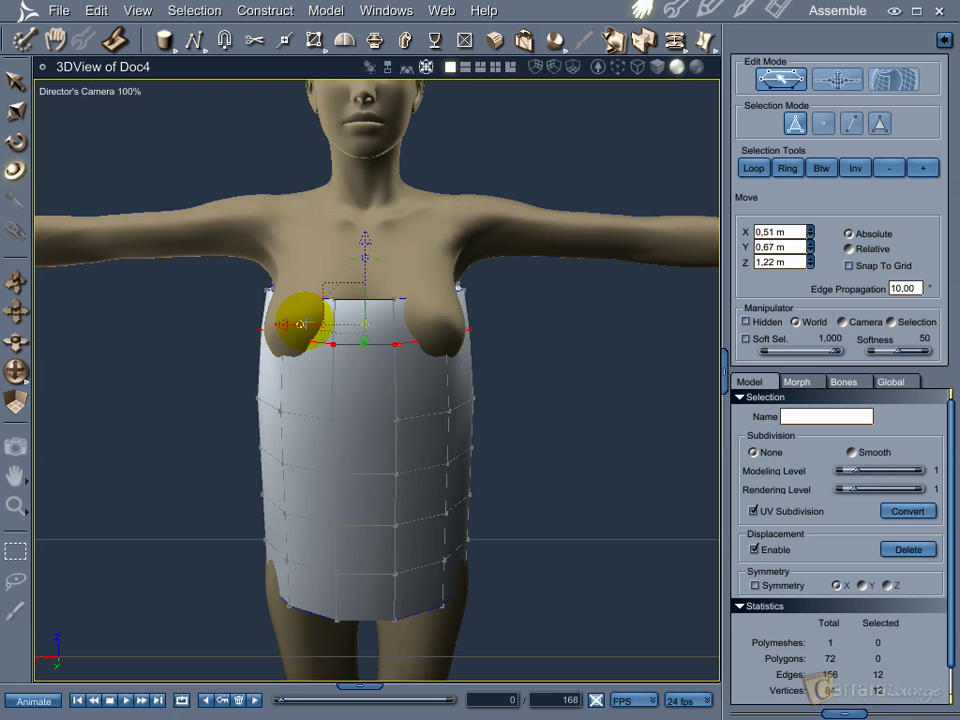
pyautogui.moveTo(300, 323); pyautogui.dragTo(316, 385, button='right')
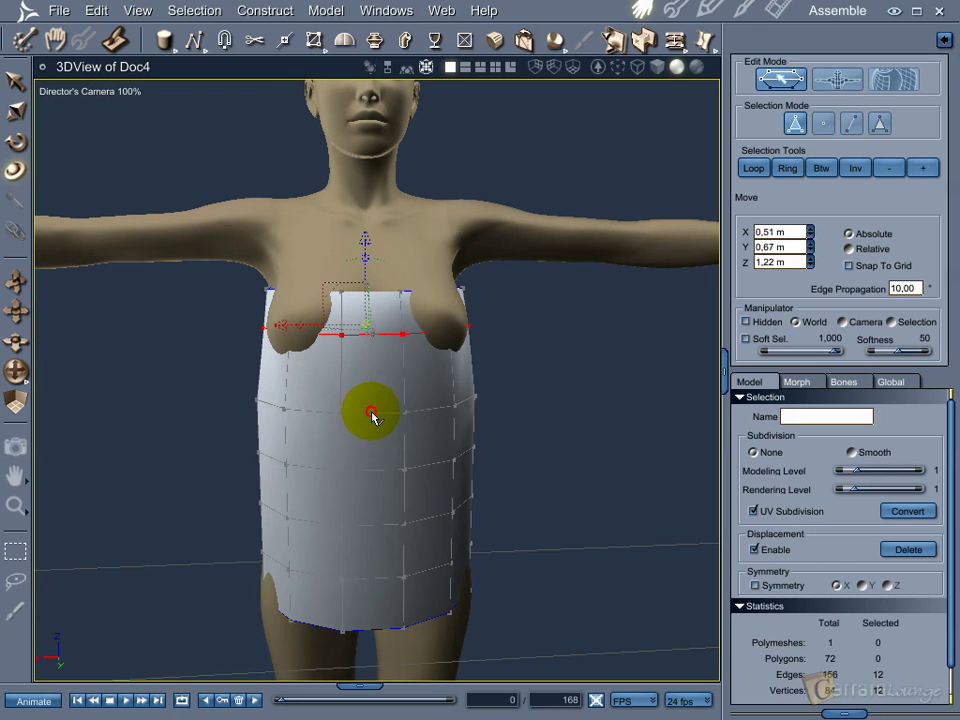
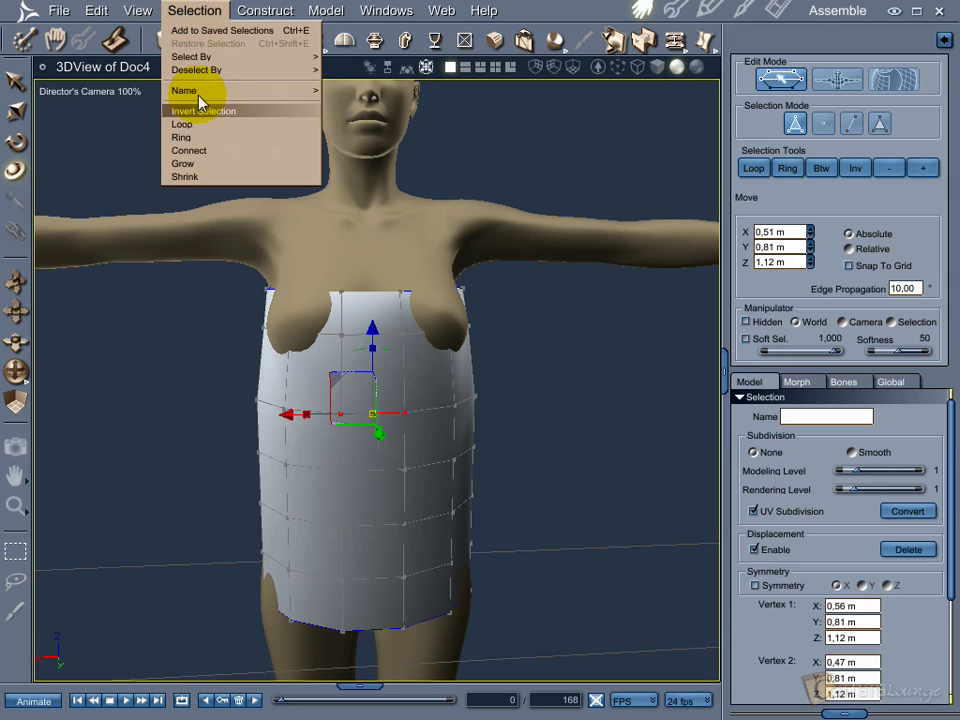
# Step: Raise the third edge loop below the bust to about Z 1.13 m and scale it inward to fit the ribcage
pyautogui.moveTo(384, 311); pyautogui.dragTo(369, 296)
pyautogui.moveTo(242, 392); pyautogui.dragTo(272, 400, button='middle')
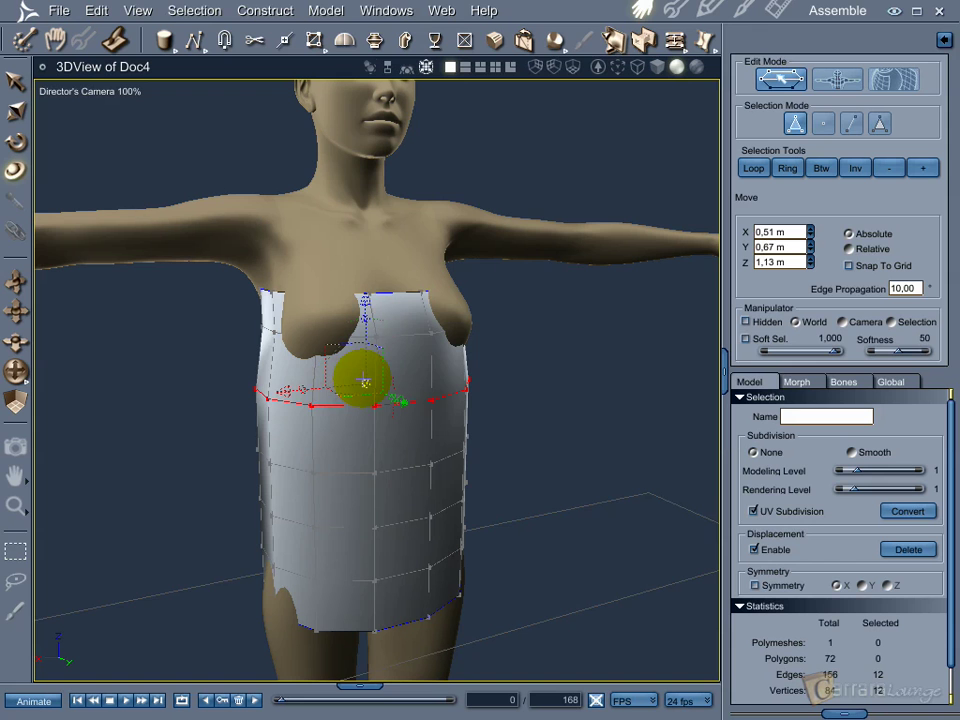
pyautogui.moveTo(364, 381); pyautogui.dragTo(322, 388)
pyautogui.moveTo(323, 402); pyautogui.dragTo(371, 425, button='middle')
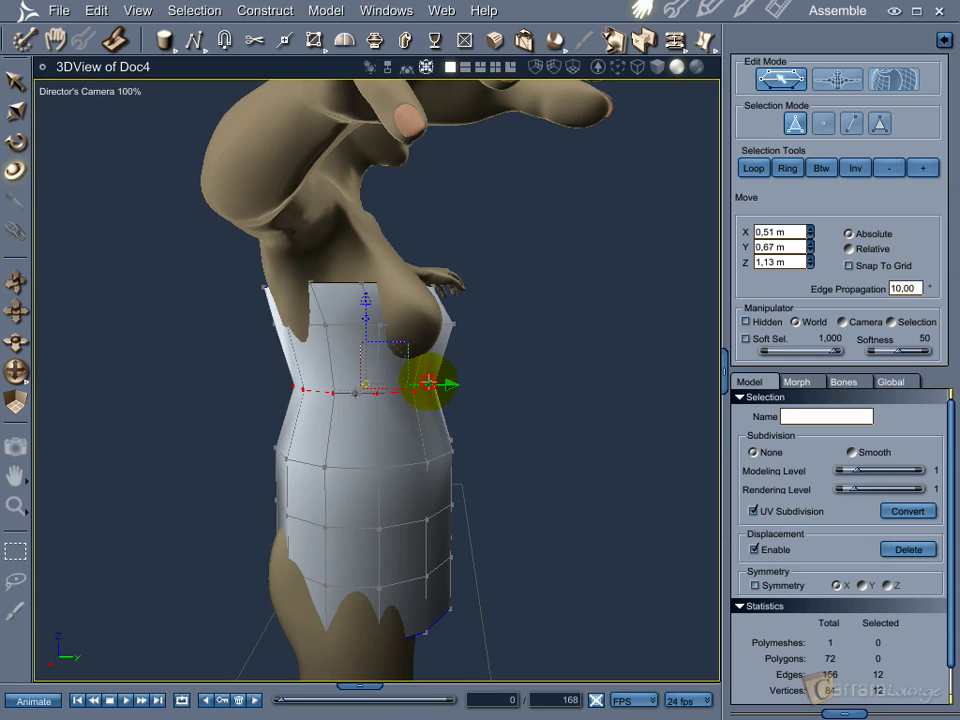
# Step: Select the fourth edge loop at the waist and scale it inward to fit the figure
pyautogui.click(440, 458)
pyautogui.moveTo(480, 422); pyautogui.dragTo(415, 430, button='middle')
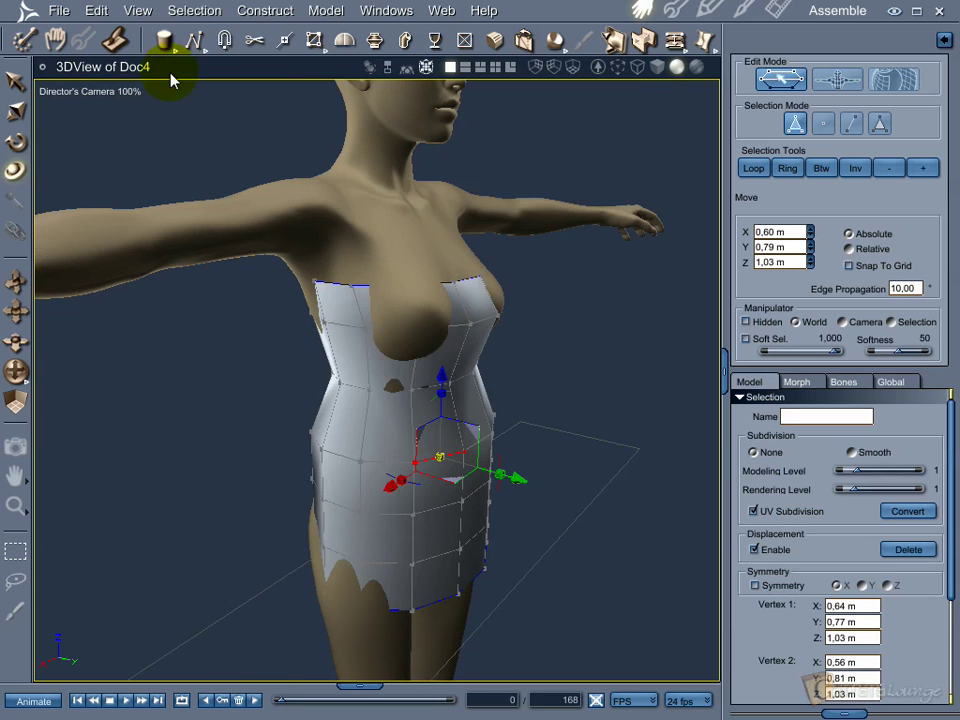
pyautogui.click(190, 12)
pyautogui.click(207, 126)
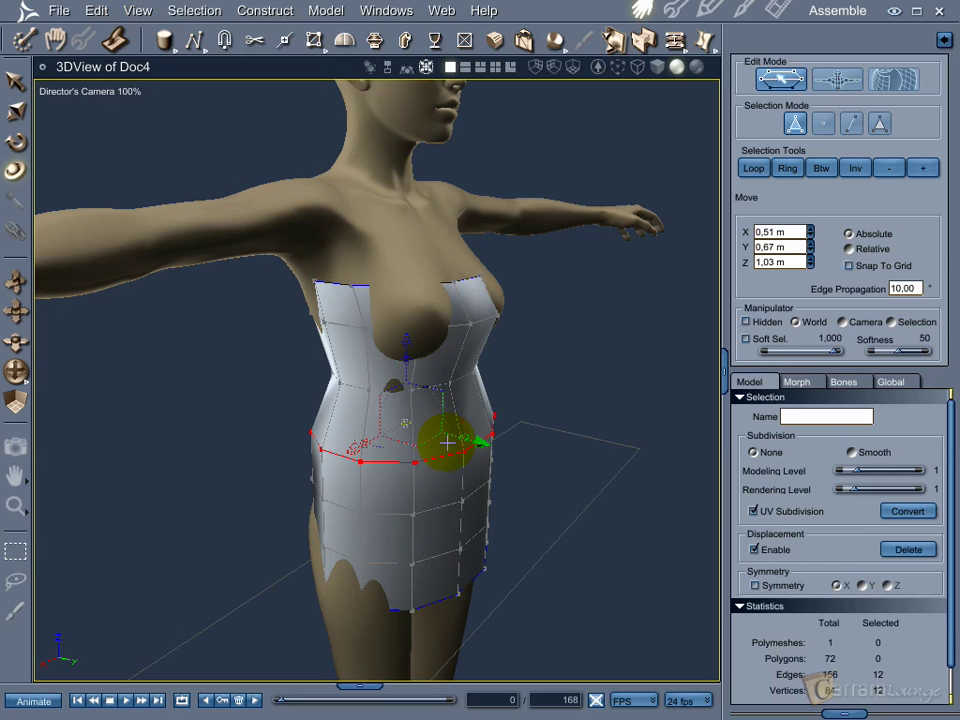
pyautogui.moveTo(404, 422); pyautogui.dragTo(355, 439)
pyautogui.moveTo(345, 492); pyautogui.dragTo(285, 480, button='middle')
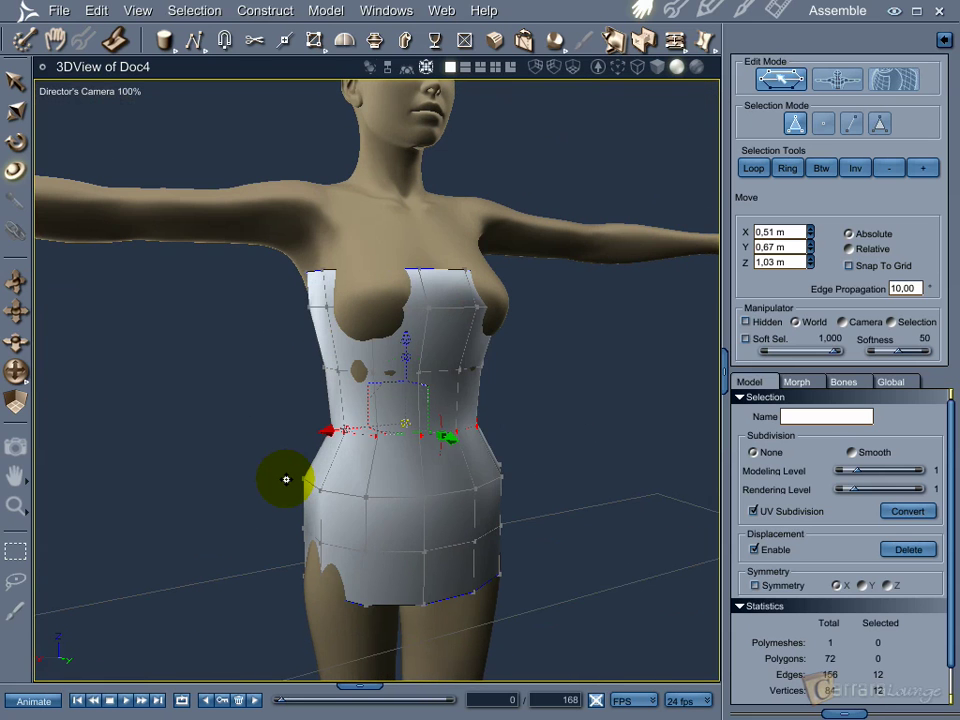
# Step: Select the fifth edge loop below the waist, scale it inward and shift it back to about Y 0.66 m
pyautogui.click(397, 503)
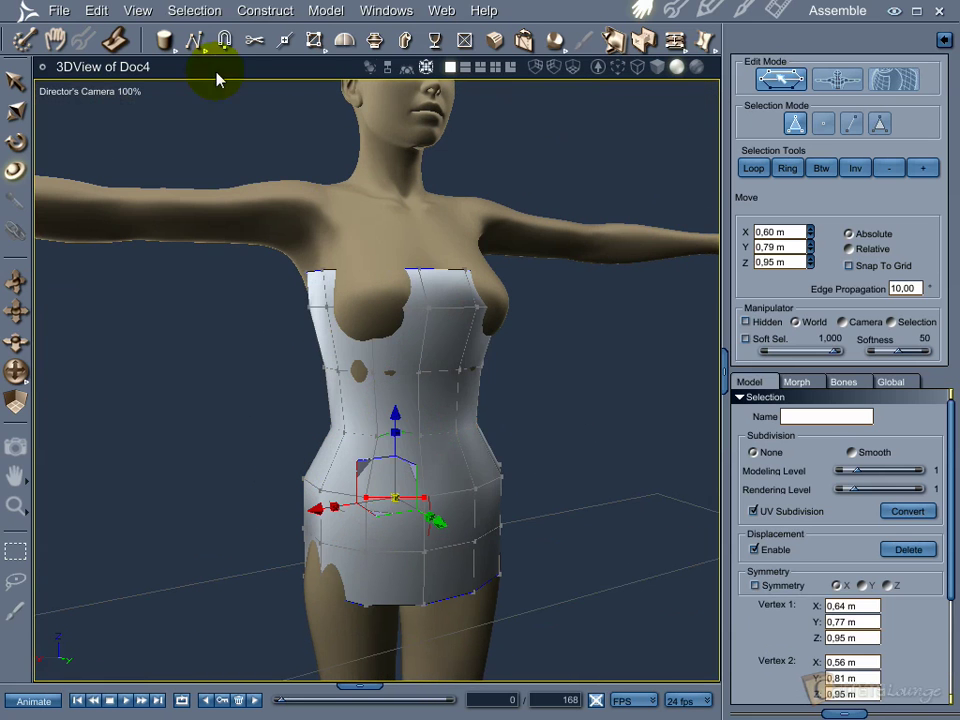
pyautogui.click(192, 11)
pyautogui.moveTo(193, 92)
pyautogui.click(190, 124)
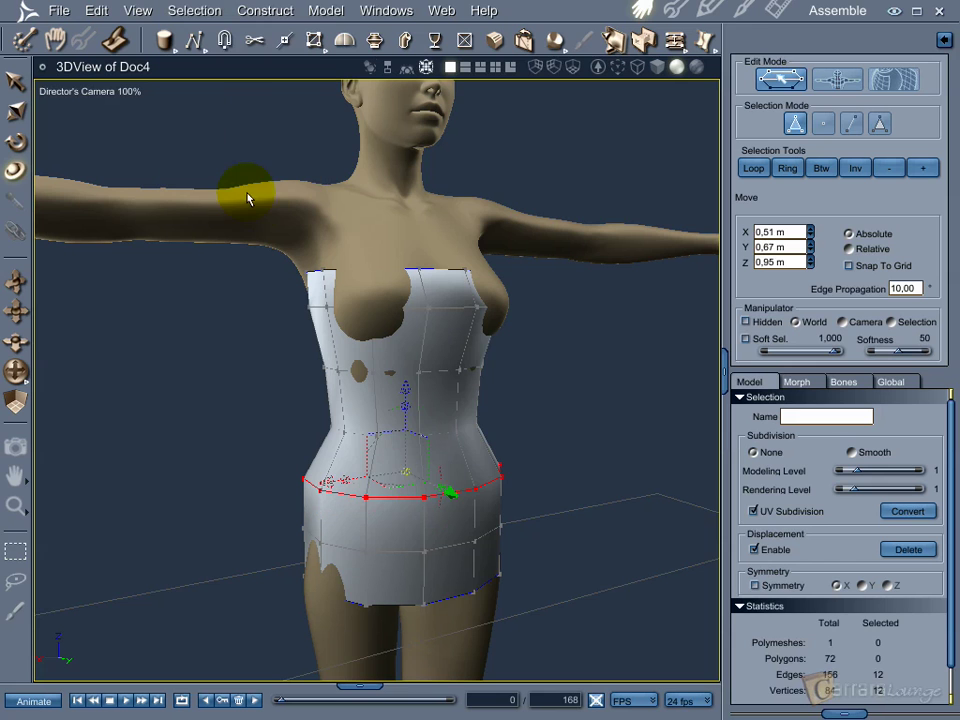
pyautogui.moveTo(405, 470); pyautogui.dragTo(390, 478)
pyautogui.moveTo(375, 530); pyautogui.dragTo(488, 494, button='middle')
pyautogui.moveTo(491, 471)
pyautogui.mouseDown()
pyautogui.moveTo(465, 471)
pyautogui.moveTo(481, 471)
pyautogui.mouseUp()
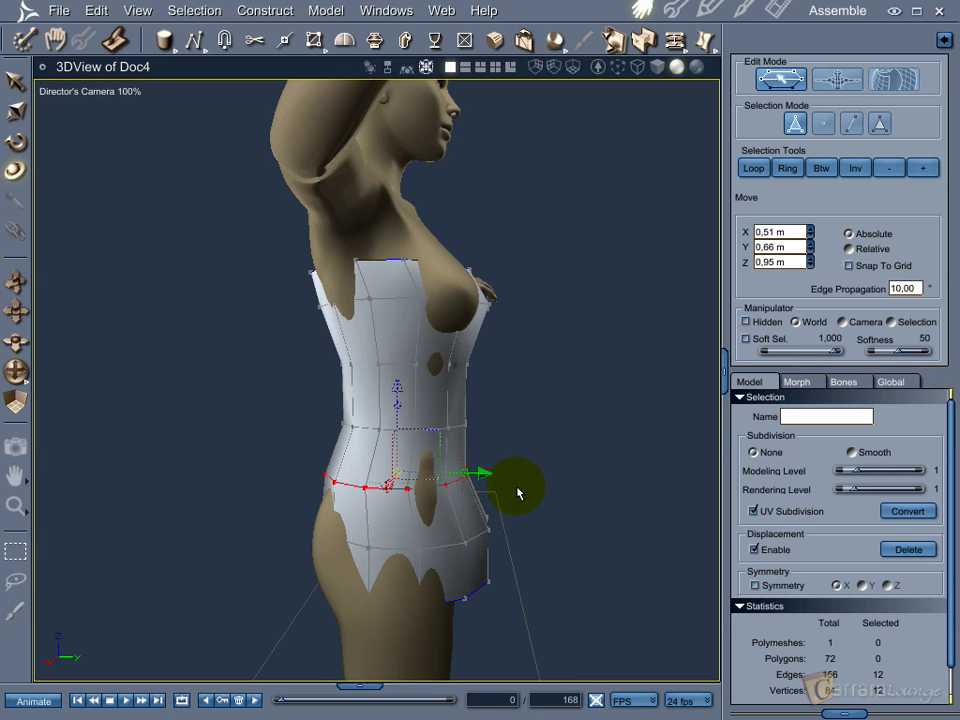
# Step: Select the sixth edge loop at the hips, shift it back to about Y 0.65 m and scale its width to the hips
pyautogui.click(438, 552)
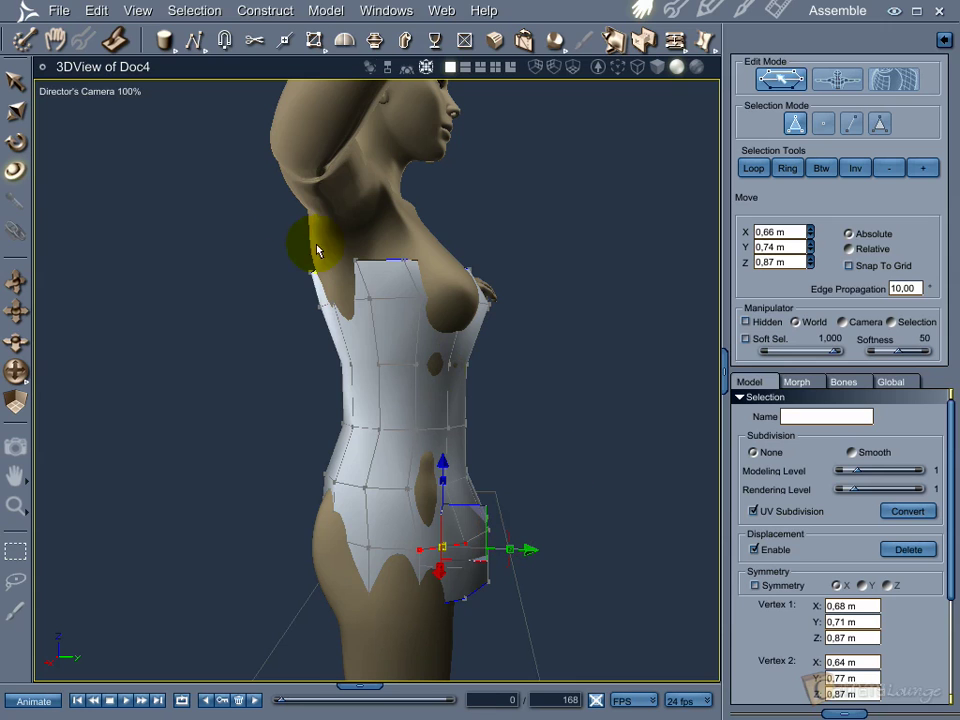
pyautogui.click(176, 12)
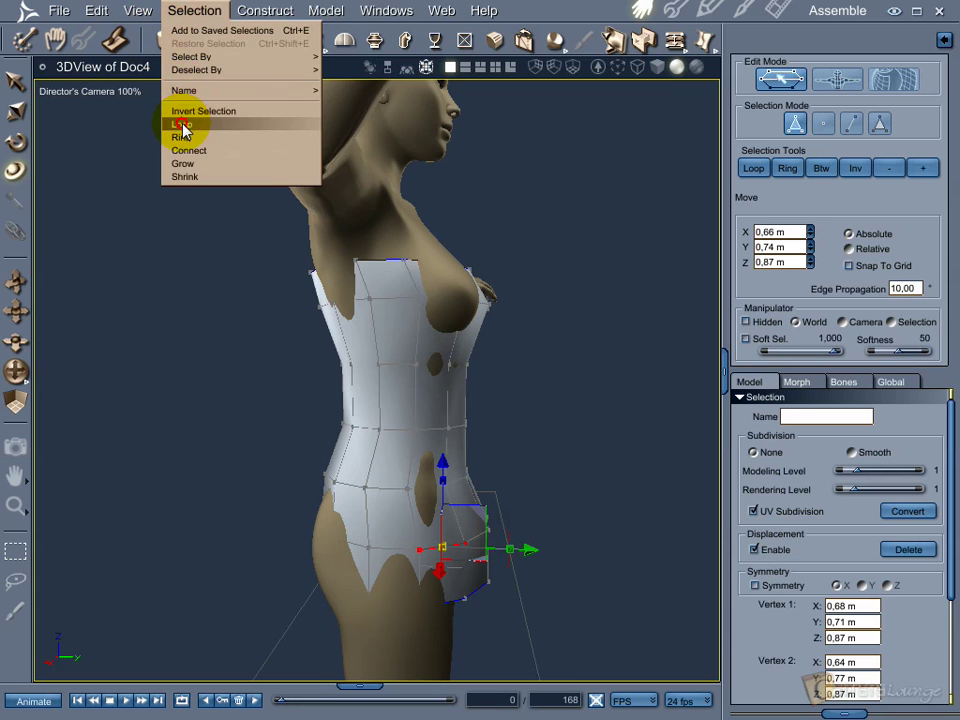
pyautogui.click(180, 124)
pyautogui.moveTo(490, 523); pyautogui.dragTo(467, 521)
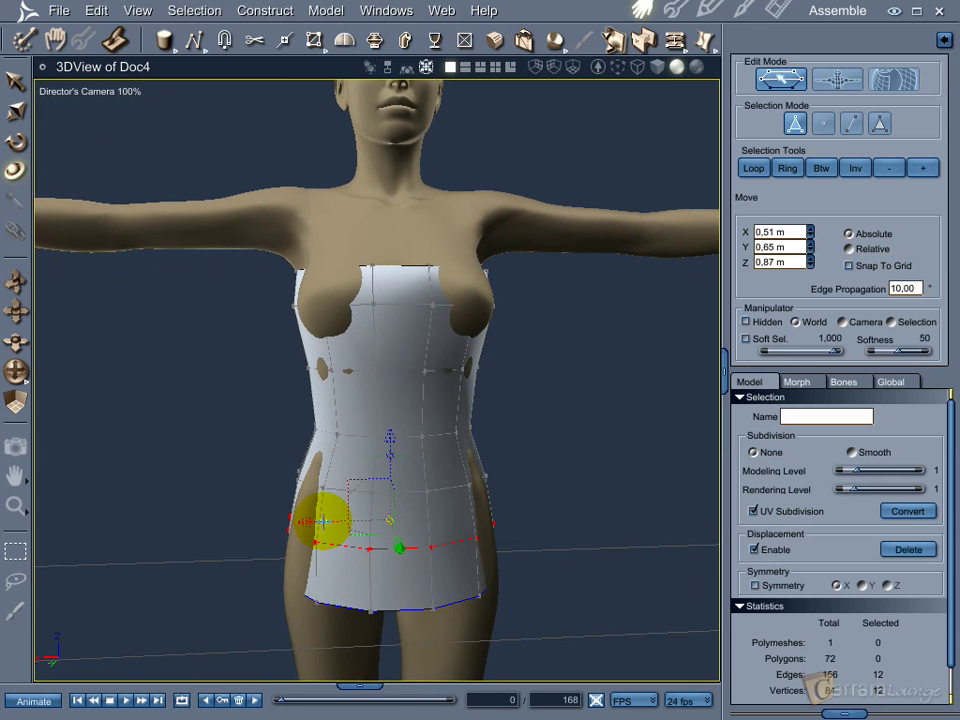
pyautogui.moveTo(315, 522); pyautogui.dragTo(293, 561)
pyautogui.moveTo(293, 561); pyautogui.dragTo(442, 518, button='middle')
# Step: Select the hem edge loop, fit it around the thighs and move it to about Y 0.65 m, Z 0.73 m
pyautogui.click(441, 528)
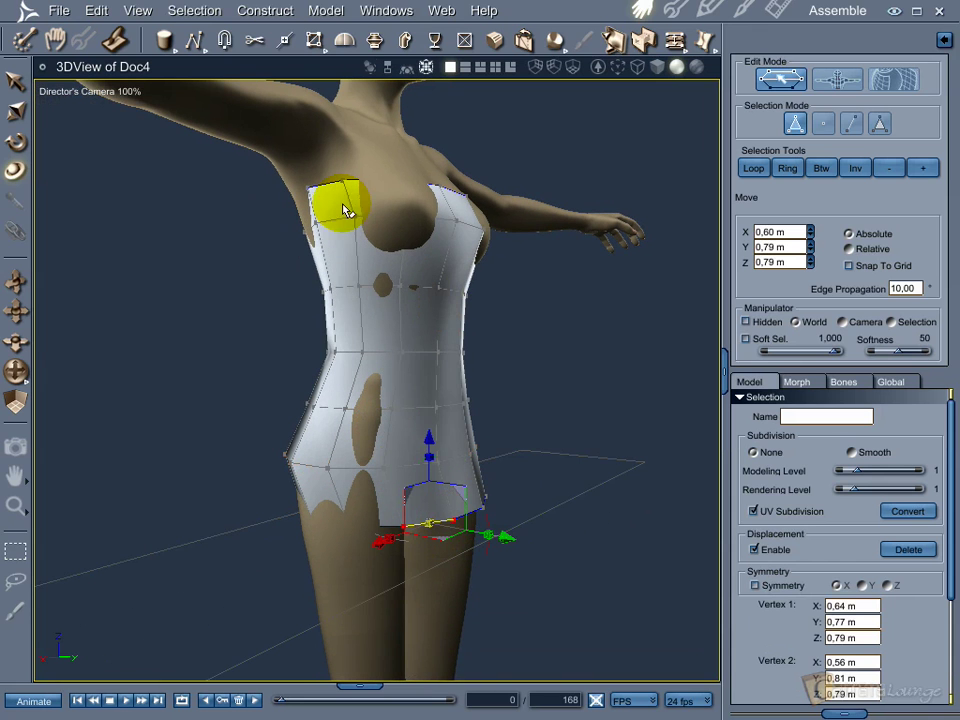
pyautogui.click(196, 12)
pyautogui.click(201, 124)
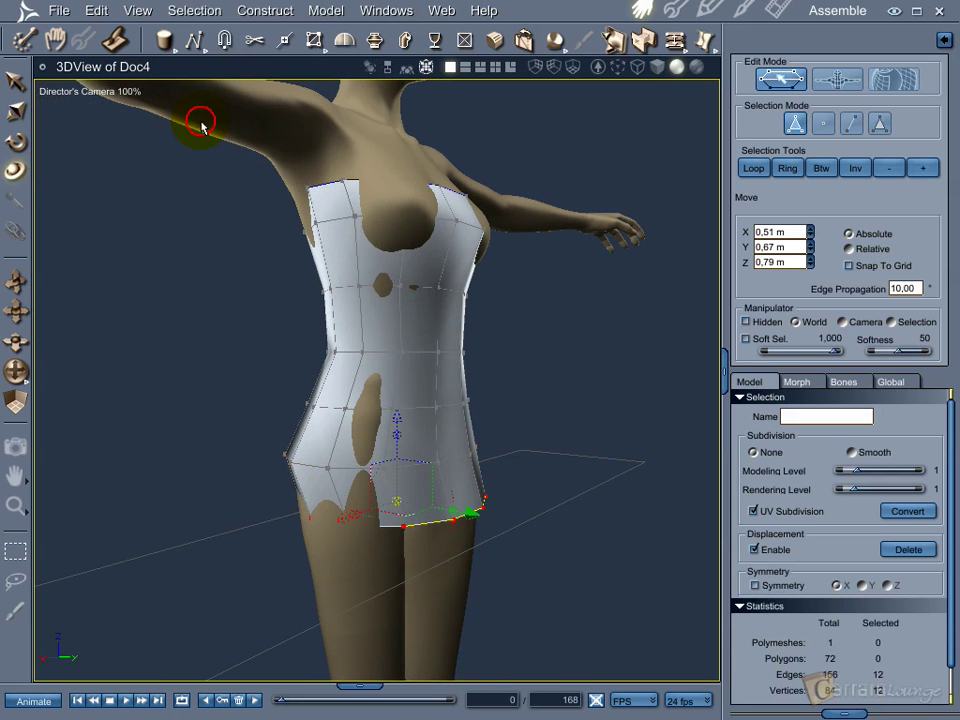
pyautogui.moveTo(397, 502); pyautogui.dragTo(322, 502, button='middle')
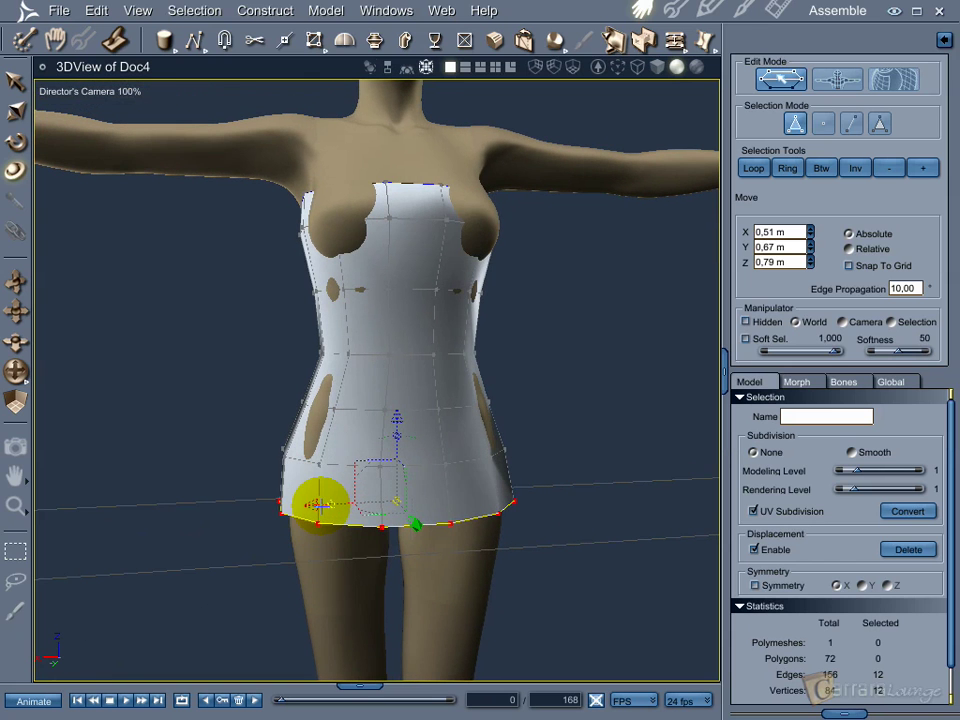
pyautogui.moveTo(261, 561); pyautogui.dragTo(437, 551, button='middle')
pyautogui.moveTo(461, 498)
pyautogui.mouseDown()
pyautogui.moveTo(477, 498)
pyautogui.moveTo(469, 499)
pyautogui.mouseUp()
pyautogui.moveTo(567, 554); pyautogui.dragTo(405, 559, button='middle')
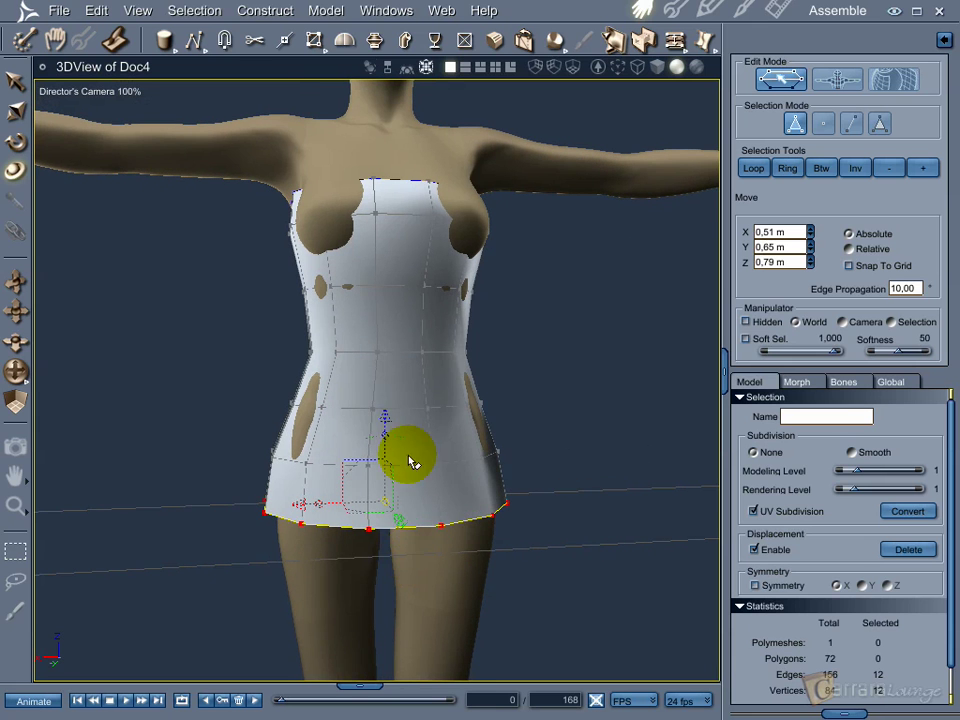
pyautogui.moveTo(386, 414); pyautogui.dragTo(397, 537)
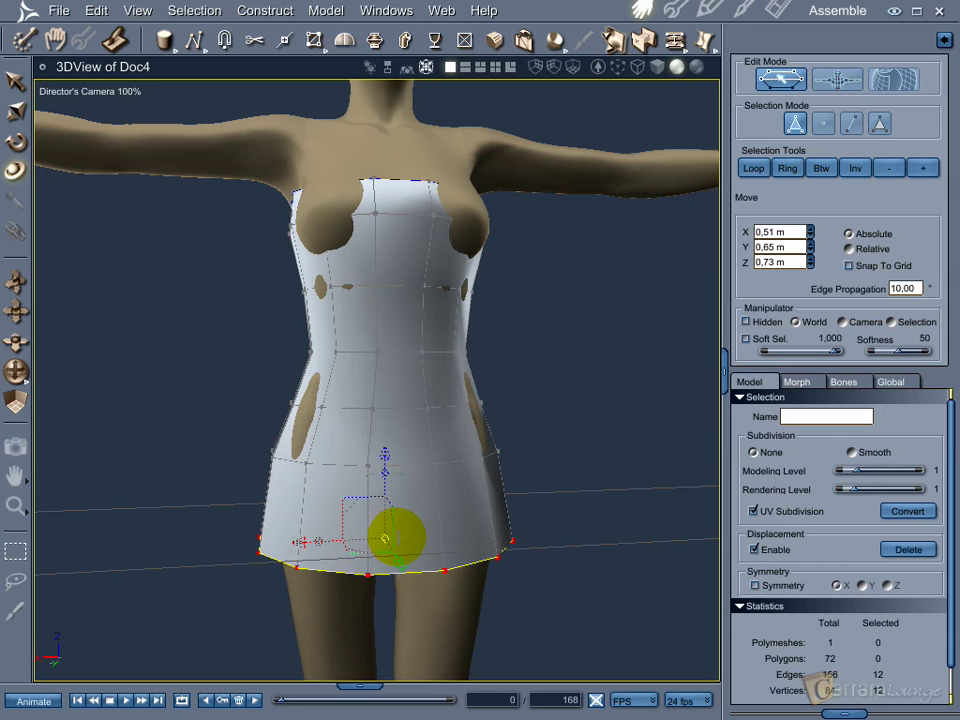
pyautogui.click(544, 471)
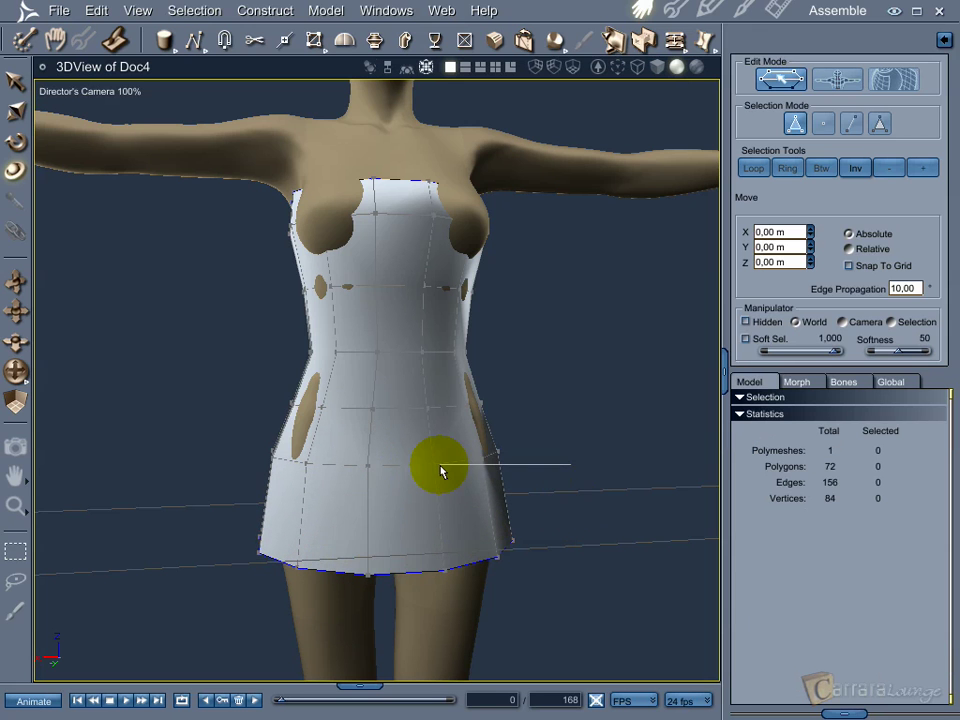
# Step: Select the whole garment mesh and set its subdivision to Smooth with modeling level 2 and rendering level 4
pyautogui.click(547, 488)
pyautogui.moveTo(547, 488); pyautogui.dragTo(576, 501, button='middle')
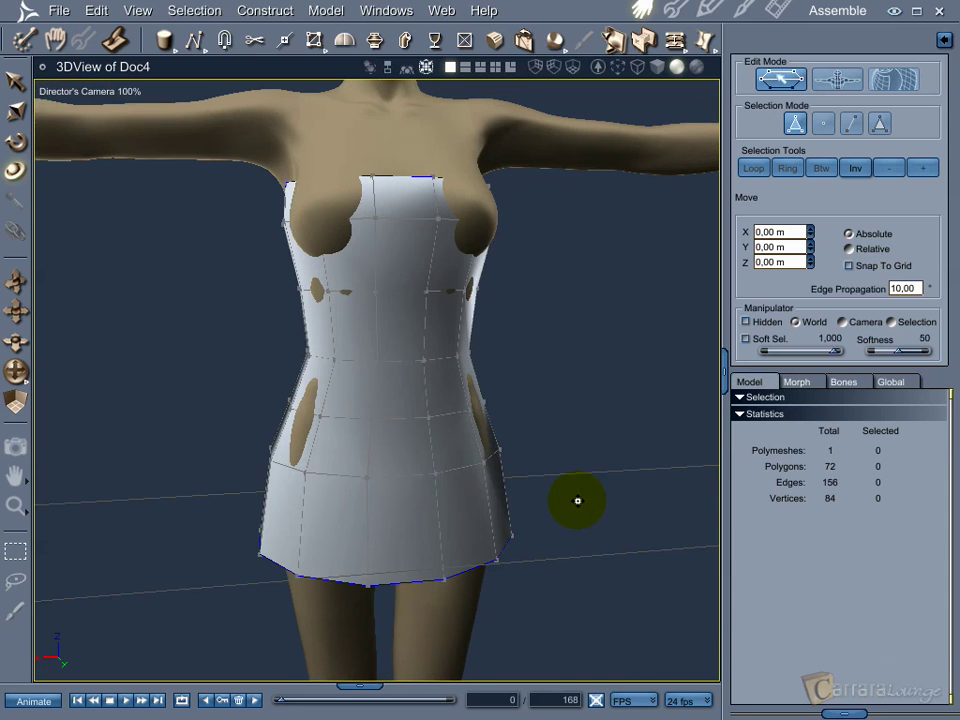
pyautogui.doubleClick(480, 525)
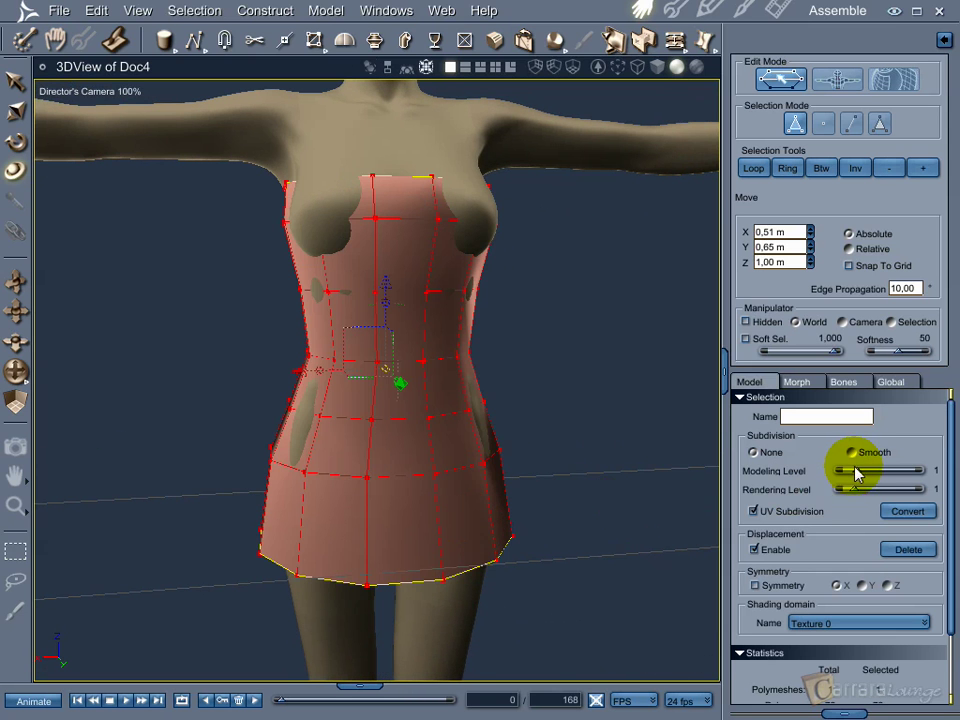
pyautogui.click(851, 453)
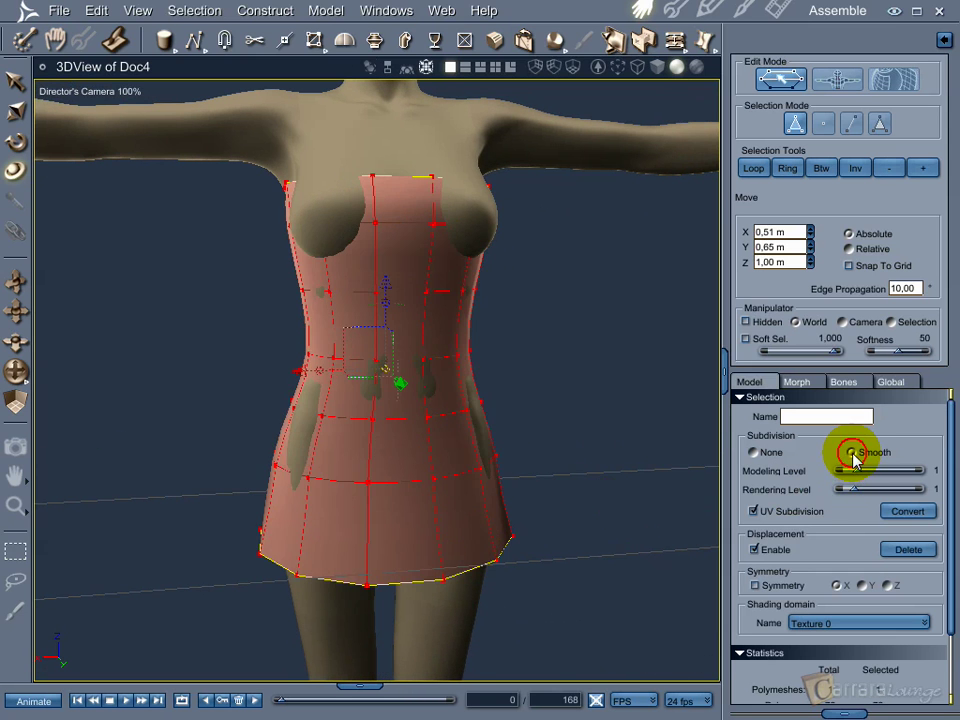
pyautogui.click(933, 471)
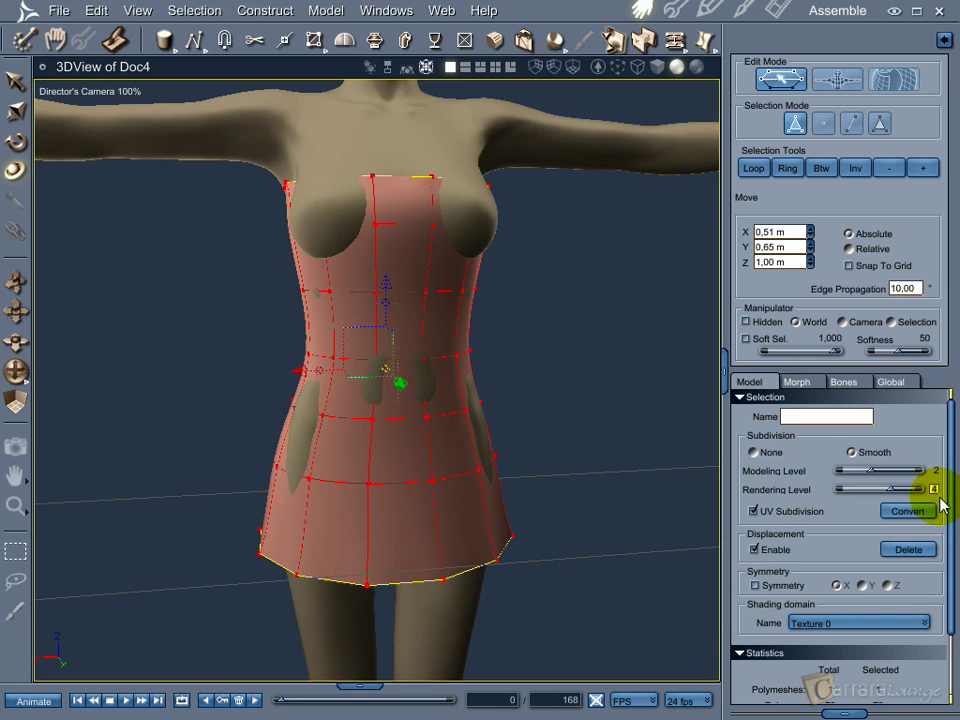
# Step: Turn on X symmetry for the garment mesh and clear the selection
pyautogui.moveTo(564, 440); pyautogui.dragTo(484, 547, button='middle')
pyautogui.scroll(4, 527, 425)
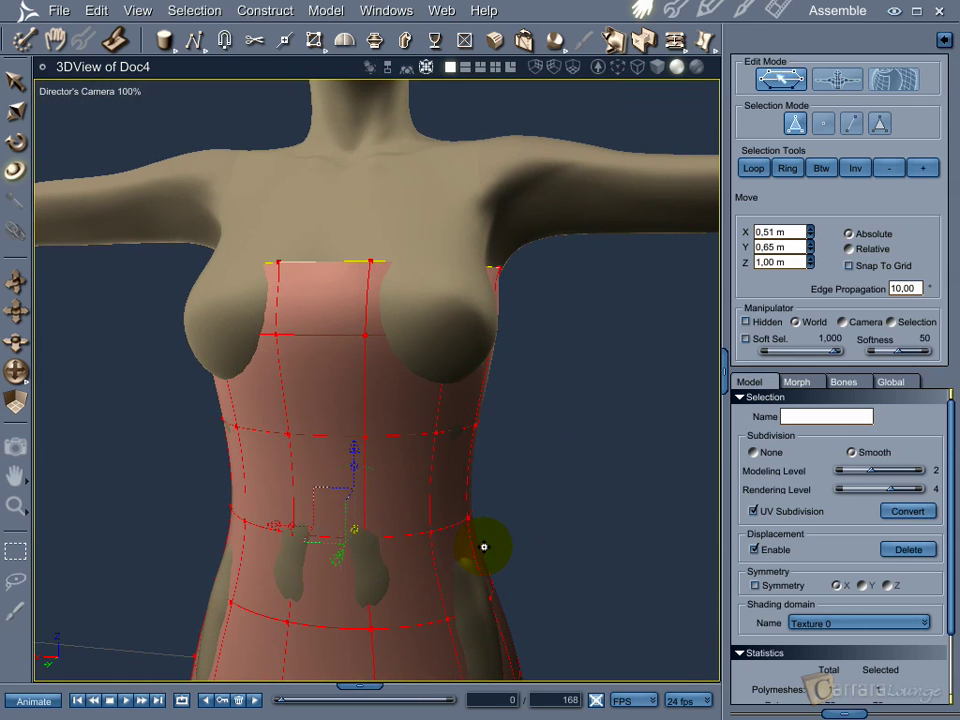
pyautogui.moveTo(472, 502)
pyautogui.mouseDown(button='middle')
pyautogui.moveTo(480, 508)
pyautogui.moveTo(465, 521)
pyautogui.moveTo(442, 524)
pyautogui.moveTo(467, 514)
pyautogui.mouseUp(button='middle')
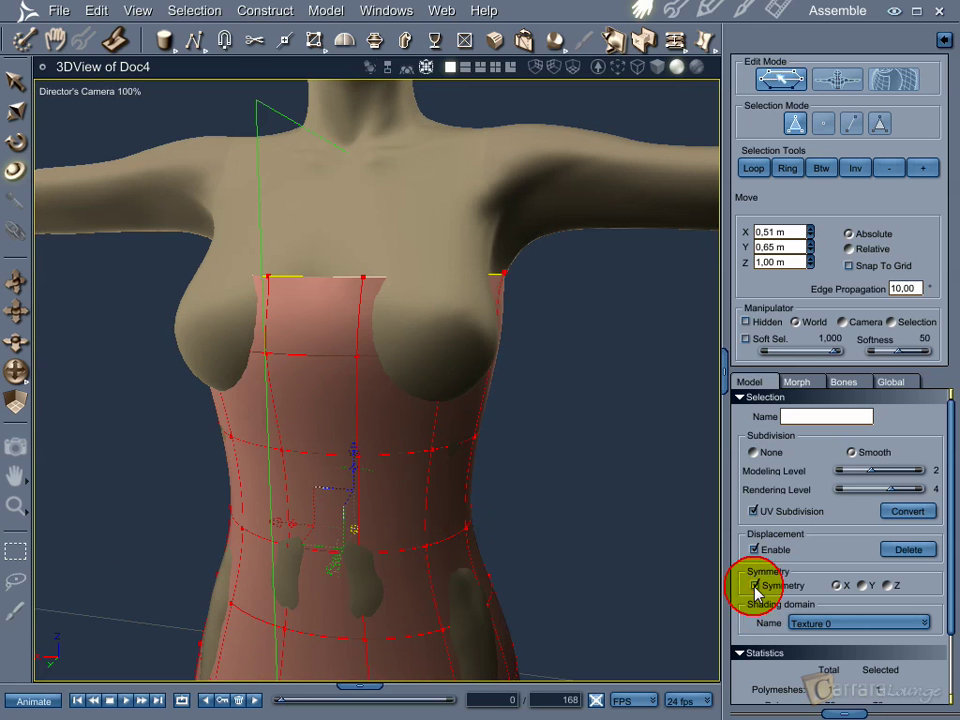
pyautogui.moveTo(583, 467); pyautogui.dragTo(552, 490, button='middle')
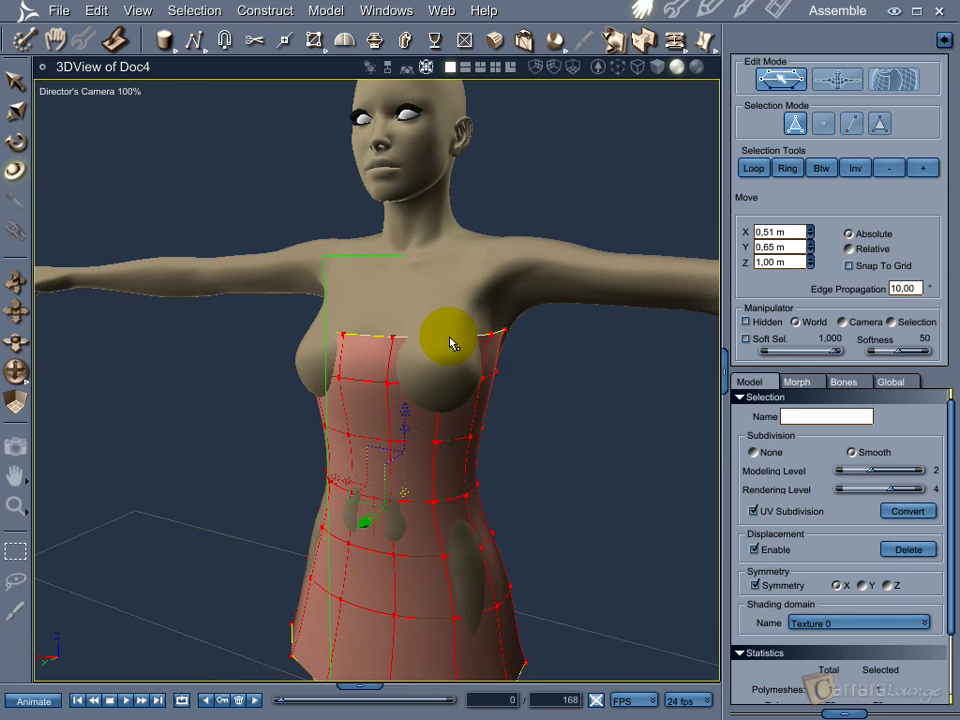
pyautogui.click(563, 360)
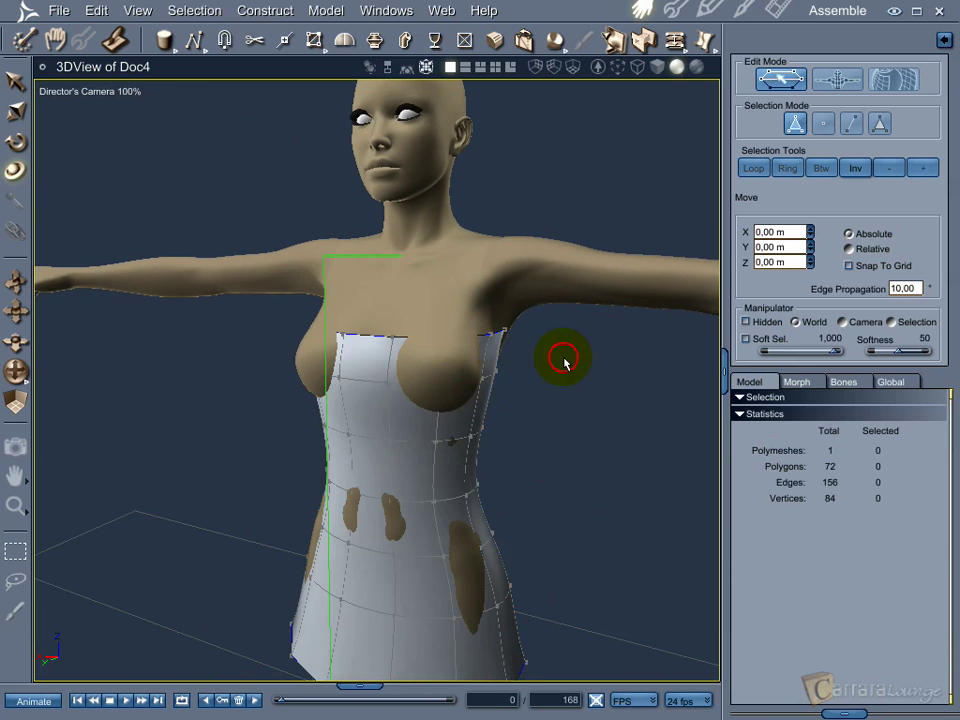
pyautogui.click(445, 342)
pyautogui.moveTo(452, 343); pyautogui.dragTo(372, 350, button='middle')
pyautogui.moveTo(370, 347); pyautogui.dragTo(418, 350)
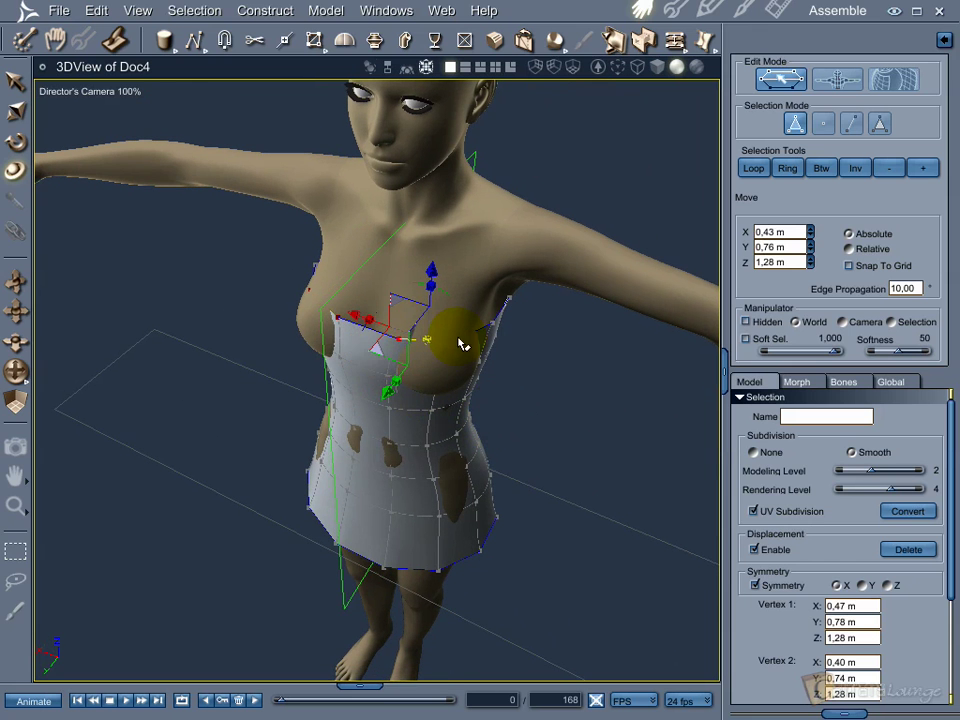
pyautogui.click(454, 374)
pyautogui.moveTo(454, 374); pyautogui.dragTo(532, 417, button='middle')
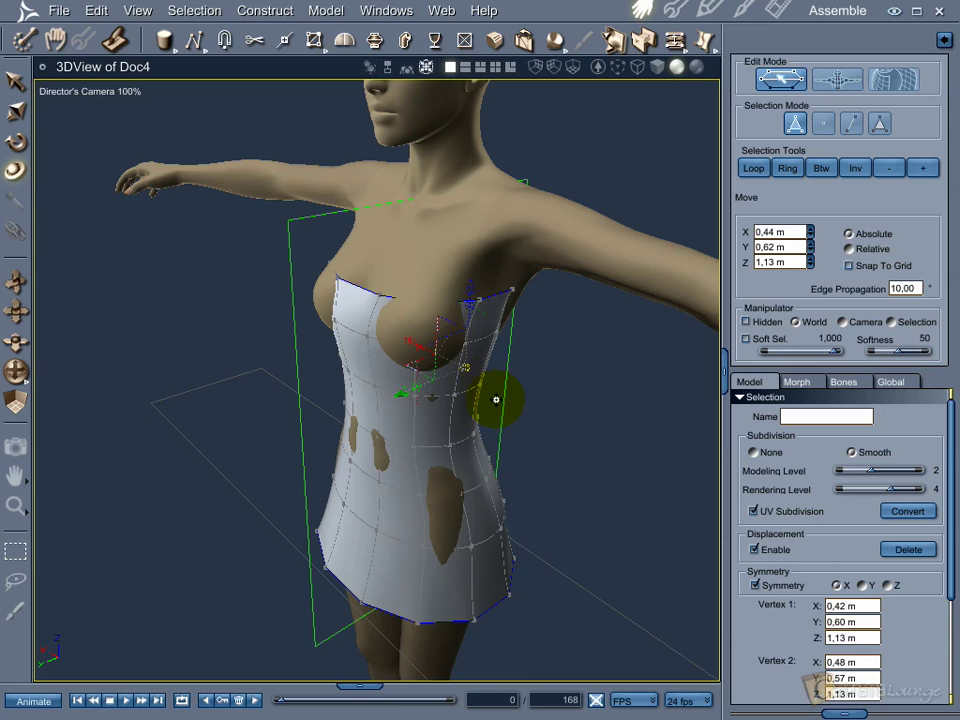
pyautogui.scroll(5, 496, 398)
pyautogui.moveTo(489, 360); pyautogui.dragTo(341, 522, button='middle')
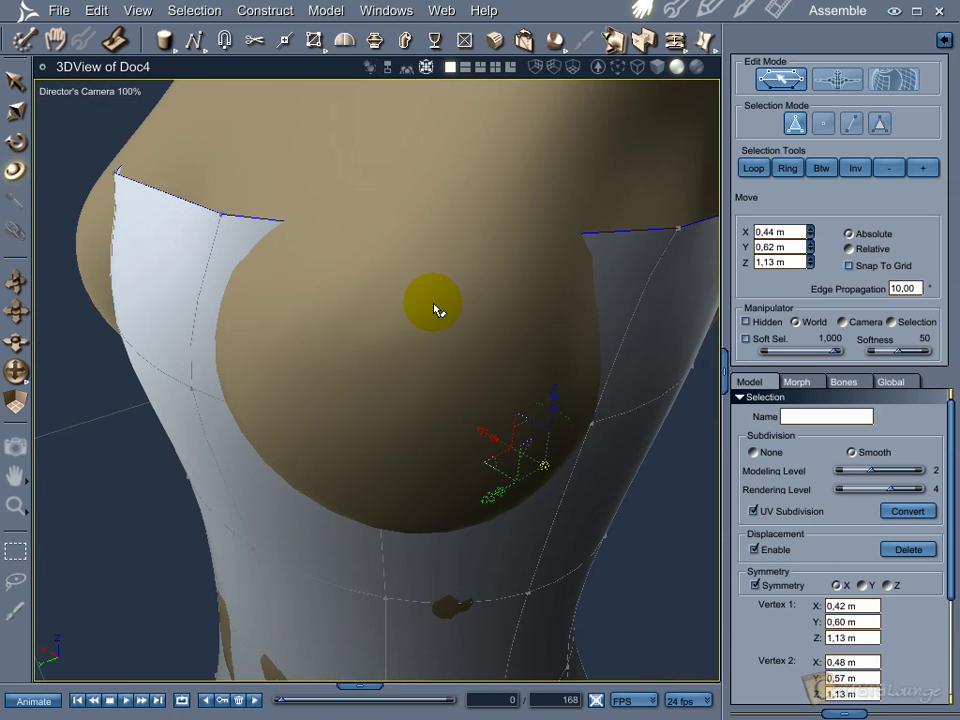
pyautogui.hotkey('ctrl', 'z')
pyautogui.moveTo(440, 250); pyautogui.dragTo(447, 297, button='middle')
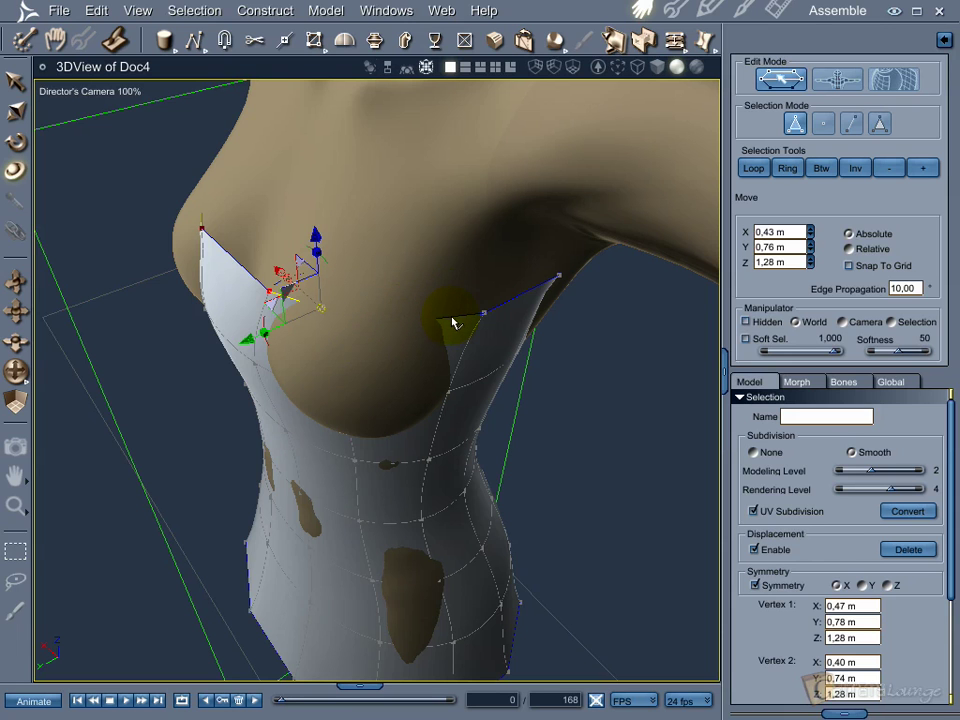
# Step: Select the top edge above the outer side of the figure's left breast and pull it forward to about Y 0.72 m
pyautogui.click(455, 318)
pyautogui.click(437, 325)
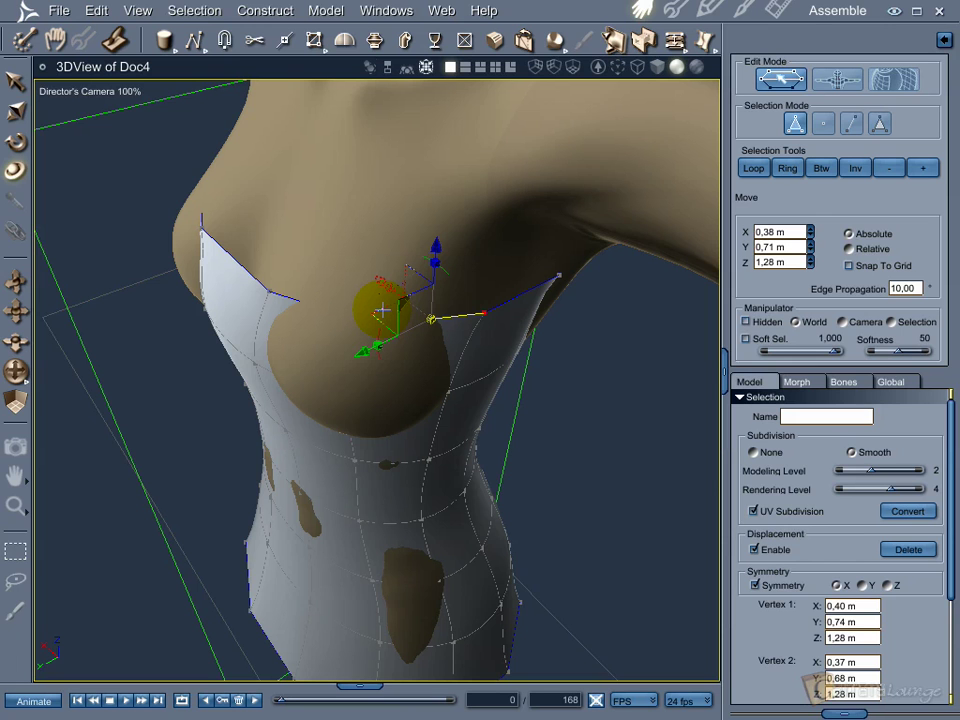
pyautogui.moveTo(377, 313); pyautogui.dragTo(354, 353)
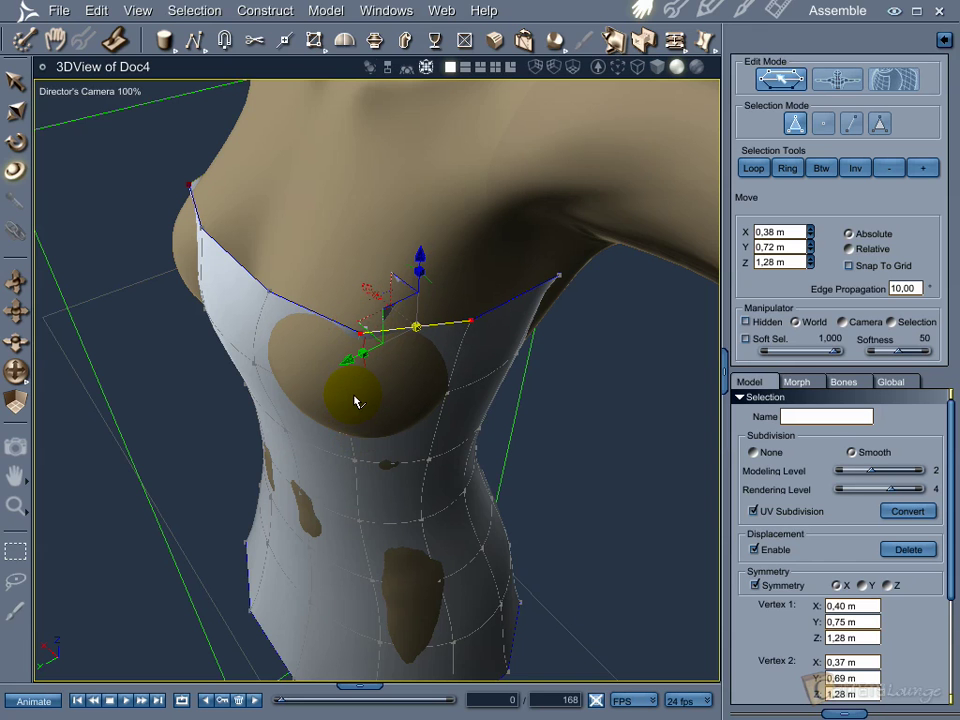
pyautogui.moveTo(372, 408)
pyautogui.mouseDown(button='middle')
pyautogui.moveTo(381, 368)
pyautogui.moveTo(375, 399)
pyautogui.mouseUp(button='middle')
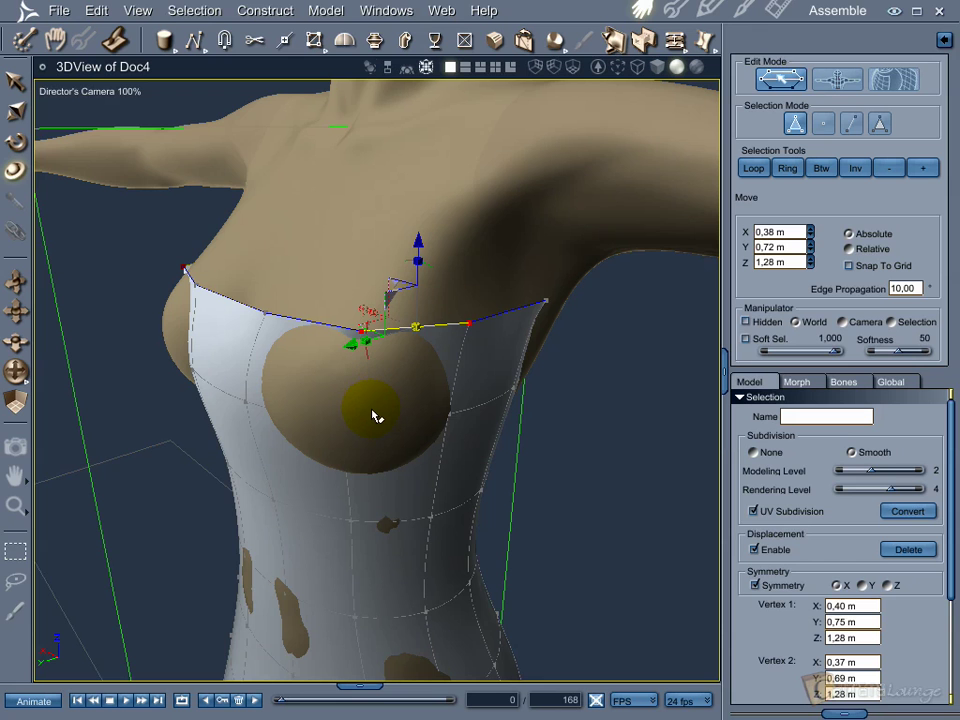
# Step: Select the bust-level edge on the outer side of the left breast and pull it outward to about X 0.38 m, Y 0.74 m
pyautogui.click(378, 421)
pyautogui.moveTo(388, 437); pyautogui.dragTo(341, 461, button='middle')
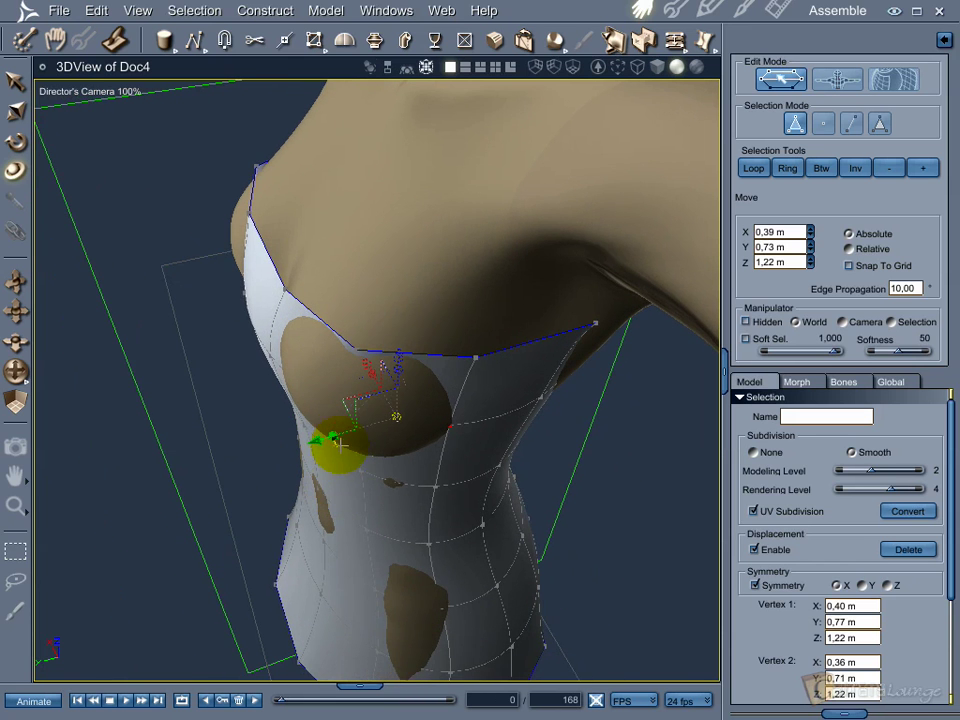
pyautogui.moveTo(346, 404)
pyautogui.mouseDown()
pyautogui.moveTo(345, 420)
pyautogui.moveTo(340, 414)
pyautogui.mouseUp()
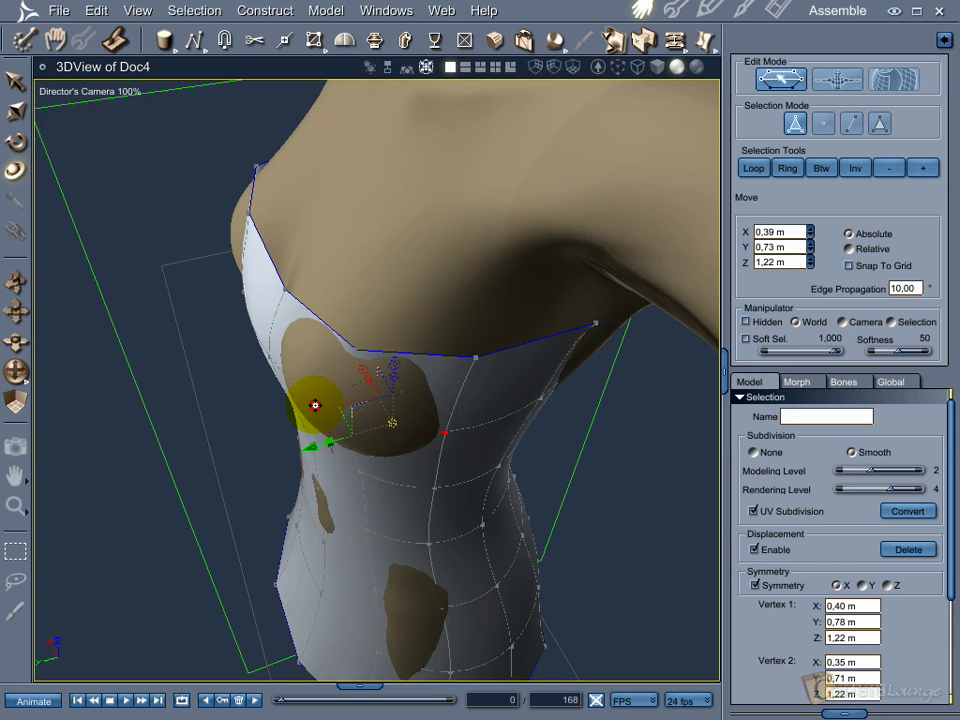
pyautogui.moveTo(317, 408); pyautogui.dragTo(328, 416, button='middle')
pyautogui.moveTo(352, 384); pyautogui.dragTo(330, 439)
pyautogui.moveTo(326, 440); pyautogui.dragTo(302, 373, button='middle')
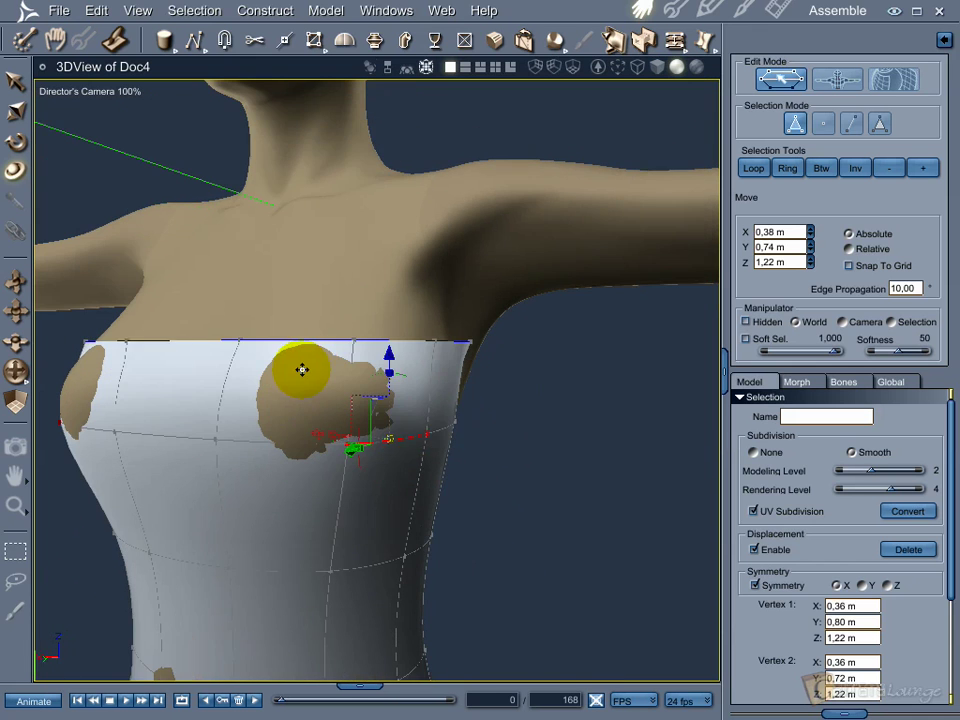
# Step: Select the single bust-loop vertex below the left breast and adjust it to about X 0.39 m, Y 0.78 m
pyautogui.click(565, 485)
pyautogui.click(344, 458)
pyautogui.moveTo(343, 461); pyautogui.dragTo(286, 486, button='right')
pyautogui.moveTo(295, 458); pyautogui.dragTo(292, 462)
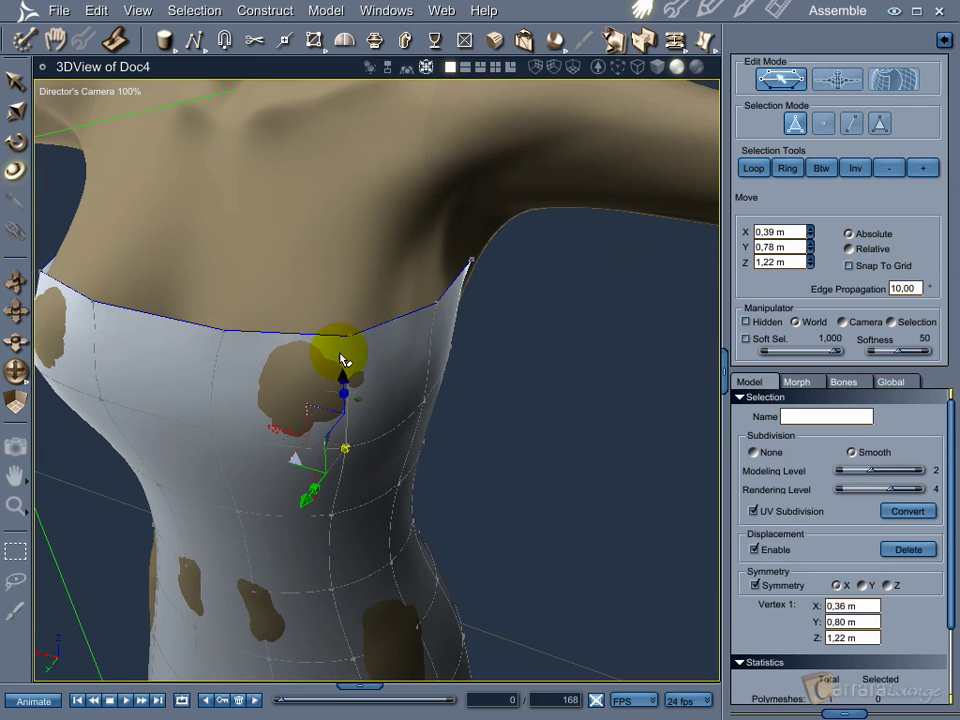
# Step: Pull the left breast's top and bust-level vertices forward to about Y 0.77 m and the front bust edge to about Y 0.79 m
pyautogui.click(352, 338)
pyautogui.moveTo(300, 345)
pyautogui.mouseDown()
pyautogui.moveTo(300, 355)
pyautogui.moveTo(302, 343)
pyautogui.mouseUp()
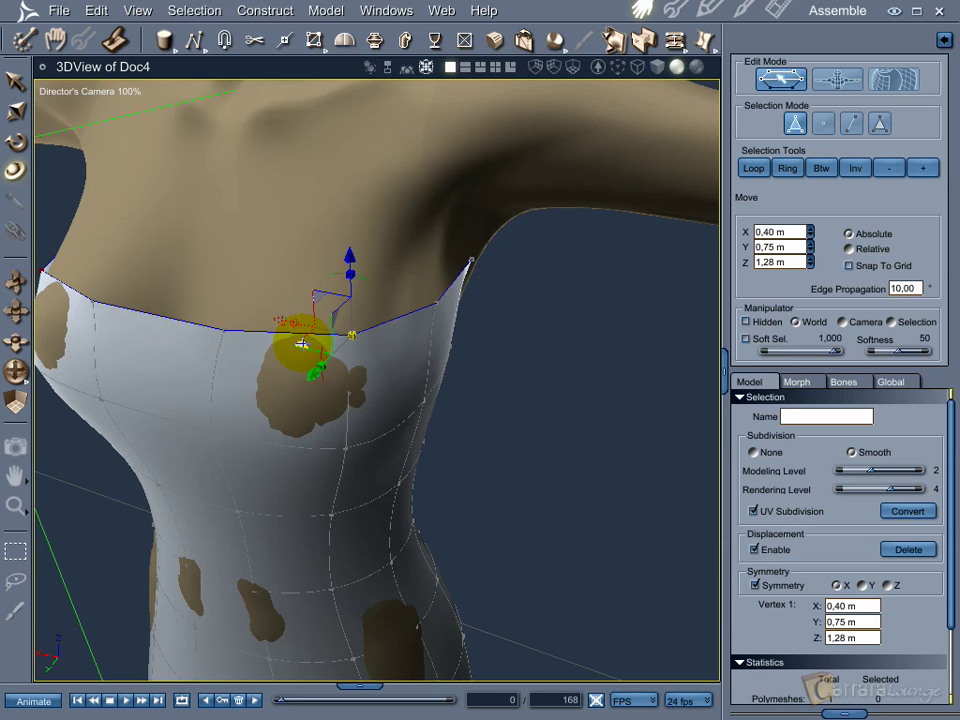
pyautogui.keyDown('shift'); pyautogui.click(348, 432); pyautogui.keyUp('shift')
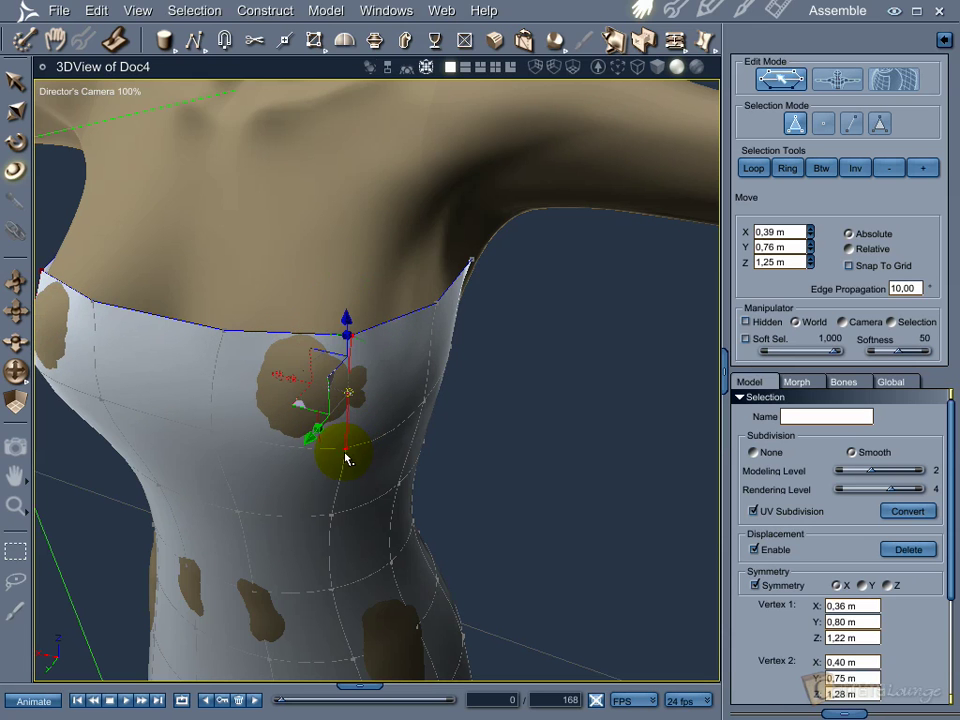
pyautogui.moveTo(408, 444); pyautogui.dragTo(298, 412, button='middle')
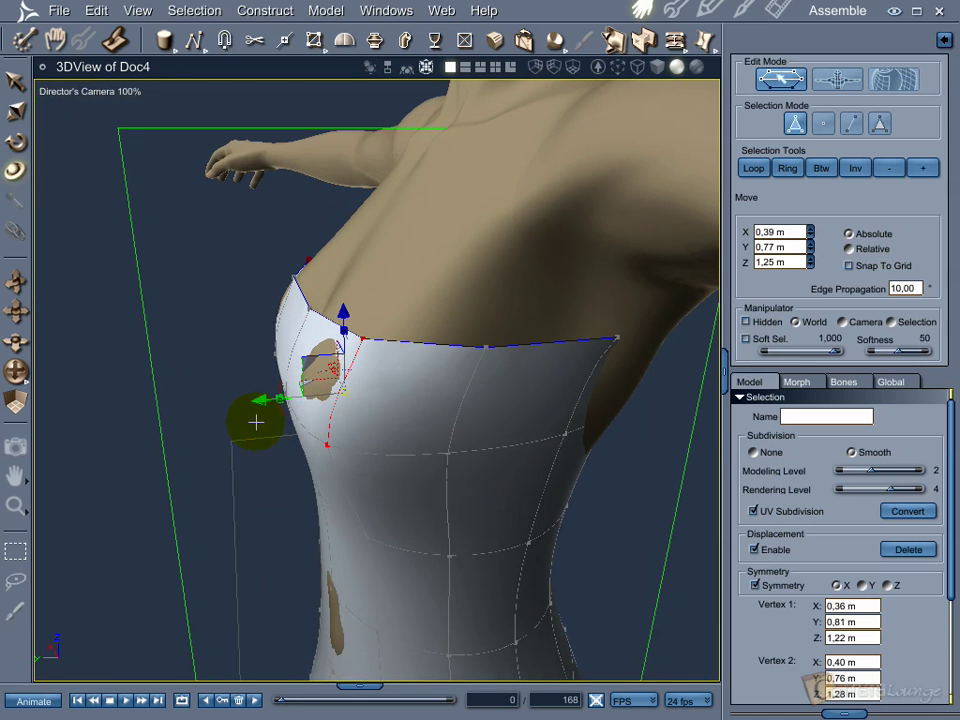
pyautogui.moveTo(279, 451)
pyautogui.mouseDown(button='middle')
pyautogui.moveTo(362, 454)
pyautogui.moveTo(252, 458)
pyautogui.moveTo(216, 420)
pyautogui.moveTo(287, 444)
pyautogui.moveTo(210, 516)
pyautogui.moveTo(307, 420)
pyautogui.moveTo(289, 401)
pyautogui.moveTo(313, 392)
pyautogui.mouseUp(button='middle')
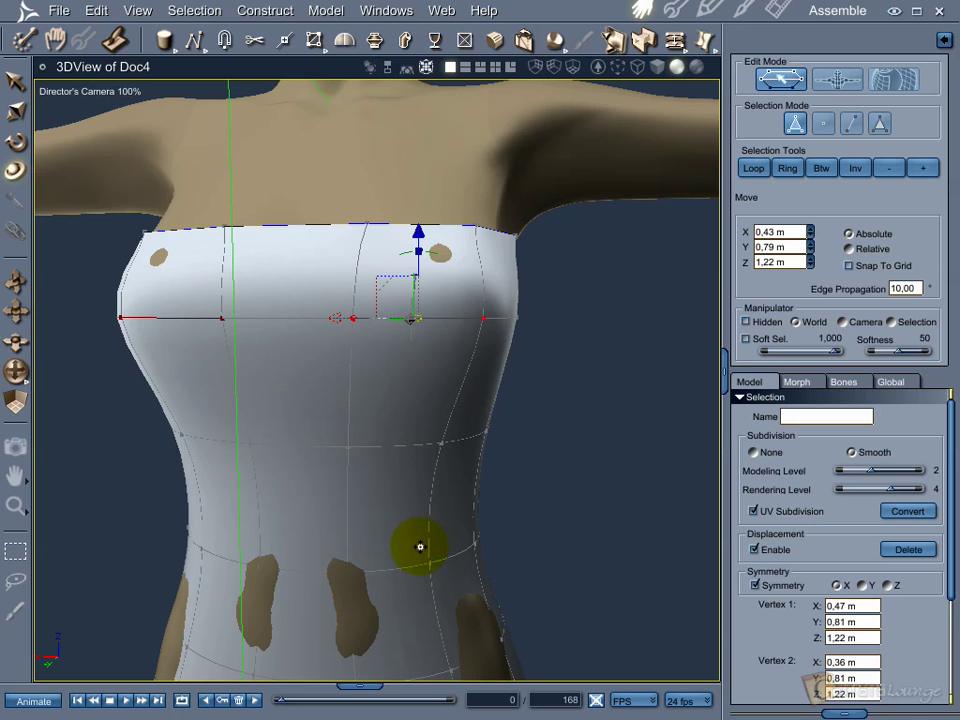
# Step: Select the front edge at the waist and pull it forward to about Y 0.76 m to cover the stomach
pyautogui.moveTo(453, 515); pyautogui.dragTo(332, 486, button='middle')
pyautogui.click(350, 398)
pyautogui.moveTo(298, 438); pyautogui.dragTo(300, 437)
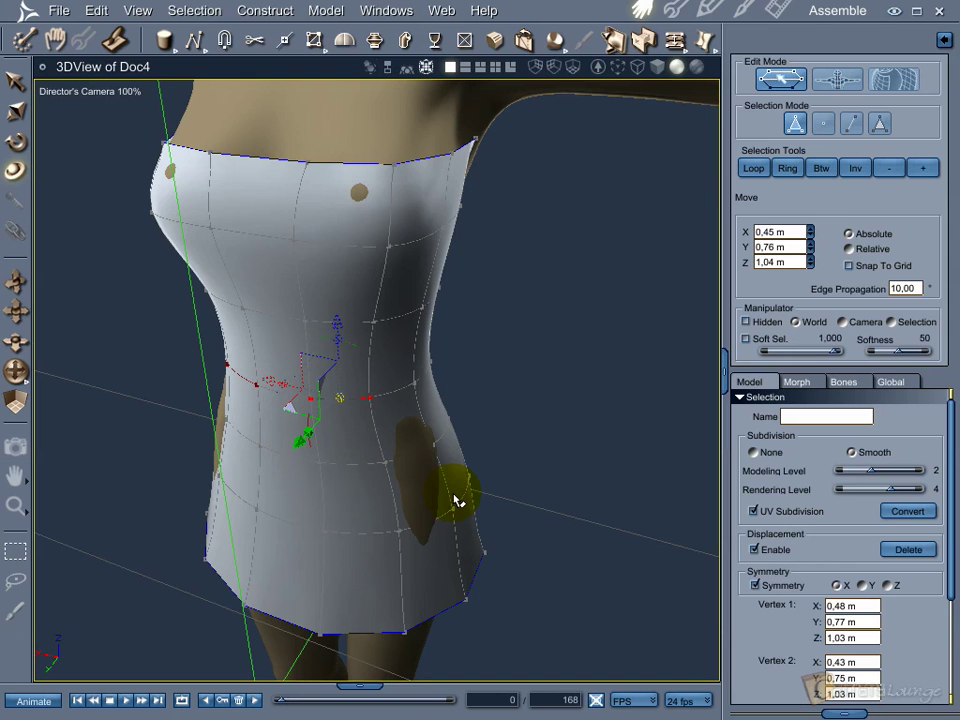
# Step: Pull the side-front edges outward to about X 0.39 m, Y 0.71 m below the waist and X 0.36 m, Y 0.72 m at the hip
pyautogui.click(417, 457)
pyautogui.moveTo(360, 466); pyautogui.dragTo(364, 463)
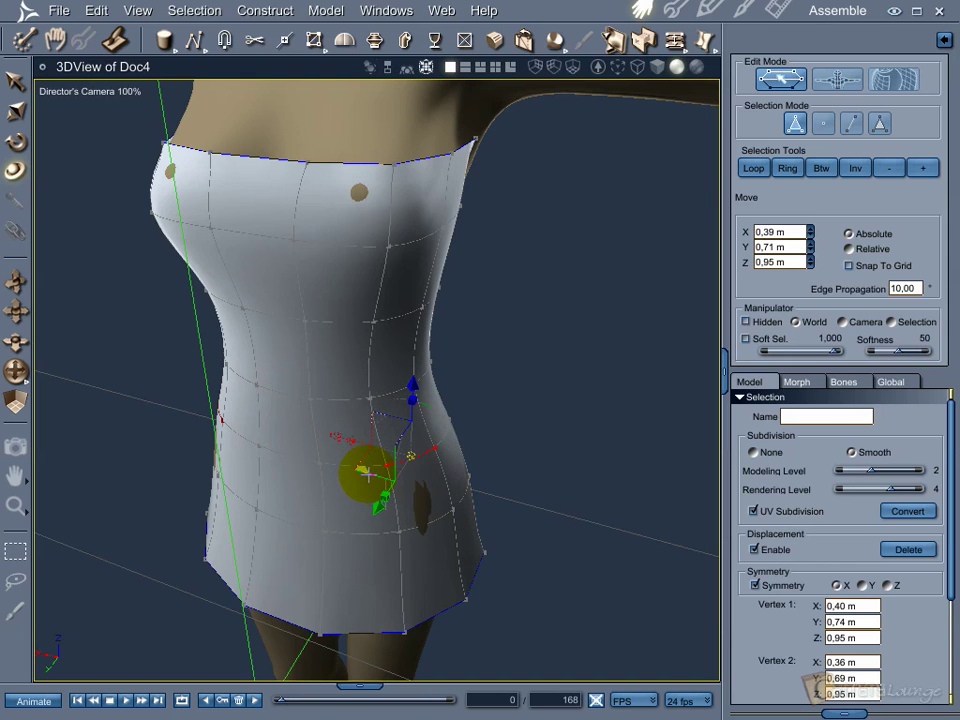
pyautogui.click(431, 527)
pyautogui.moveTo(377, 540); pyautogui.dragTo(524, 567)
# Step: Select the bust-loop vertex on the figure's back and pull it outward to about X 0.40 m, Y 0.57 m
pyautogui.moveTo(538, 566); pyautogui.dragTo(320, 524, button='middle')
pyautogui.moveTo(598, 544); pyautogui.dragTo(396, 376, button='middle')
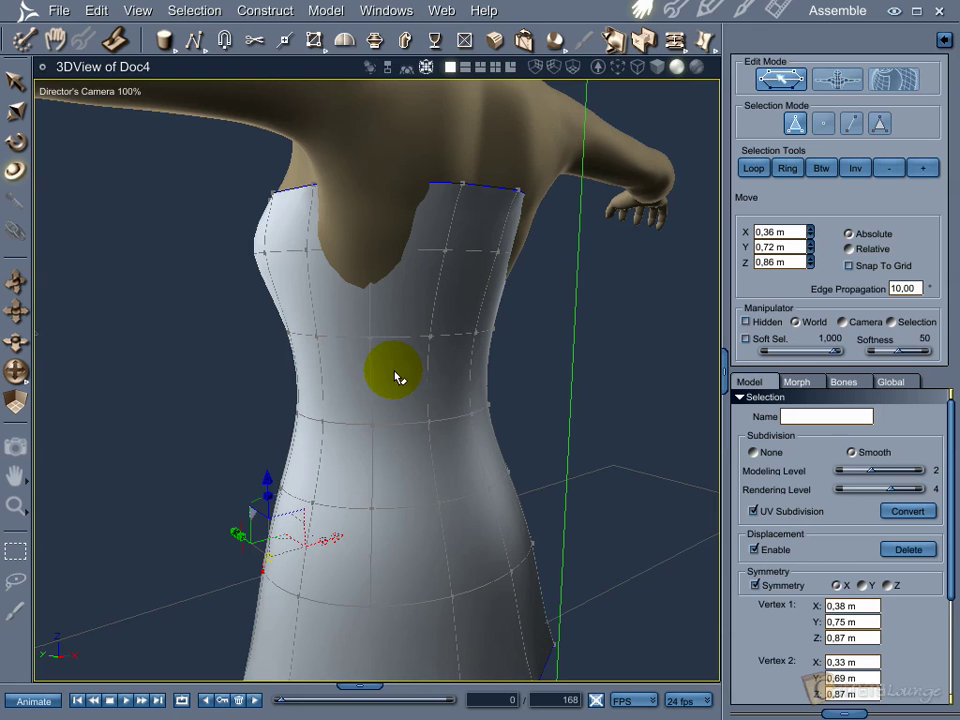
pyautogui.click(369, 251)
pyautogui.moveTo(369, 251); pyautogui.dragTo(398, 300, button='middle')
pyautogui.moveTo(387, 221); pyautogui.dragTo(384, 231)
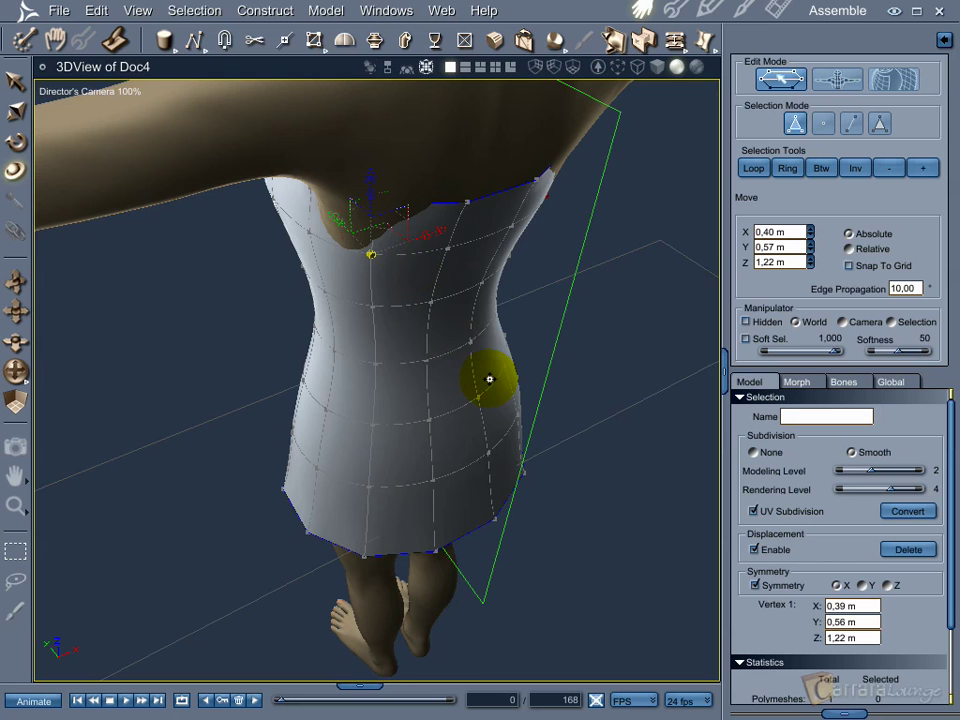
# Step: Select the top edge across the shoulder blade and pull it outward to cover the back
pyautogui.scroll(3, 490, 377)
pyautogui.moveTo(491, 377); pyautogui.dragTo(391, 359, button='middle')
pyautogui.click(391, 285)
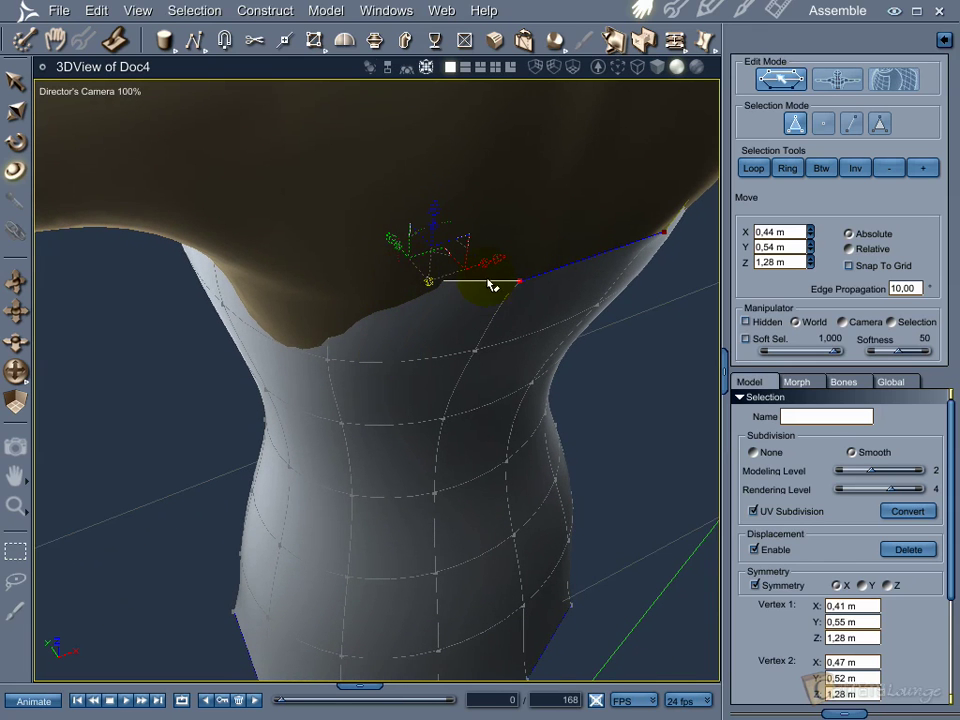
pyautogui.moveTo(488, 273)
pyautogui.mouseDown()
pyautogui.moveTo(475, 253)
pyautogui.moveTo(482, 262)
pyautogui.mouseUp()
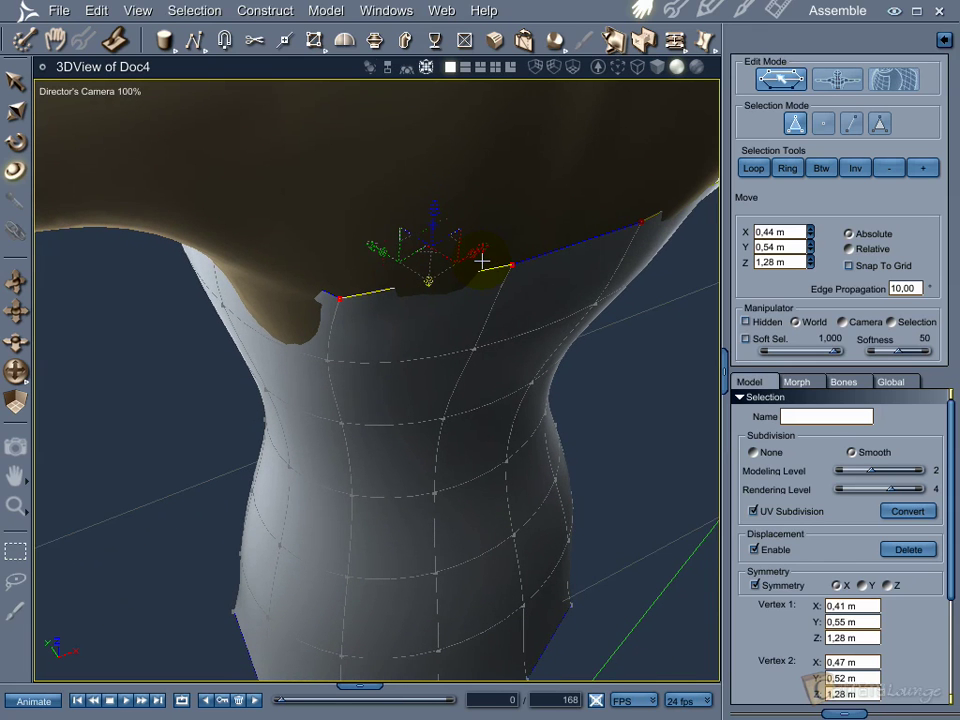
# Step: Pull the selected top edge across the shoulder blade back to about X 0.44 m, Y 0.53 m
pyautogui.moveTo(390, 236); pyautogui.dragTo(392, 239)
pyautogui.moveTo(373, 257); pyautogui.dragTo(298, 317, button='middle')
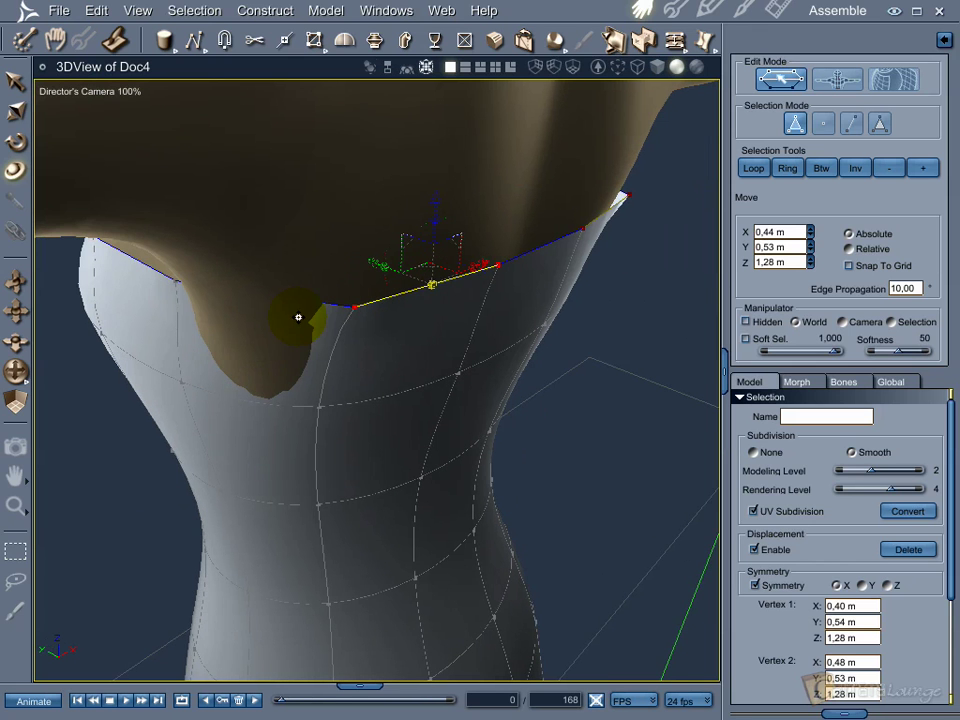
pyautogui.click(326, 308)
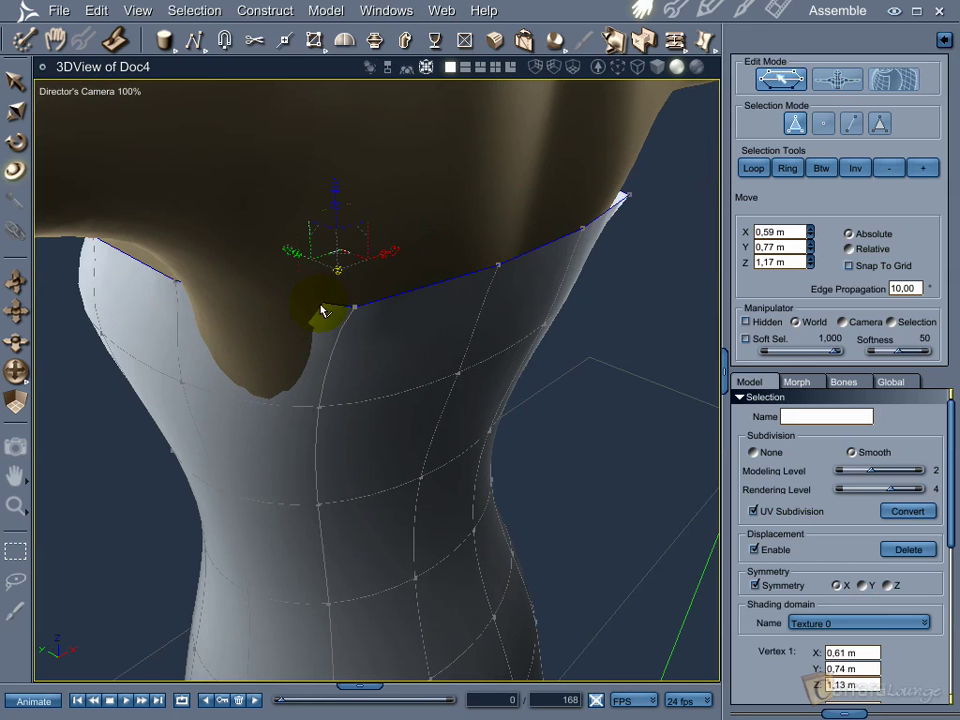
# Step: Select the top edge beside the shoulder blade, toward the armpit, and pull it out to about X 0.37 m, Y 0.57 m
pyautogui.moveTo(399, 277); pyautogui.dragTo(384, 293, button='middle')
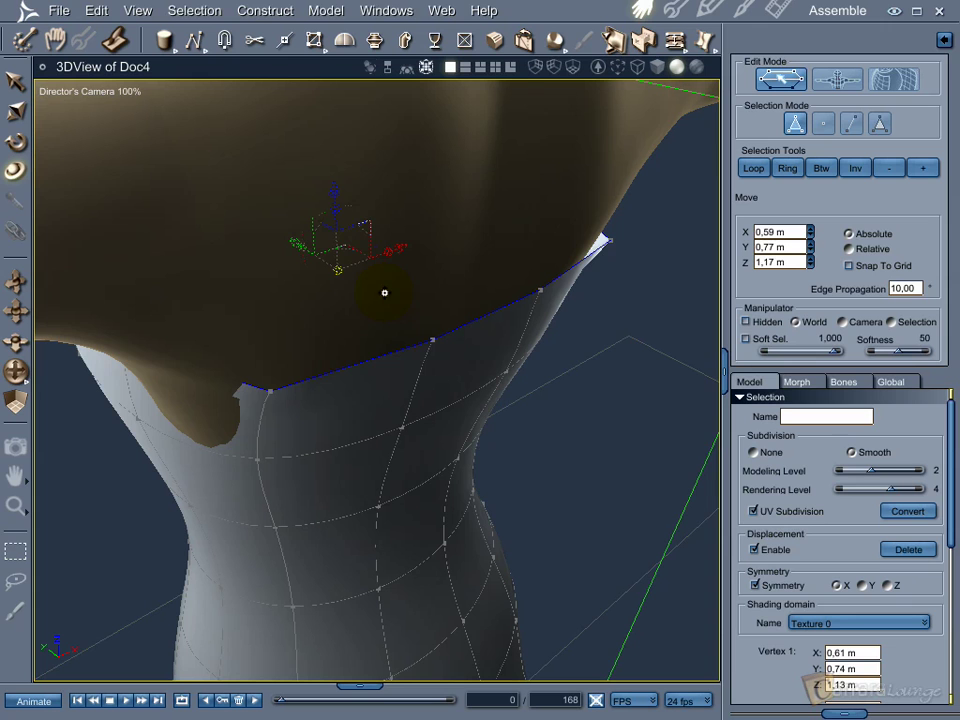
pyautogui.click(267, 392)
pyautogui.moveTo(264, 338); pyautogui.dragTo(243, 350)
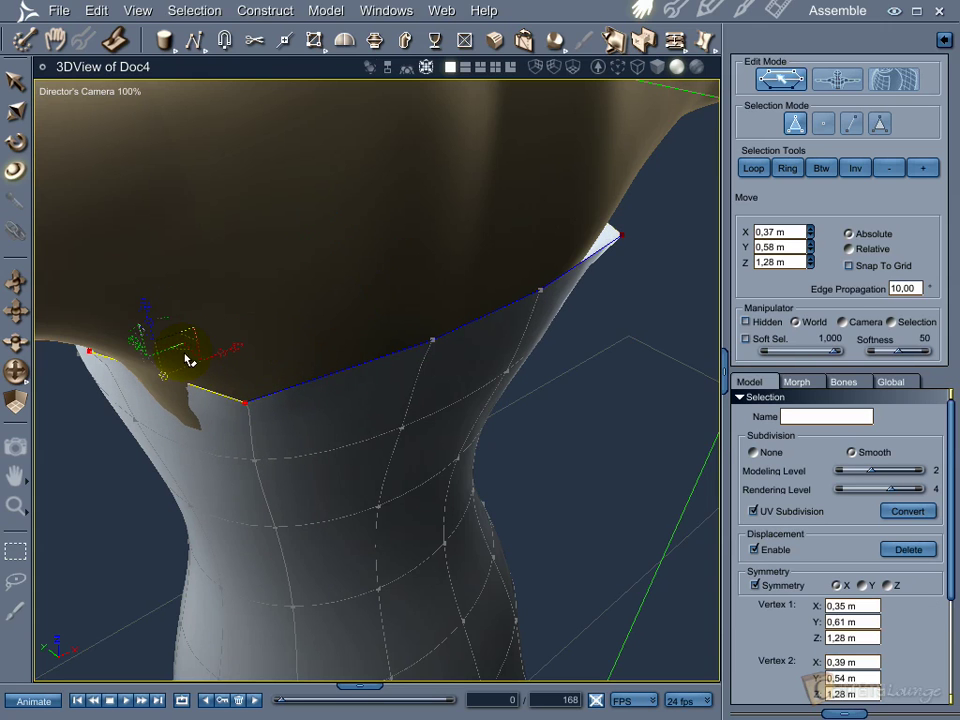
pyautogui.moveTo(185, 345); pyautogui.dragTo(189, 356)
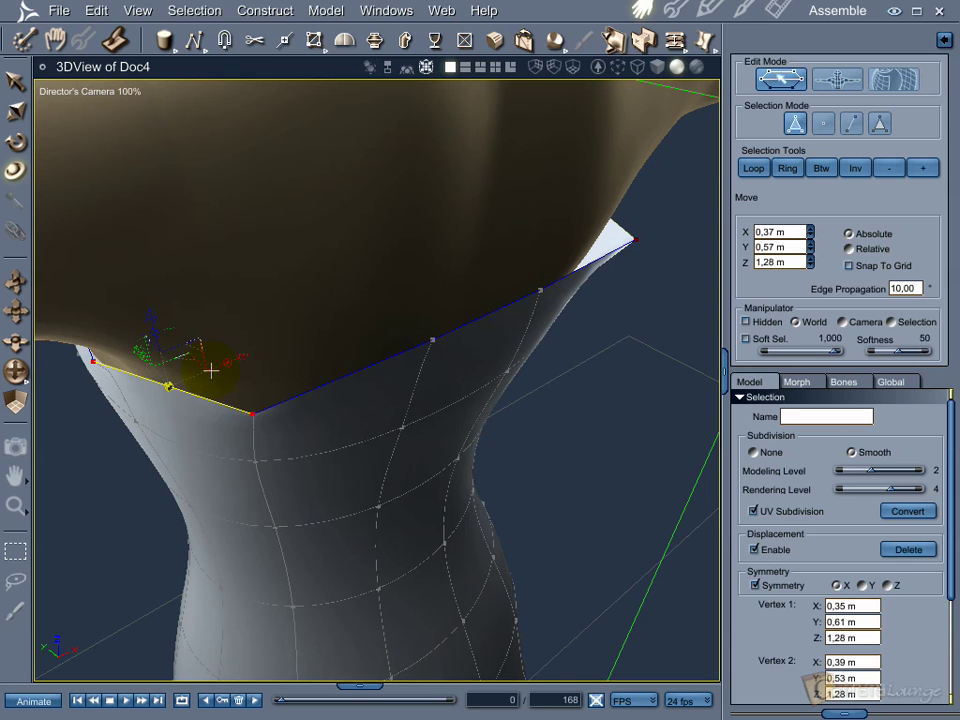
pyautogui.moveTo(398, 483); pyautogui.dragTo(489, 338, button='middle')
pyautogui.keyDown('alt'); pyautogui.moveTo(489, 338); pyautogui.dragTo(443, 343); pyautogui.keyUp('alt')
pyautogui.moveTo(443, 343)
pyautogui.mouseDown(button='middle')
pyautogui.moveTo(388, 345)
pyautogui.moveTo(453, 338)
pyautogui.mouseUp(button='middle')
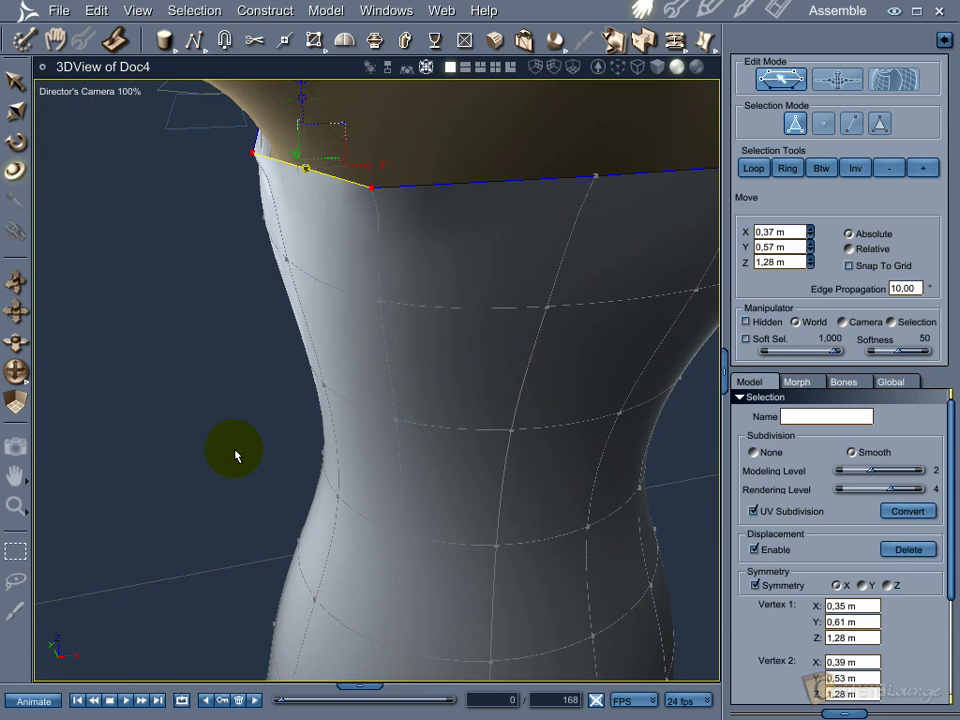
# Step: Select the whole dress mesh and smooth all of its edges, then clear the selection
pyautogui.click(183, 431)
pyautogui.click(465, 394)
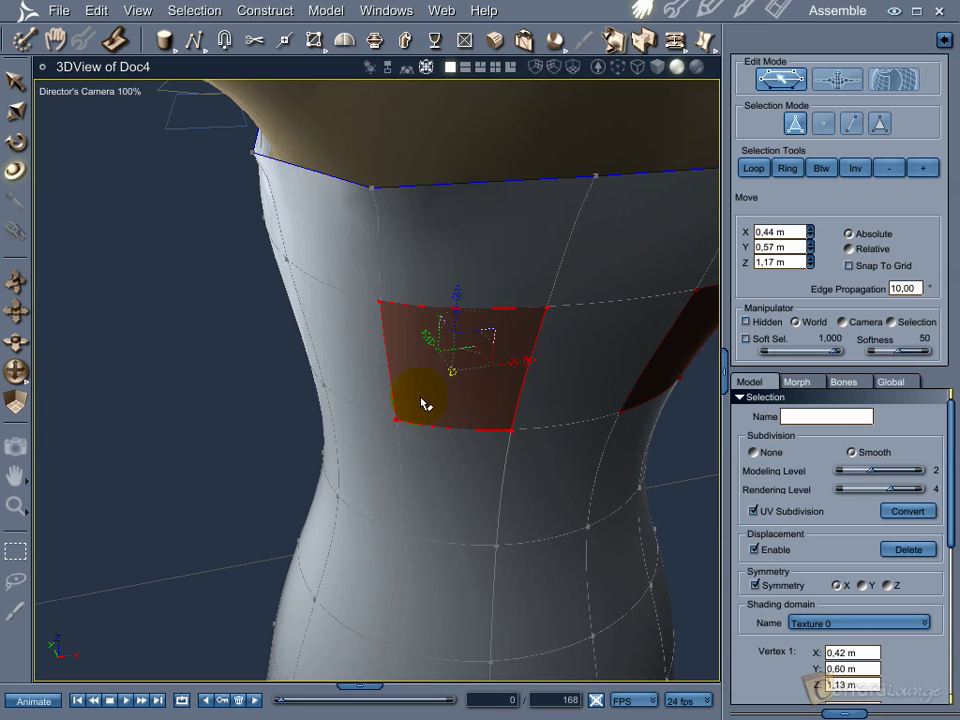
pyautogui.doubleClick(432, 398)
pyautogui.scroll(-1, 365, 400)
pyautogui.scroll(3, 363, 400)
pyautogui.moveTo(413, 166); pyautogui.dragTo(375, 328, button='middle')
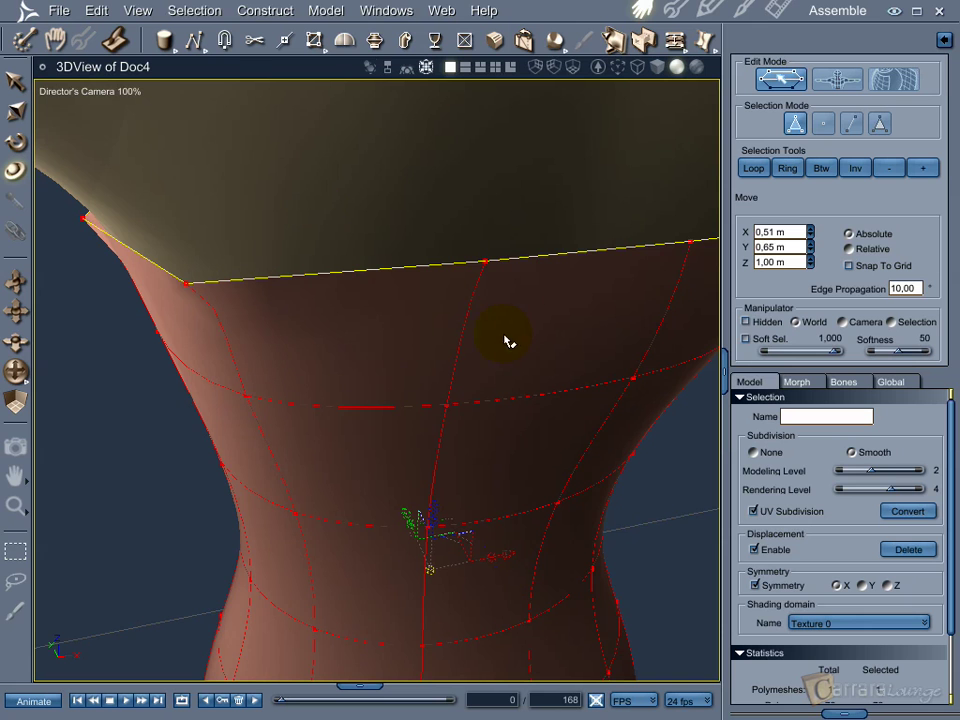
pyautogui.moveTo(408, 358); pyautogui.dragTo(431, 476, button='middle')
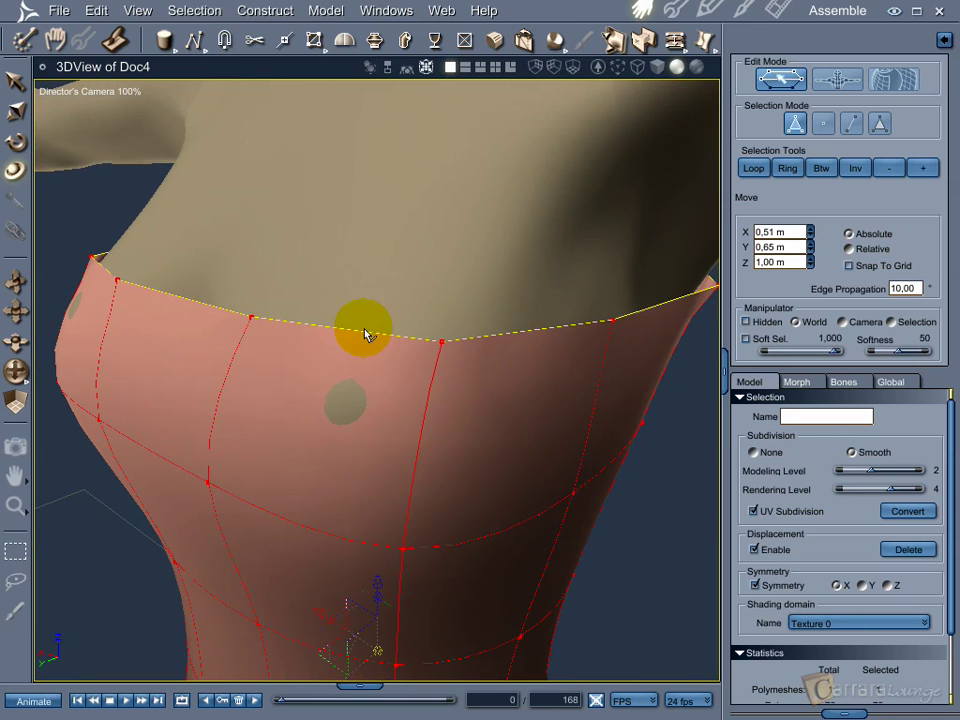
pyautogui.click(316, 14)
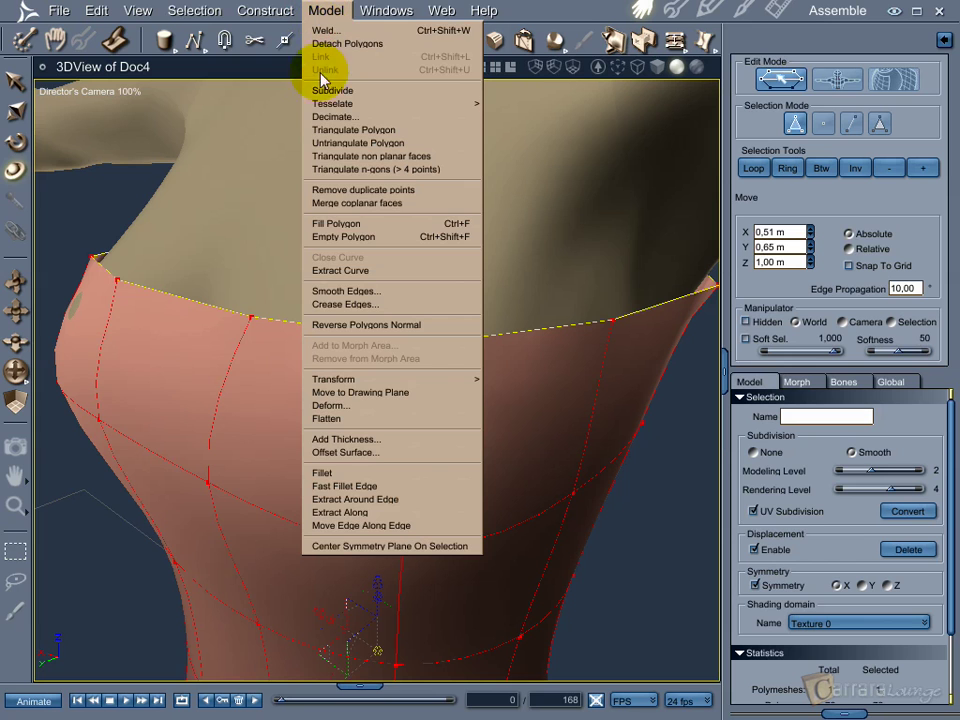
pyautogui.click(340, 290)
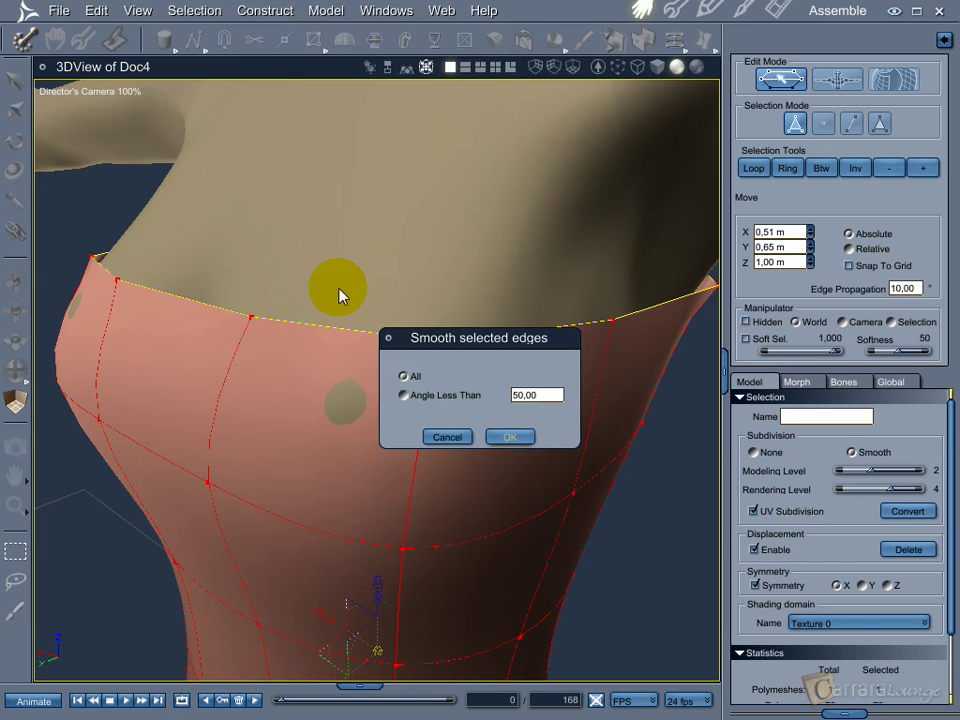
pyautogui.click(509, 436)
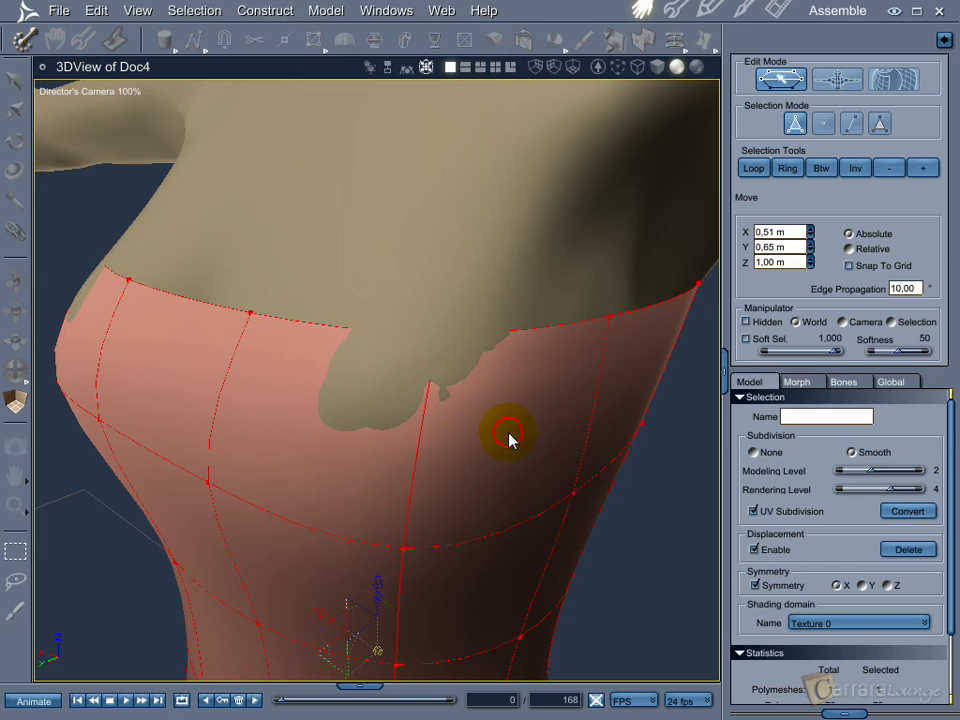
pyautogui.click(591, 434)
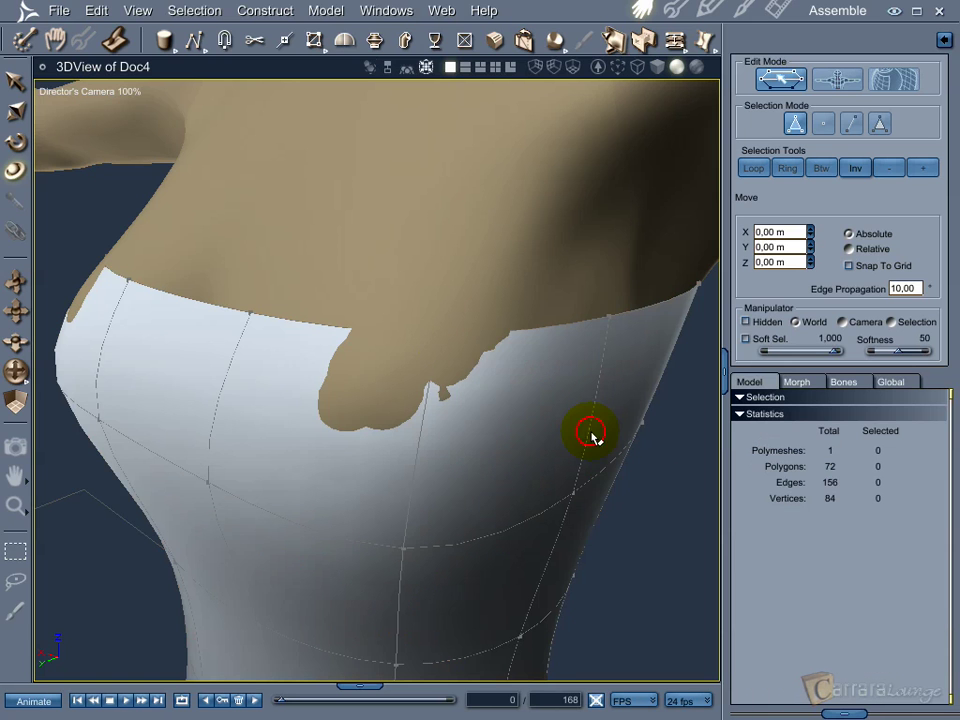
# Step: Select the top-edge vertex above the bust and pull it to about X 0.39 m, Y 0.76 m to cover the skin
pyautogui.click(438, 334)
pyautogui.keyDown('alt'); pyautogui.moveTo(420, 380); pyautogui.dragTo(431, 411); pyautogui.keyUp('alt')
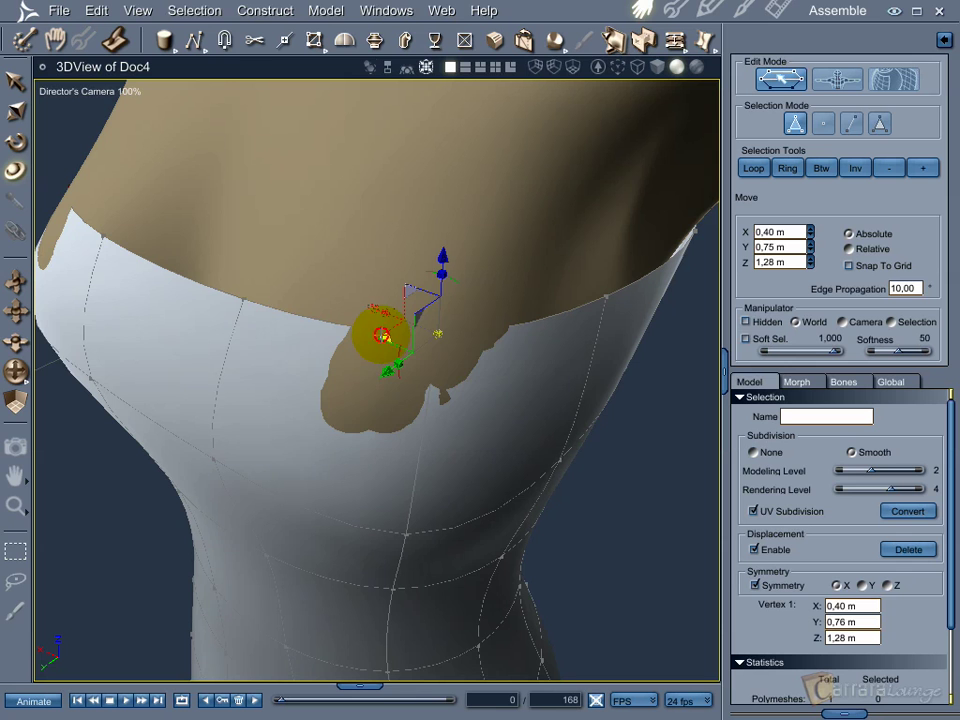
pyautogui.moveTo(385, 336); pyautogui.dragTo(385, 343)
pyautogui.keyDown('alt'); pyautogui.moveTo(476, 471); pyautogui.dragTo(457, 340); pyautogui.keyUp('alt')
pyautogui.scroll(-5, 457, 349)
# Step: Select the top-edge vertex beneath the arm and pull it outward over the skin showing through
pyautogui.keyDown('alt'); pyautogui.moveTo(512, 405); pyautogui.dragTo(334, 352); pyautogui.keyUp('alt')
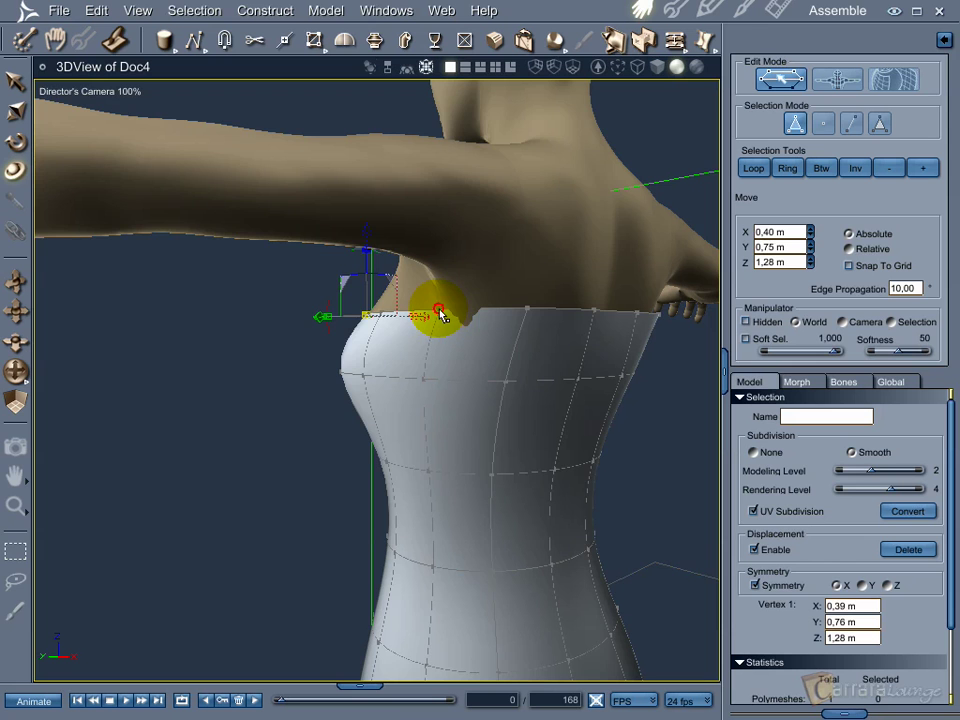
pyautogui.click(443, 316)
pyautogui.moveTo(456, 343); pyautogui.dragTo(510, 298, button='middle')
pyautogui.moveTo(505, 289); pyautogui.dragTo(499, 293)
pyautogui.moveTo(499, 293); pyautogui.dragTo(487, 431, button='middle')
pyautogui.scroll(-3, 405, 406)
pyautogui.moveTo(413, 484); pyautogui.dragTo(414, 272, button='middle')
# Step: Select the top-edge vertex at the front of the armpit and move it inward along X toward the body
pyautogui.click(435, 351)
pyautogui.moveTo(434, 350); pyautogui.dragTo(452, 527, button='middle')
pyautogui.scroll(3, 488, 470)
pyautogui.moveTo(506, 463); pyautogui.dragTo(606, 450, button='middle')
pyautogui.click(598, 462)
pyautogui.click(548, 360)
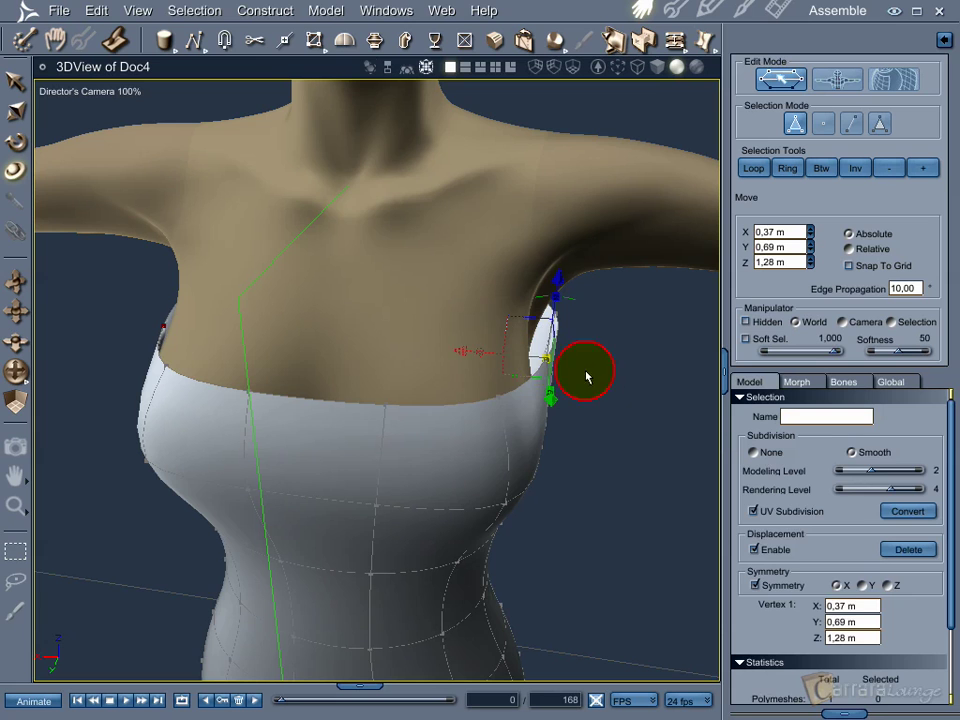
pyautogui.moveTo(463, 350); pyautogui.dragTo(428, 418)
# Step: Select the top edge above the bust and extrude it upward to about Z 1.33 m using the second Dynamic Extrusion mode
pyautogui.click(429, 410)
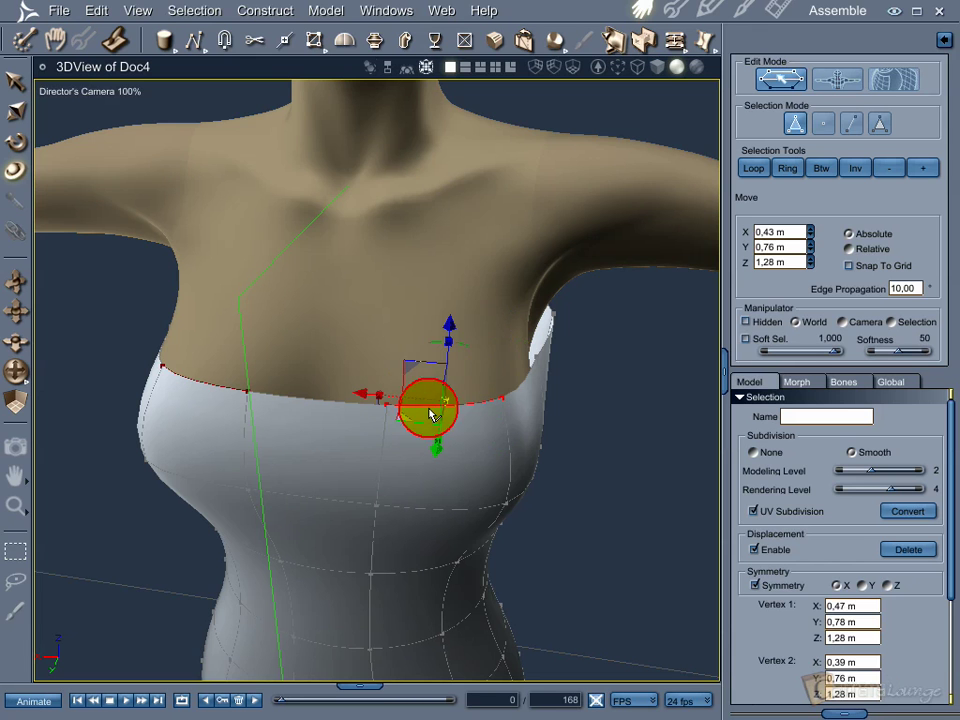
pyautogui.moveTo(560, 456); pyautogui.dragTo(523, 471, button='middle')
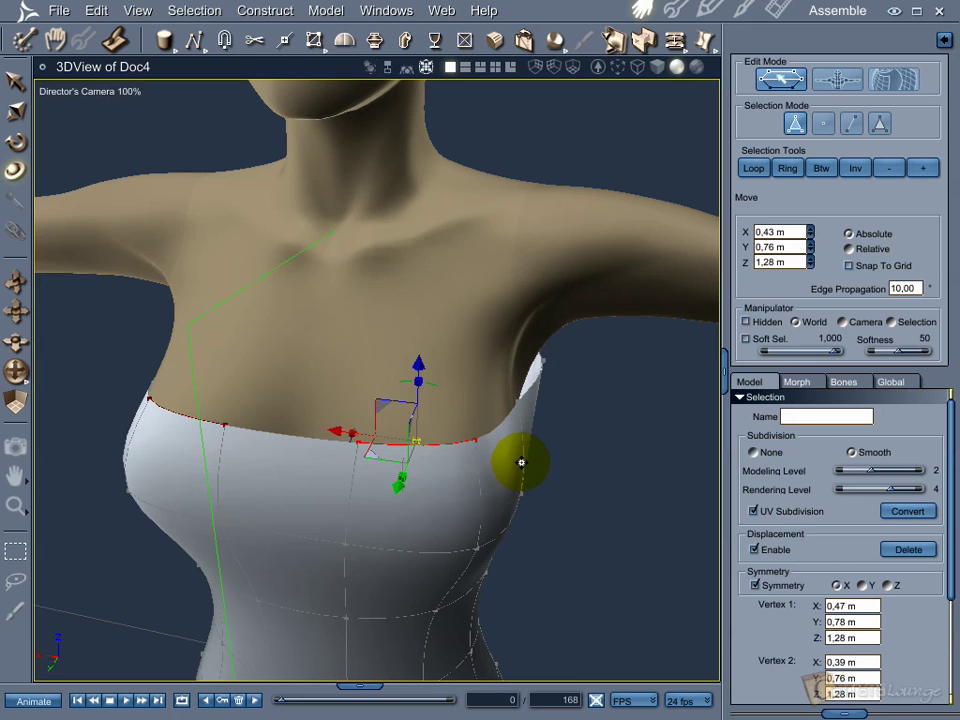
pyautogui.scroll(4, 519, 476)
pyautogui.scroll(-3, 521, 472)
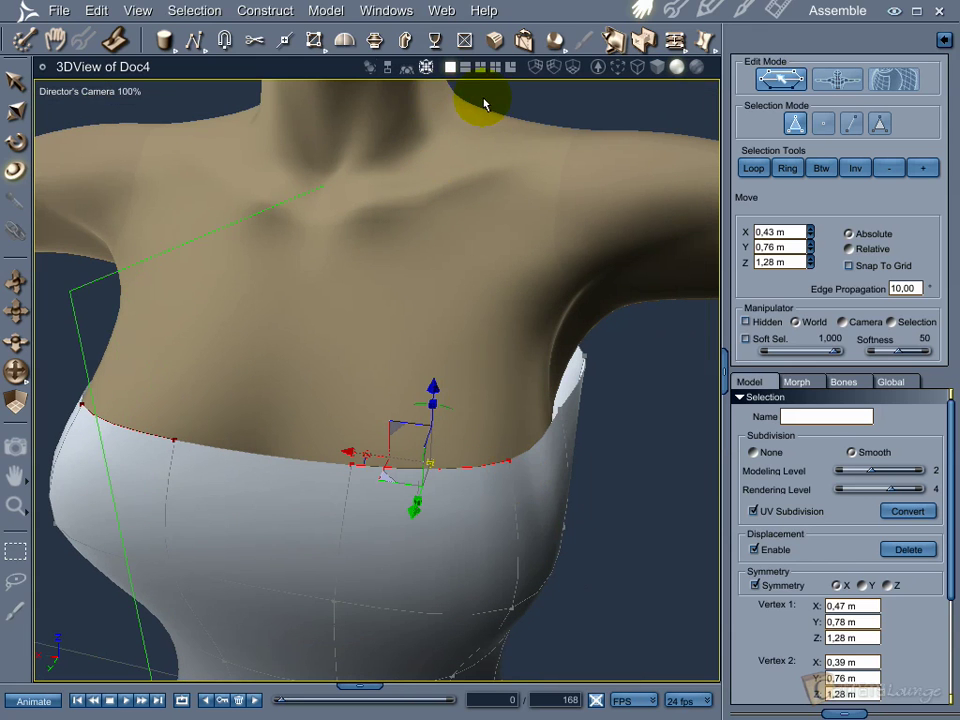
pyautogui.click(375, 42)
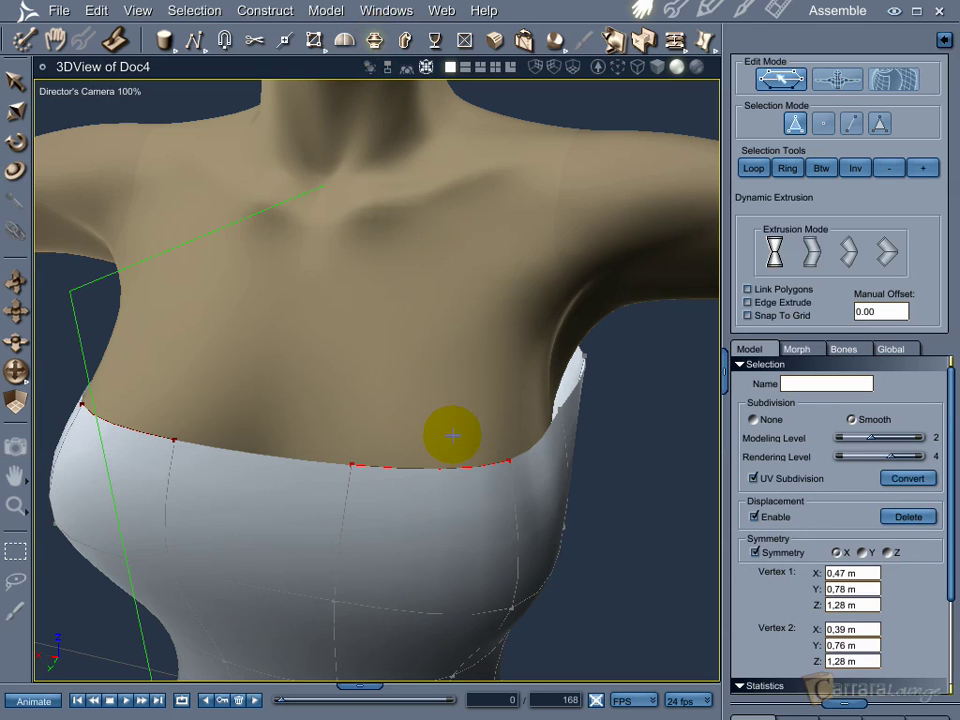
pyautogui.click(811, 258)
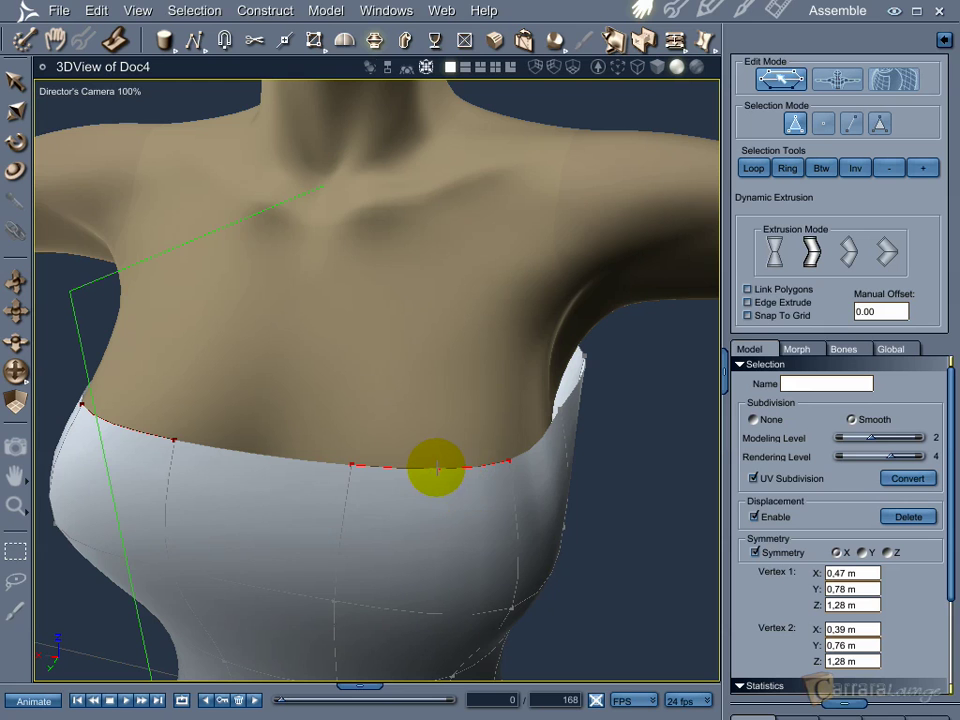
pyautogui.moveTo(434, 467)
pyautogui.mouseDown()
pyautogui.moveTo(437, 392)
pyautogui.moveTo(465, 320)
pyautogui.mouseUp()
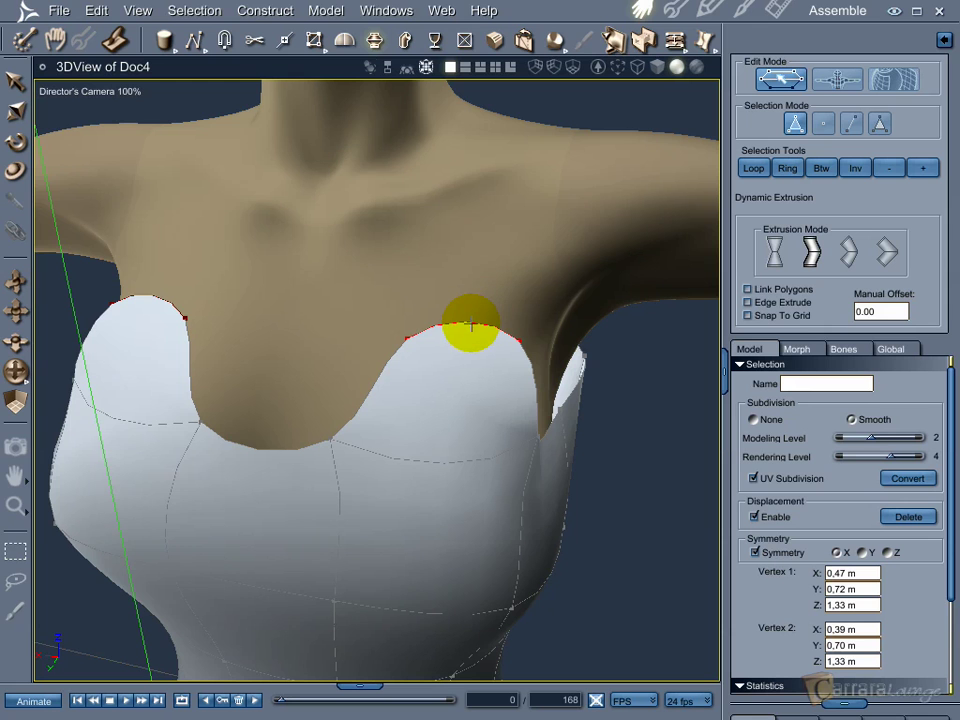
# Step: Extrude the strap edge up the chest and onto the top of the shoulder, to about Y 0.58 m, Z 1.43 m
pyautogui.moveTo(468, 321); pyautogui.dragTo(487, 140)
pyautogui.moveTo(508, 390); pyautogui.dragTo(449, 545, button='middle')
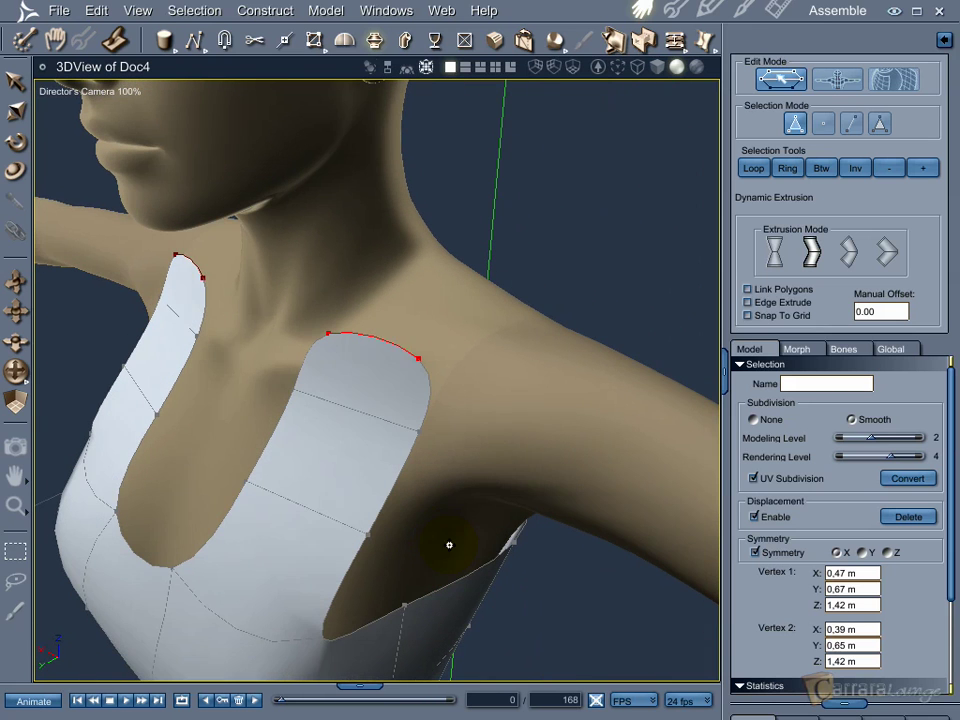
pyautogui.click(384, 352)
pyautogui.moveTo(386, 342); pyautogui.dragTo(470, 262)
# Step: Extrude the strap over the shoulder and down the back in several segments to about Y 0.52 m, Z 1.30 m
pyautogui.moveTo(521, 336); pyautogui.dragTo(381, 336, button='middle')
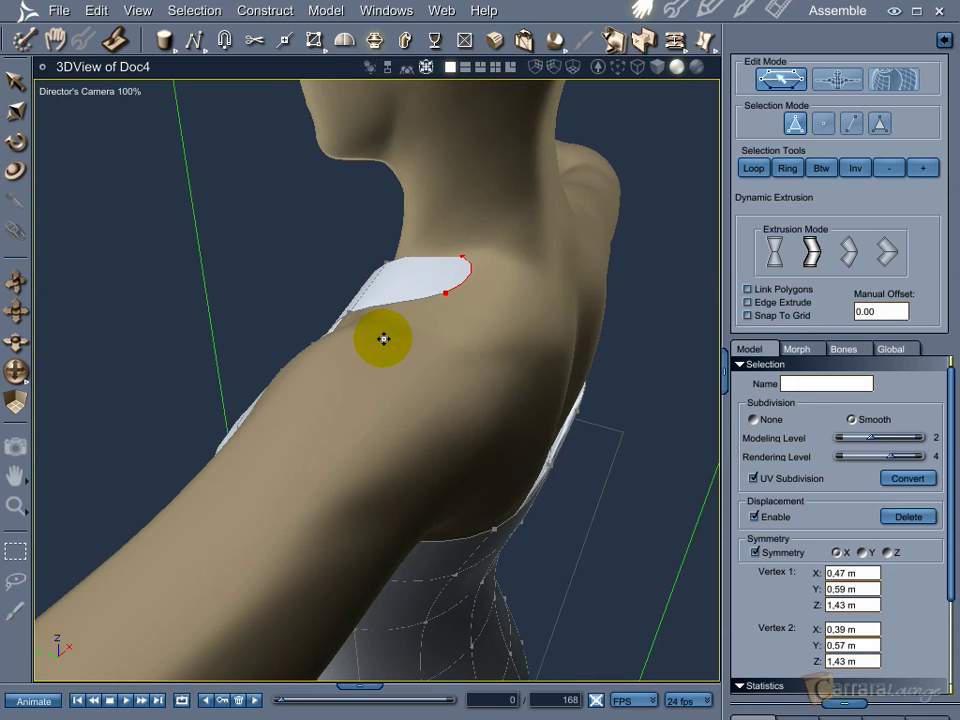
pyautogui.moveTo(466, 277); pyautogui.dragTo(551, 355)
pyautogui.moveTo(551, 355); pyautogui.dragTo(420, 388, button='middle')
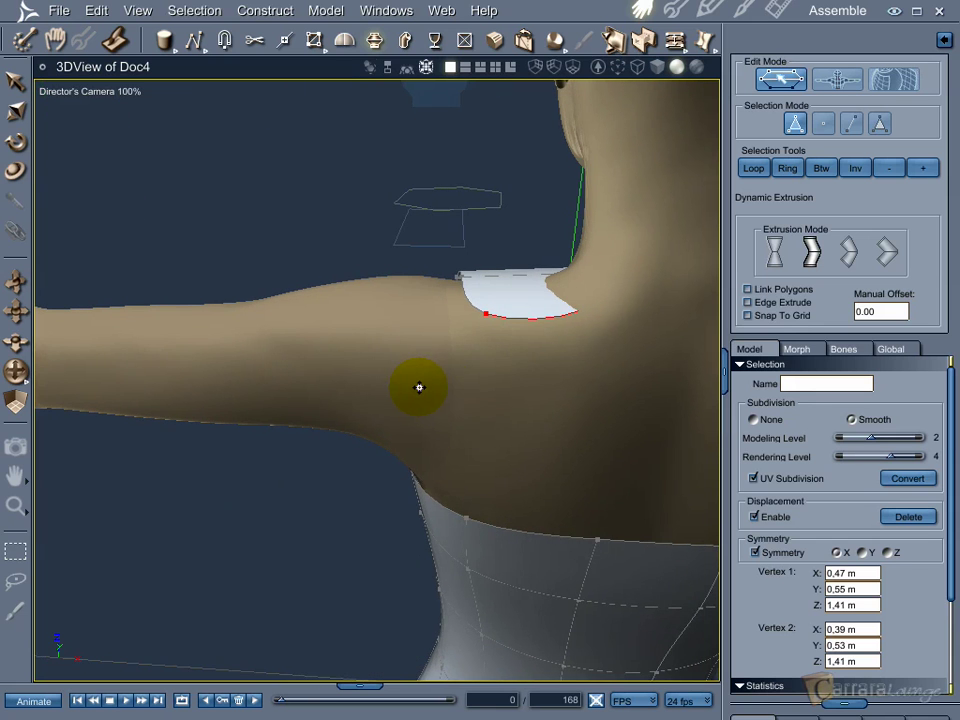
pyautogui.moveTo(531, 316); pyautogui.dragTo(536, 430)
pyautogui.moveTo(602, 512); pyautogui.dragTo(459, 387, button='middle')
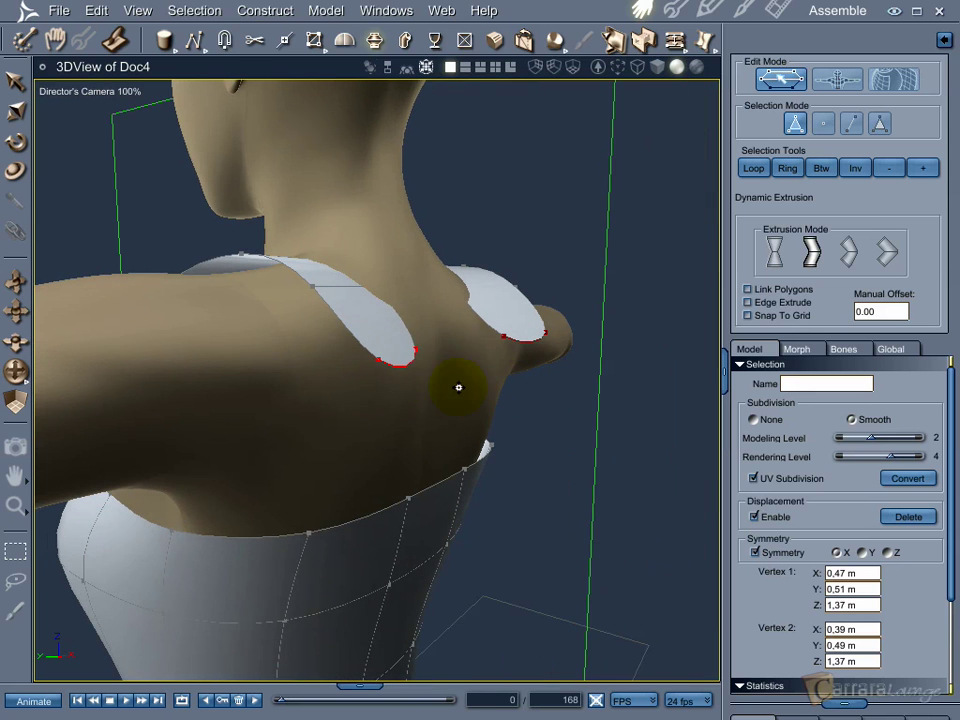
pyautogui.moveTo(398, 367); pyautogui.dragTo(390, 499)
pyautogui.moveTo(390, 499); pyautogui.dragTo(371, 534, button='middle')
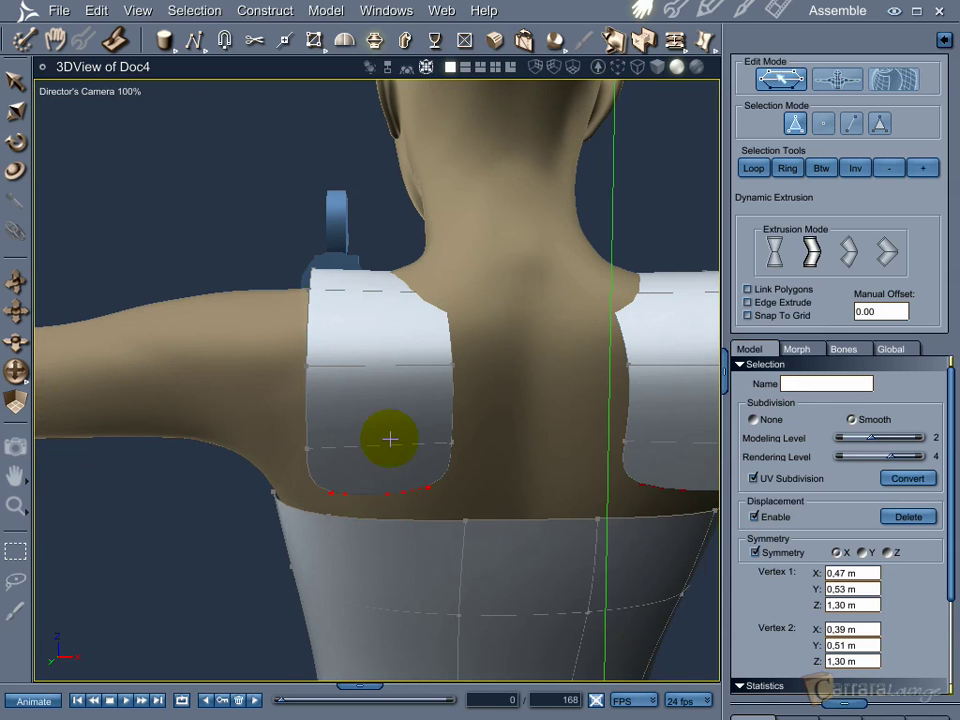
# Step: Select the strap's end edge together with the dress's top back edge below it and bridge them
pyautogui.click(15, 82)
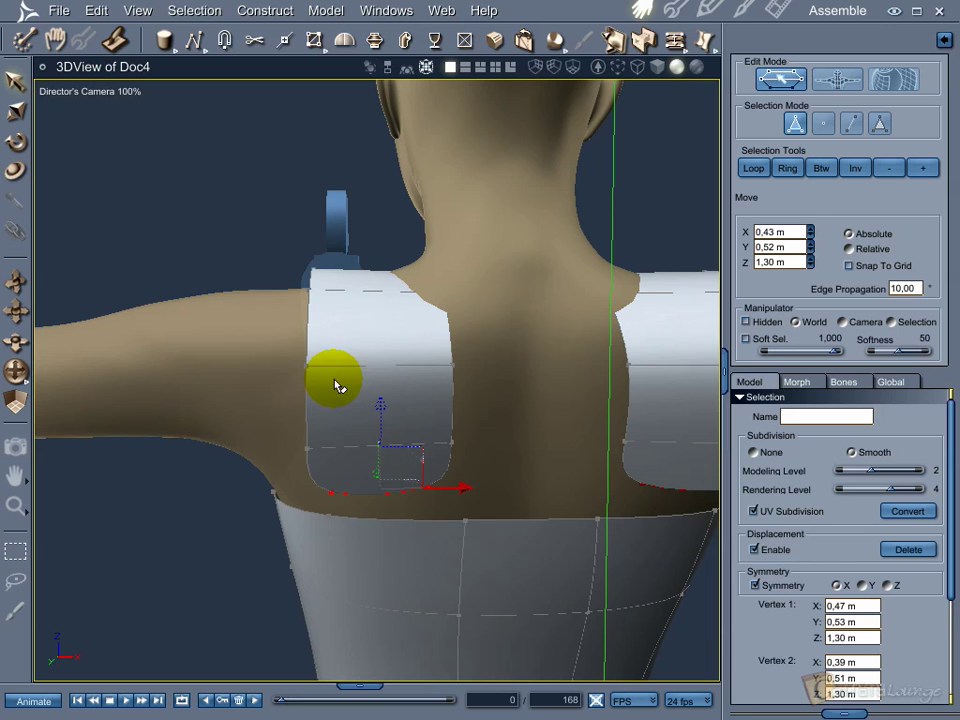
pyautogui.keyDown('shift'); pyautogui.click(422, 519); pyautogui.keyUp('shift')
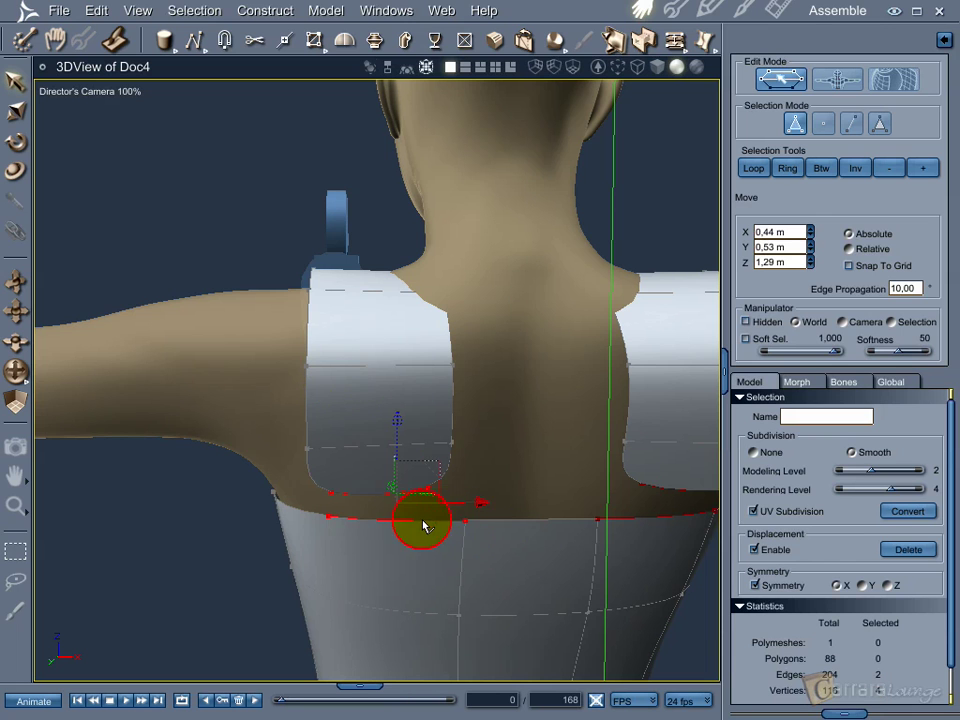
pyautogui.click(645, 42)
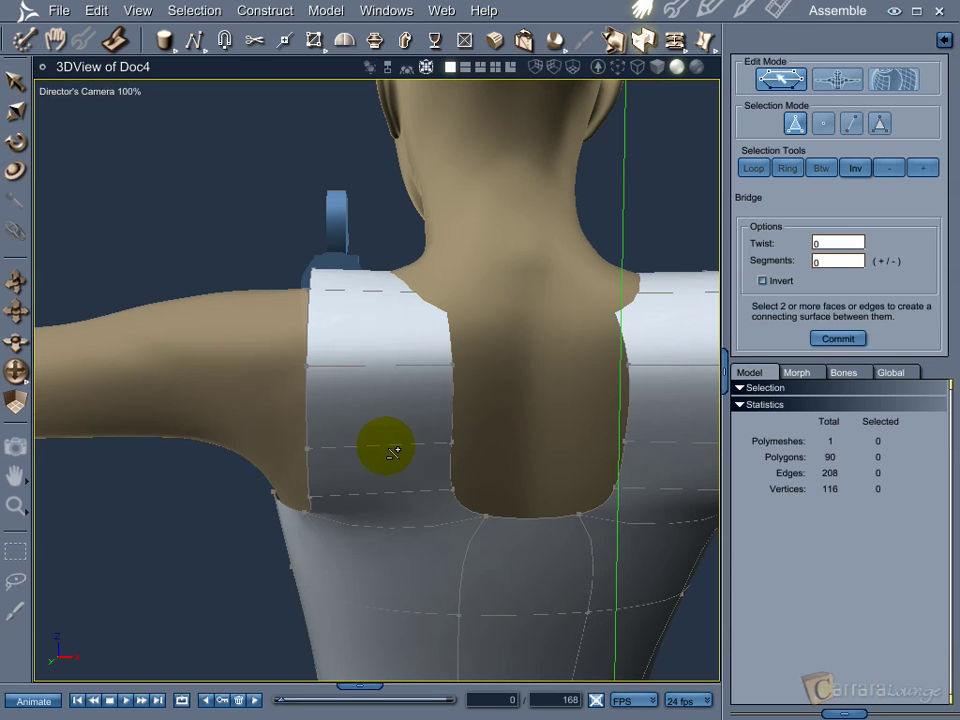
pyautogui.moveTo(339, 467); pyautogui.dragTo(286, 450, button='middle')
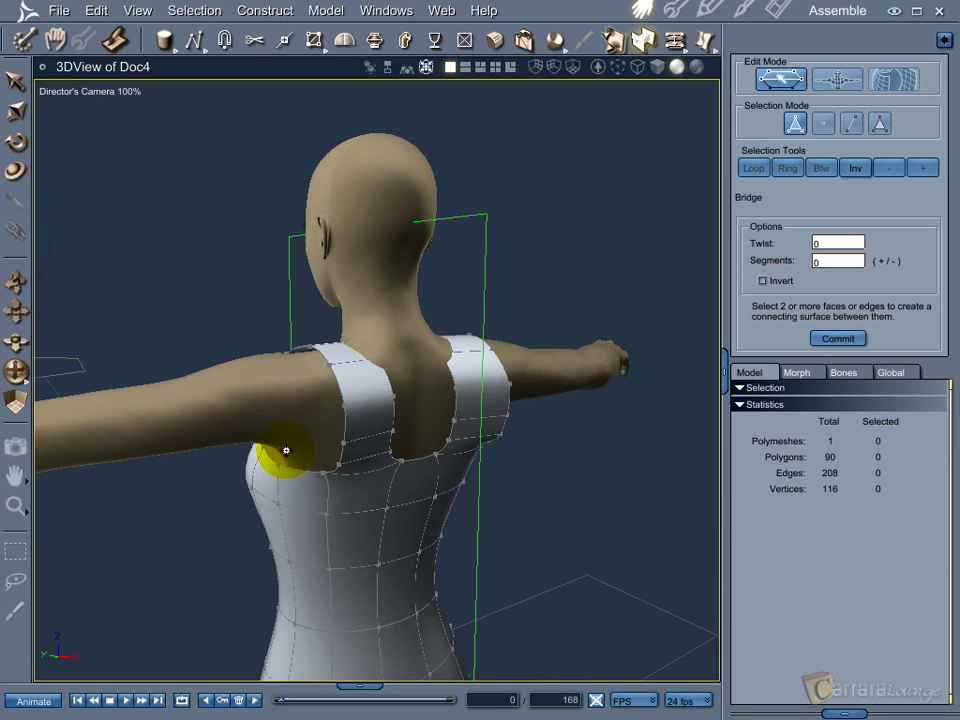
pyautogui.press('Escape')
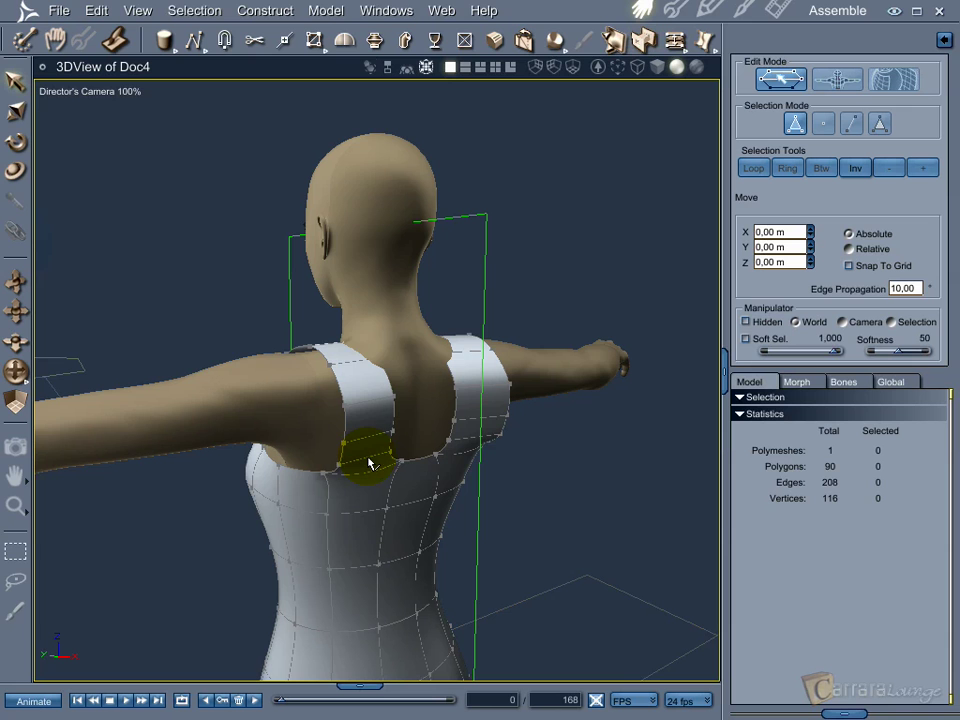
# Step: Narrow the two upper back strap edges, at Z 1.41 m and Z 1.37 m, reducing the lower one to X 0.40–0.45 m
pyautogui.moveTo(388, 422); pyautogui.dragTo(393, 447, button='middle')
pyautogui.click(393, 447)
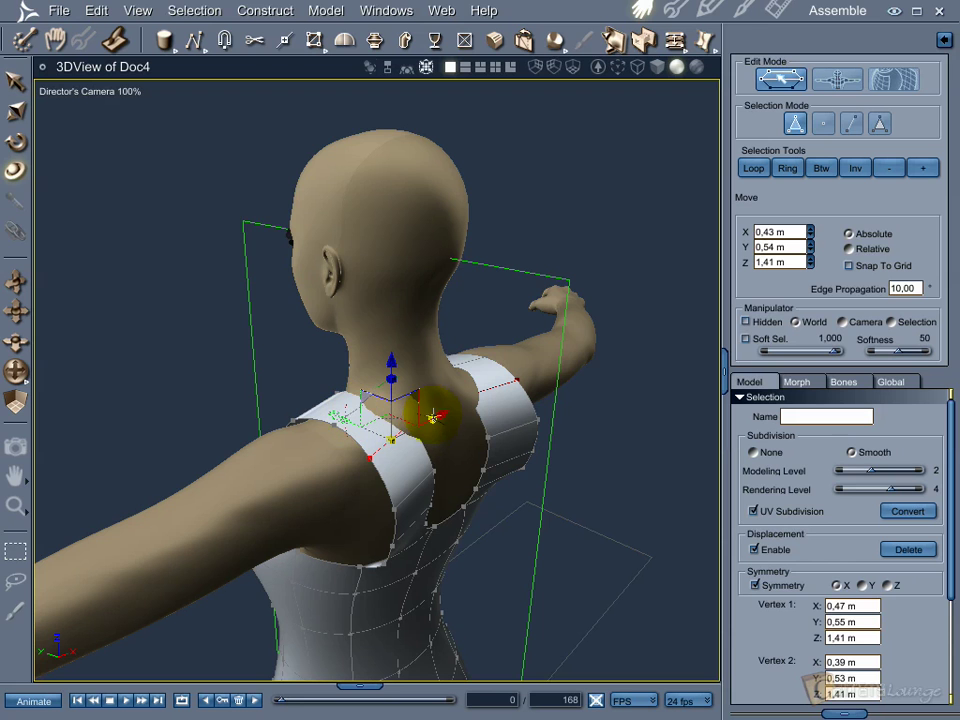
pyautogui.moveTo(432, 418); pyautogui.dragTo(424, 491)
pyautogui.moveTo(465, 512); pyautogui.dragTo(340, 448, button='middle')
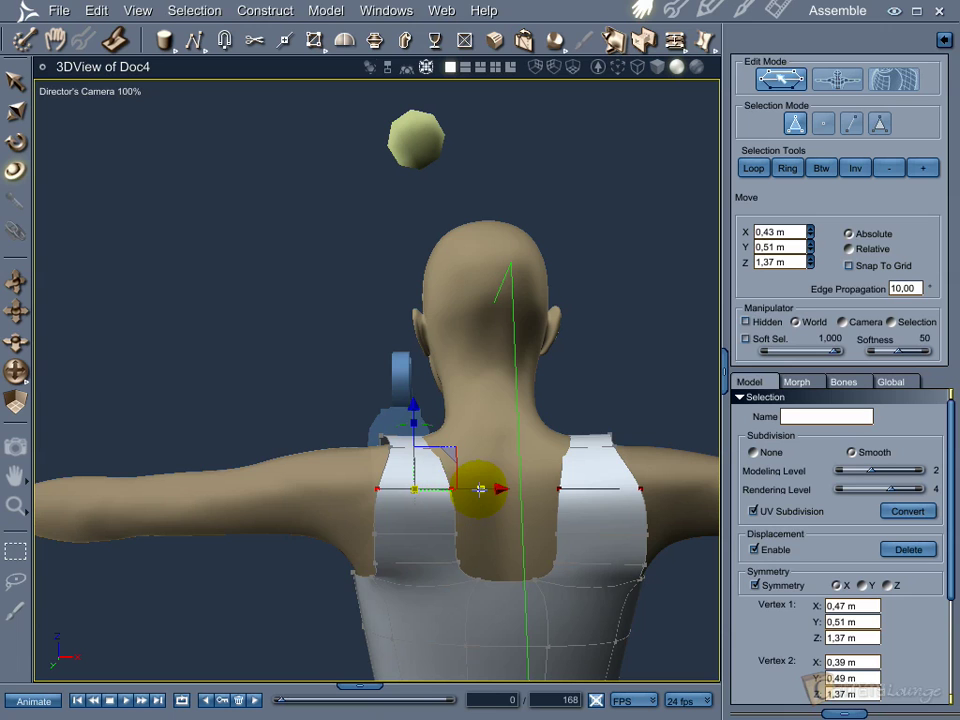
pyautogui.moveTo(479, 489); pyautogui.dragTo(477, 533)
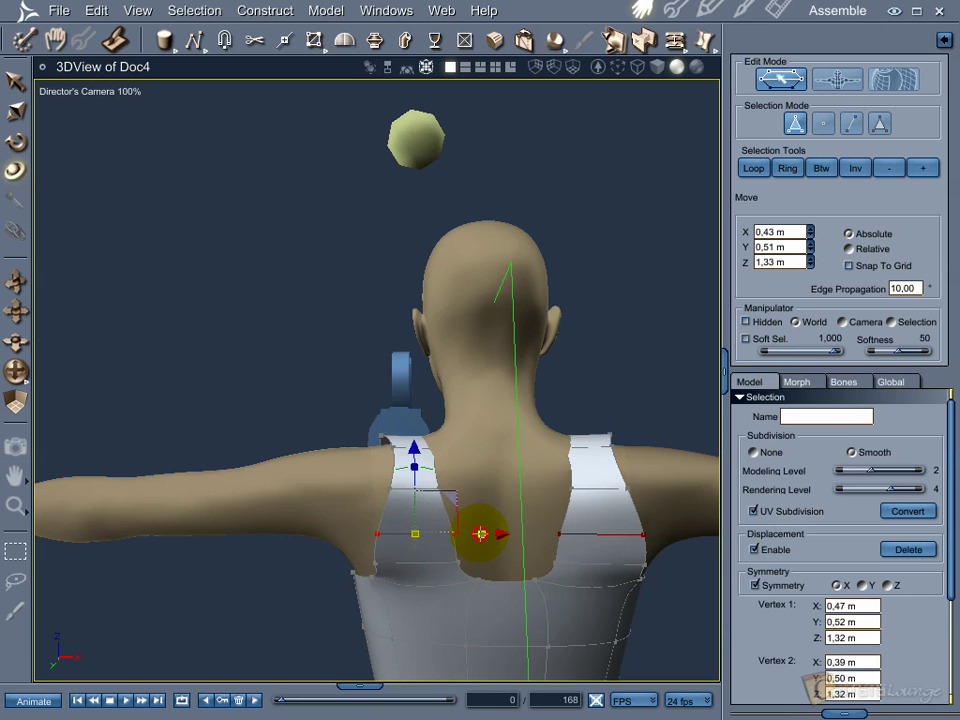
# Step: Narrow the strap edge at Z 1.33 m to X 0.40–0.45 m, then move it and the Z 1.30 m edge closer to the back
pyautogui.moveTo(394, 581); pyautogui.dragTo(340, 581, button='middle')
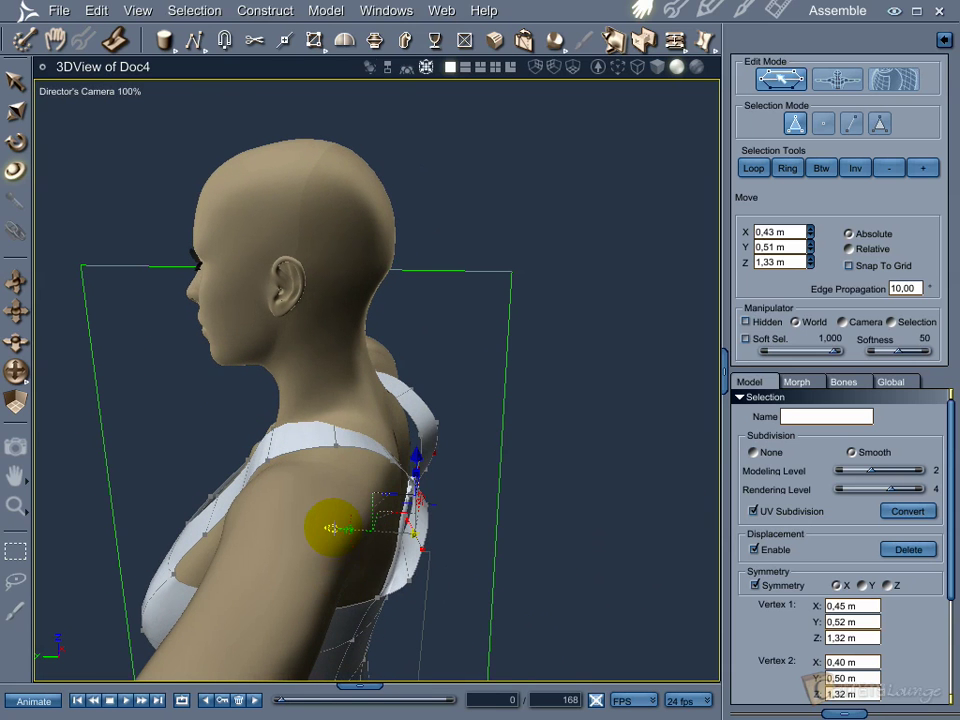
pyautogui.moveTo(330, 527); pyautogui.dragTo(319, 527)
pyautogui.moveTo(497, 574); pyautogui.dragTo(457, 547, button='middle')
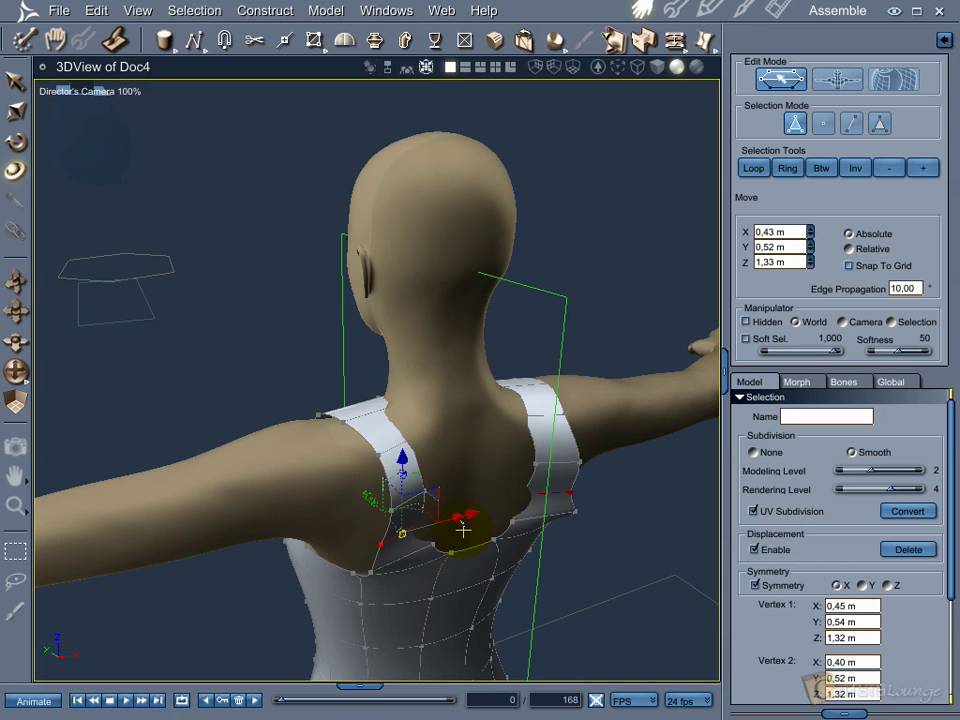
pyautogui.moveTo(440, 576); pyautogui.dragTo(513, 560, button='middle')
pyautogui.moveTo(493, 565); pyautogui.dragTo(515, 567)
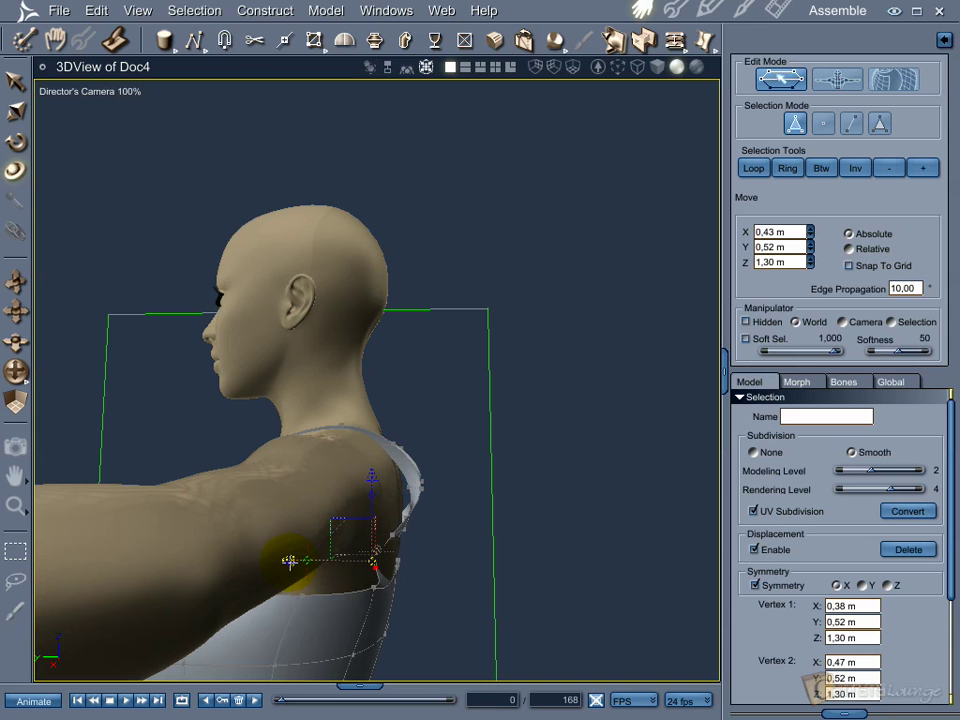
pyautogui.moveTo(309, 560); pyautogui.dragTo(381, 627)
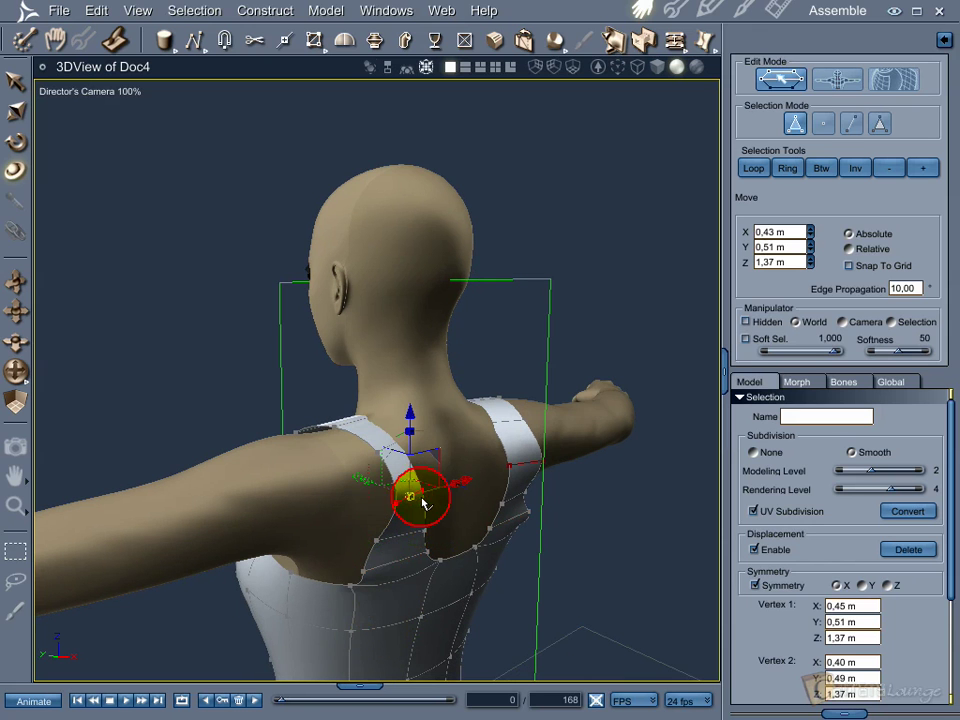
# Step: Rotate the back strap edge at Z 1.37 m to follow the shoulder blade and move it to X 0.42 m, Y 0.53 m
pyautogui.moveTo(465, 487); pyautogui.dragTo(473, 499)
pyautogui.moveTo(416, 550); pyautogui.dragTo(514, 555)
pyautogui.moveTo(340, 504); pyautogui.dragTo(294, 498)
pyautogui.moveTo(437, 540); pyautogui.dragTo(361, 576)
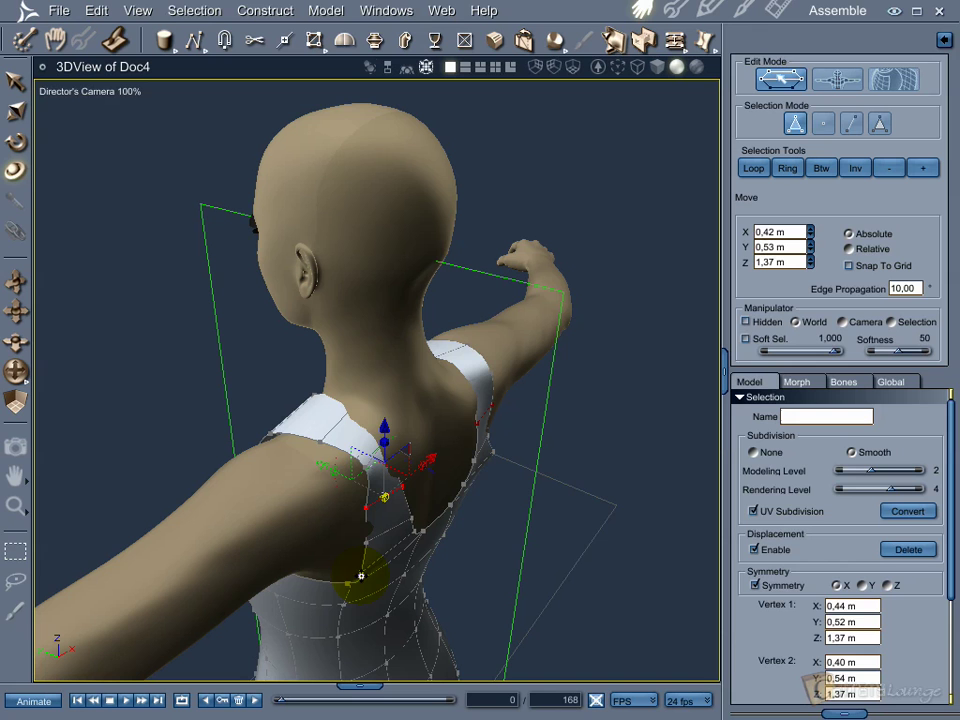
pyautogui.click(556, 522)
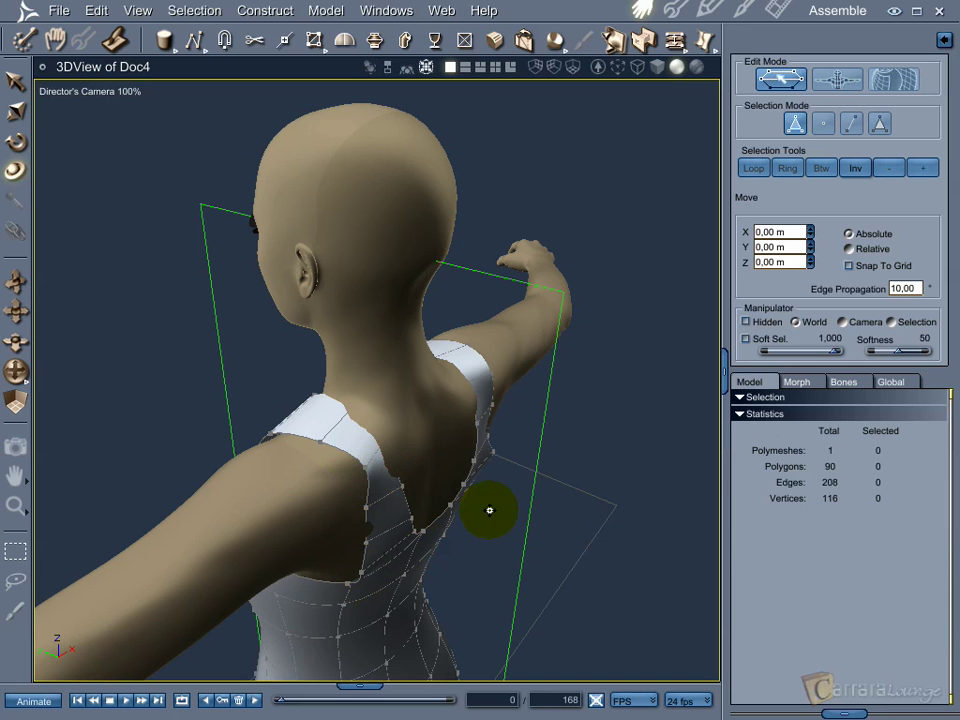
# Step: Rotate the strap edge just behind the shoulder to fit the body and position it at Y 0.54 m, Z 1.41 m
pyautogui.click(372, 465)
pyautogui.moveTo(375, 482); pyautogui.dragTo(402, 514)
pyautogui.moveTo(443, 550)
pyautogui.mouseDown()
pyautogui.moveTo(454, 506)
pyautogui.moveTo(426, 514)
pyautogui.moveTo(426, 527)
pyautogui.moveTo(431, 493)
pyautogui.moveTo(401, 564)
pyautogui.moveTo(453, 539)
pyautogui.mouseUp()
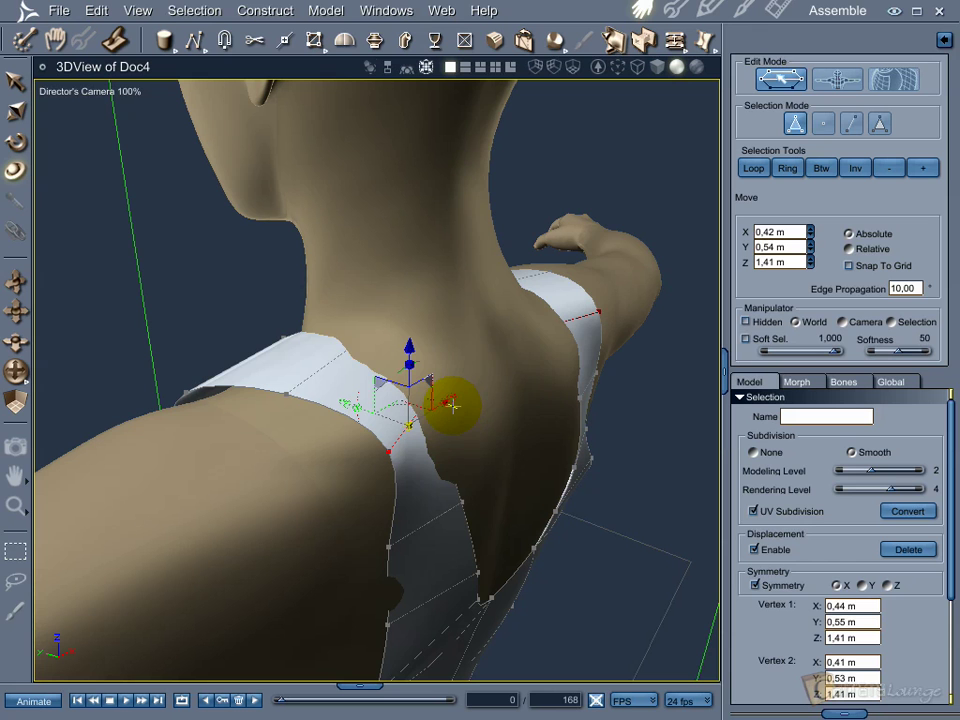
pyautogui.moveTo(457, 405); pyautogui.dragTo(491, 415)
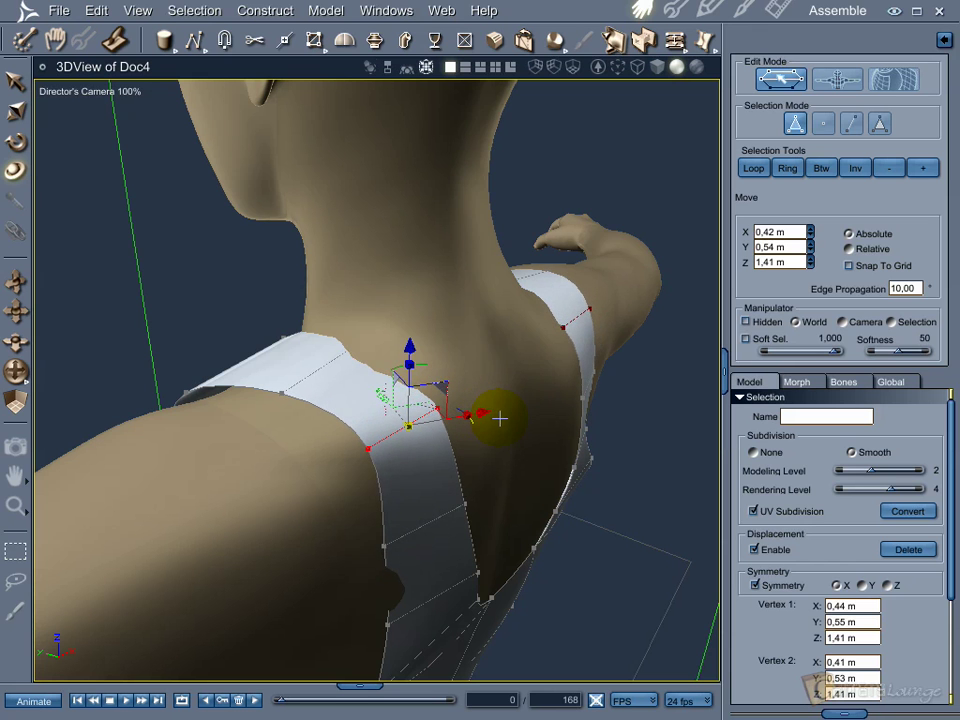
pyautogui.moveTo(382, 523); pyautogui.dragTo(467, 485)
pyautogui.moveTo(367, 387); pyautogui.dragTo(367, 399)
pyautogui.moveTo(455, 506); pyautogui.dragTo(377, 511, button='middle')
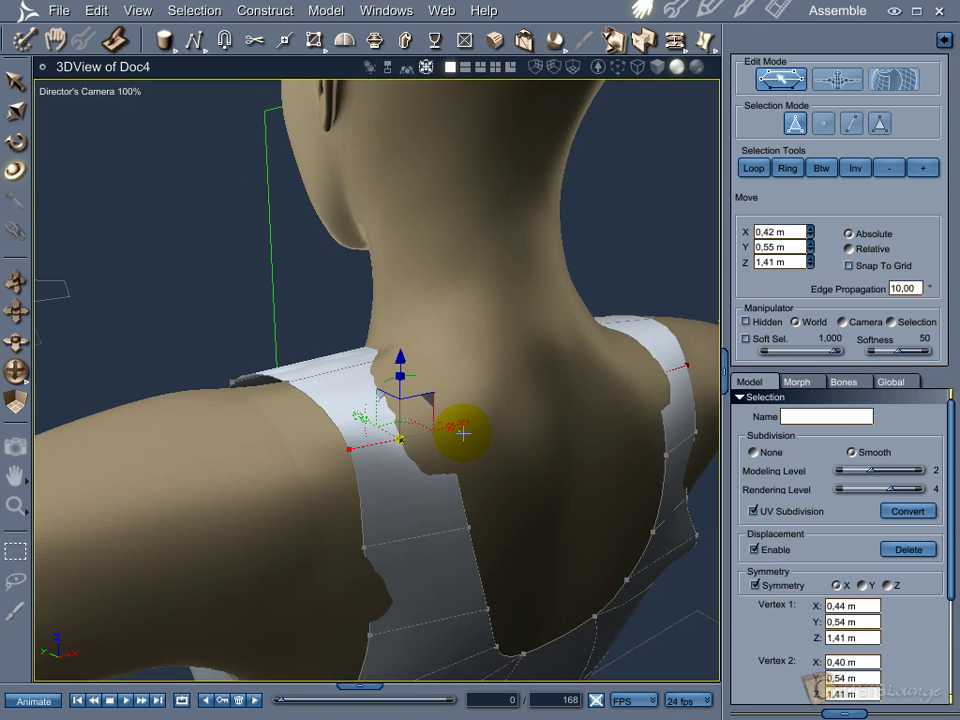
pyautogui.moveTo(466, 435)
pyautogui.mouseDown(button='right')
pyautogui.moveTo(484, 439)
pyautogui.moveTo(467, 436)
pyautogui.mouseUp(button='right')
pyautogui.moveTo(367, 417); pyautogui.dragTo(356, 415)
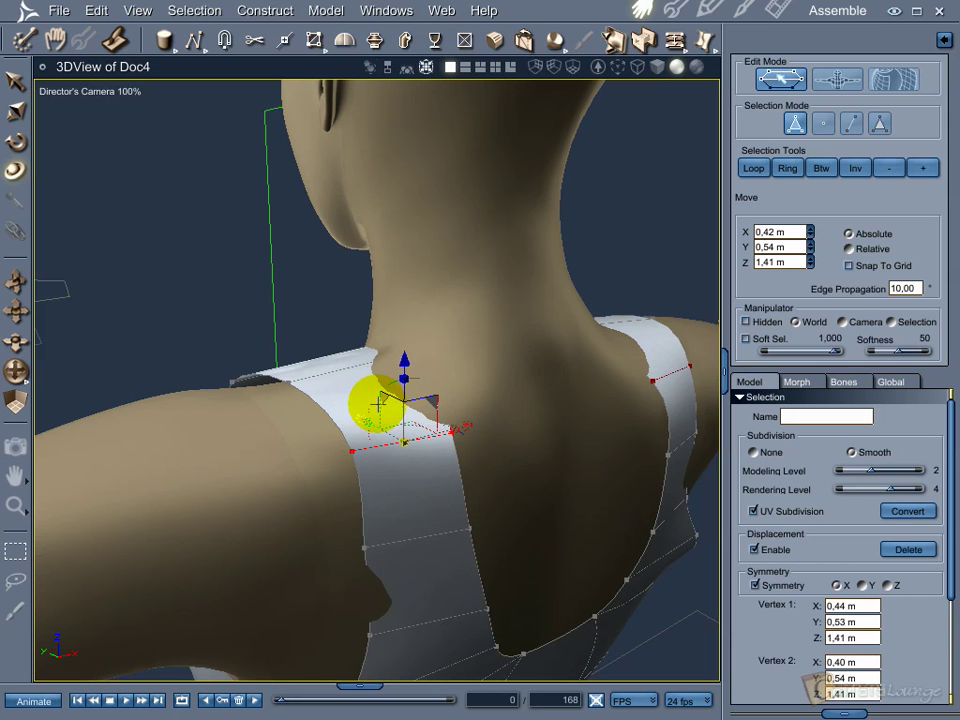
pyautogui.moveTo(403, 367); pyautogui.dragTo(401, 356)
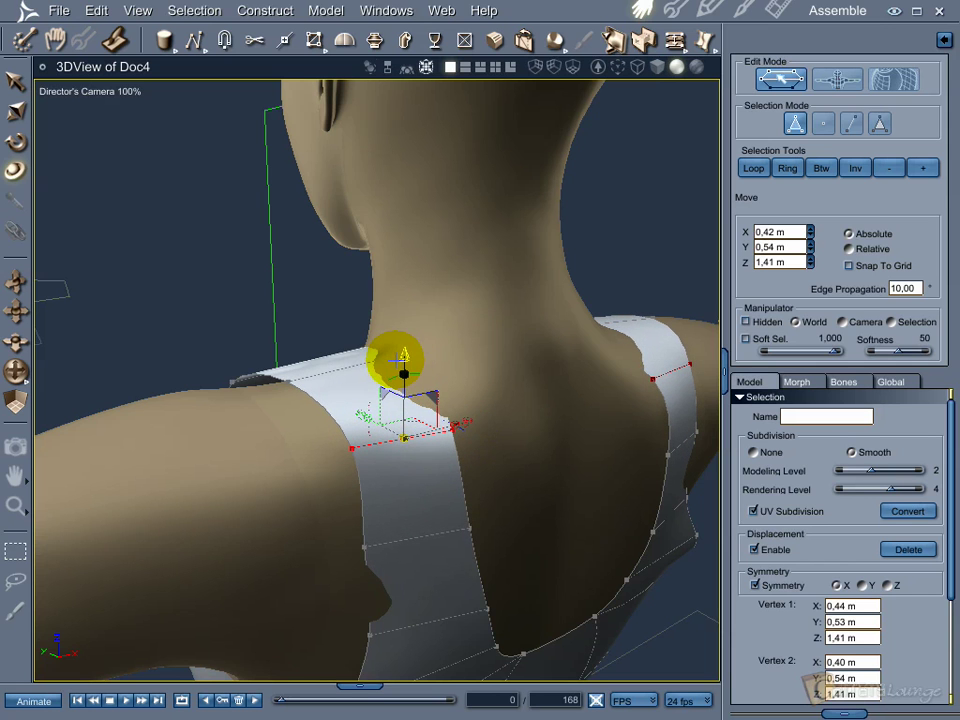
# Step: Rotate the strap edge on top of the shoulder to align both ends at Y 0.58 m, keeping it at Z 1.43 m
pyautogui.moveTo(338, 390); pyautogui.dragTo(425, 357, button='middle')
pyautogui.moveTo(414, 353)
pyautogui.mouseDown()
pyautogui.moveTo(392, 361)
pyautogui.moveTo(416, 352)
pyautogui.mouseUp()
pyautogui.moveTo(362, 401); pyautogui.dragTo(349, 340, button='middle')
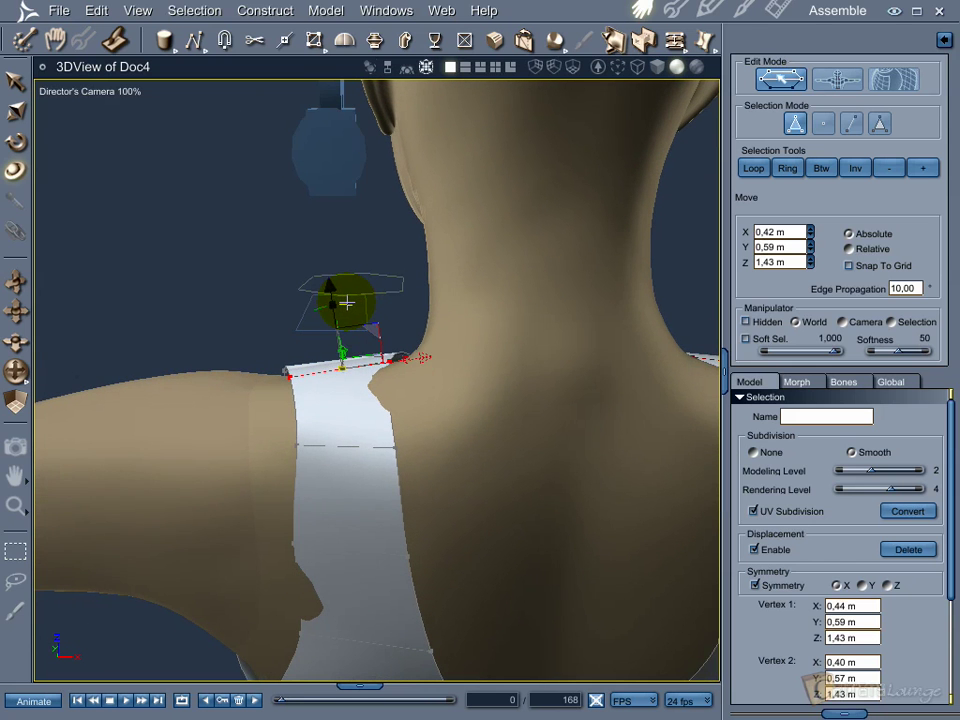
pyautogui.moveTo(338, 412); pyautogui.dragTo(506, 418, button='middle')
pyautogui.moveTo(338, 318); pyautogui.dragTo(356, 430, button='middle')
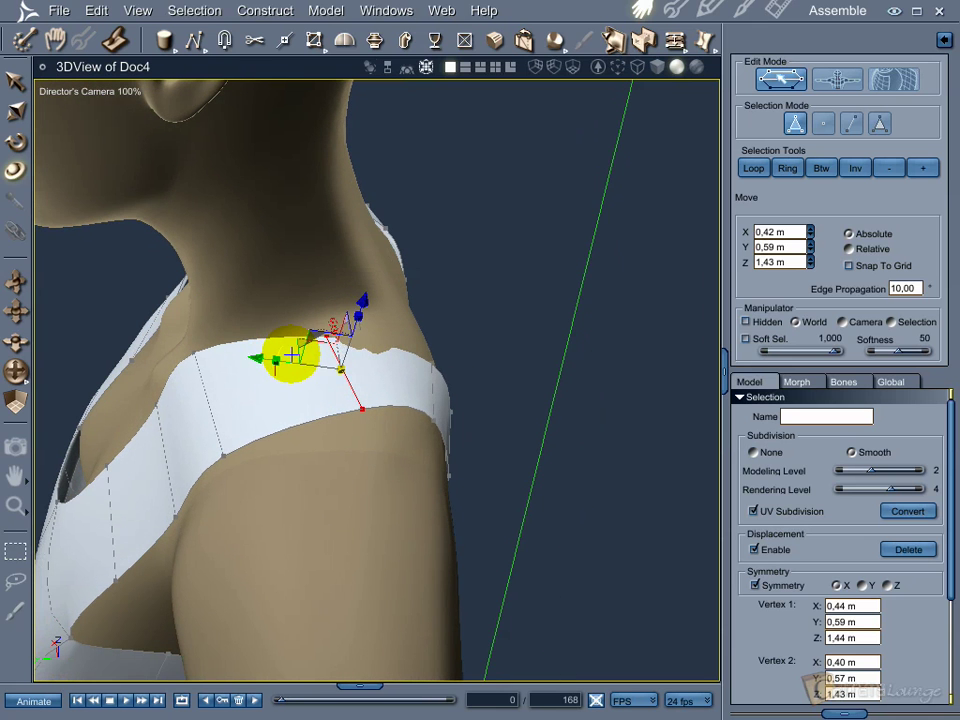
pyautogui.moveTo(336, 405); pyautogui.dragTo(300, 411, button='middle')
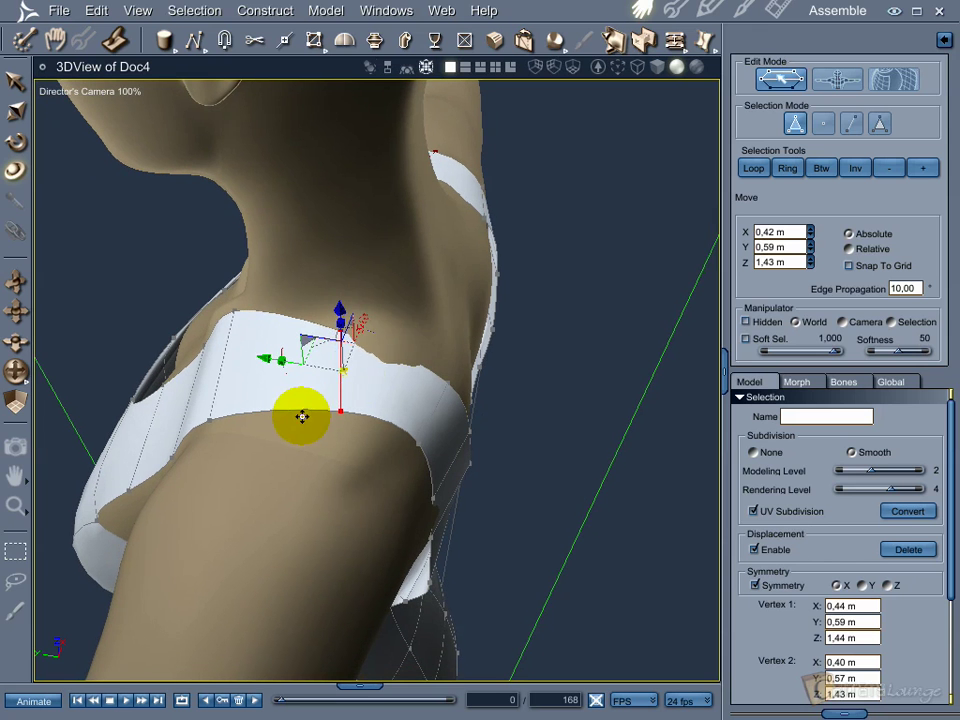
pyautogui.moveTo(380, 331); pyautogui.dragTo(399, 336)
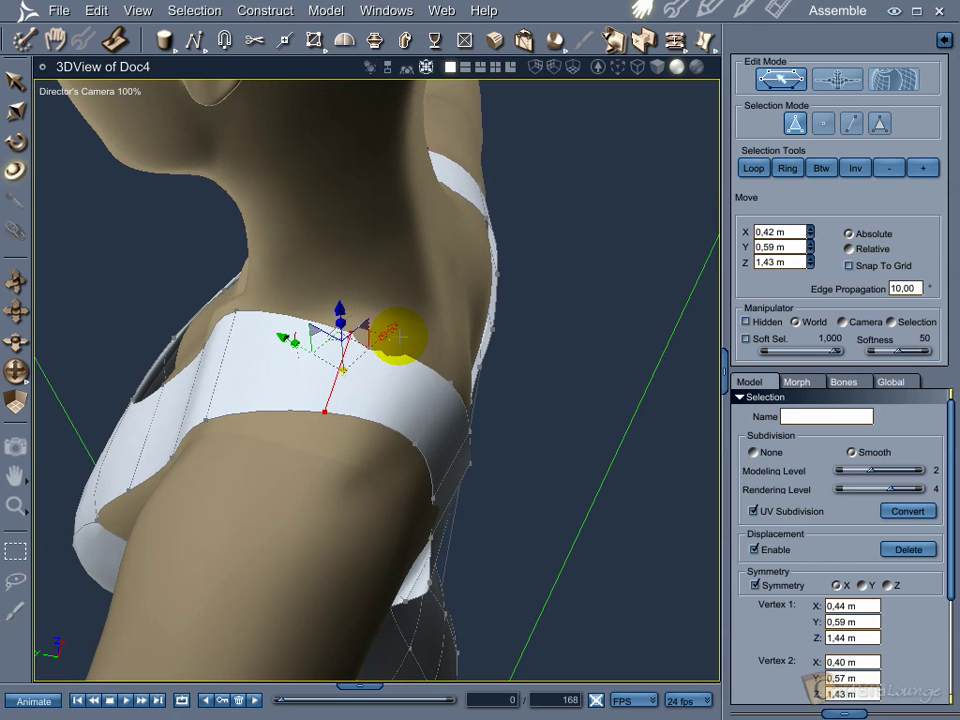
pyautogui.moveTo(399, 350); pyautogui.dragTo(562, 331, button='middle')
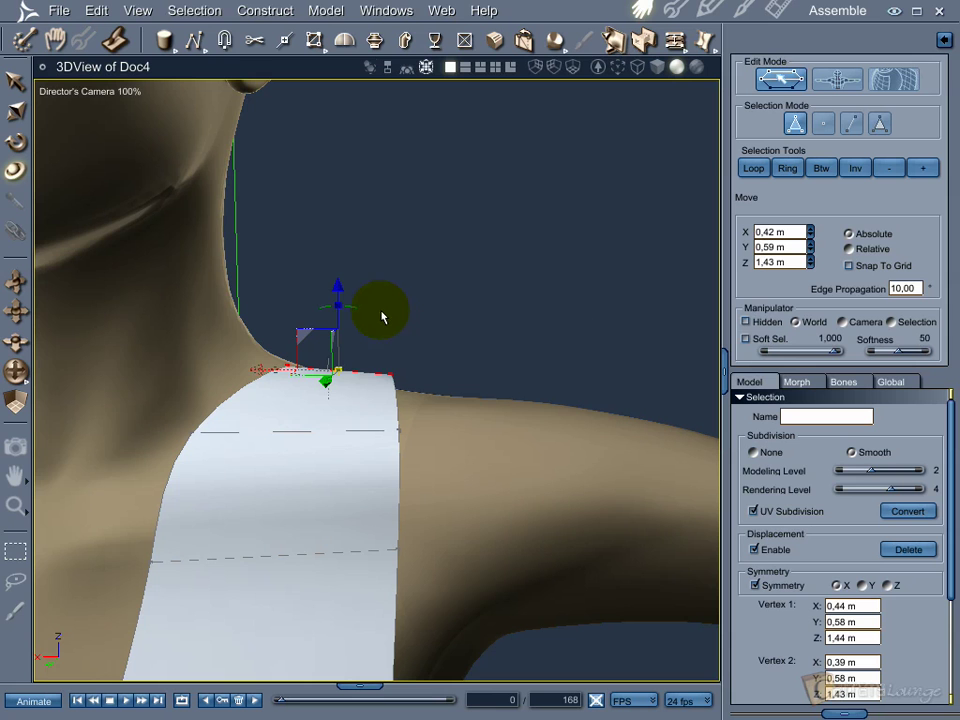
# Step: Narrow the front shoulder strap edge at Z 1.41 m to X 0.40–0.45 m and rotate it until both ends sit at Y 0.65 m
pyautogui.moveTo(471, 375); pyautogui.dragTo(398, 446, button='middle')
pyautogui.click(231, 468)
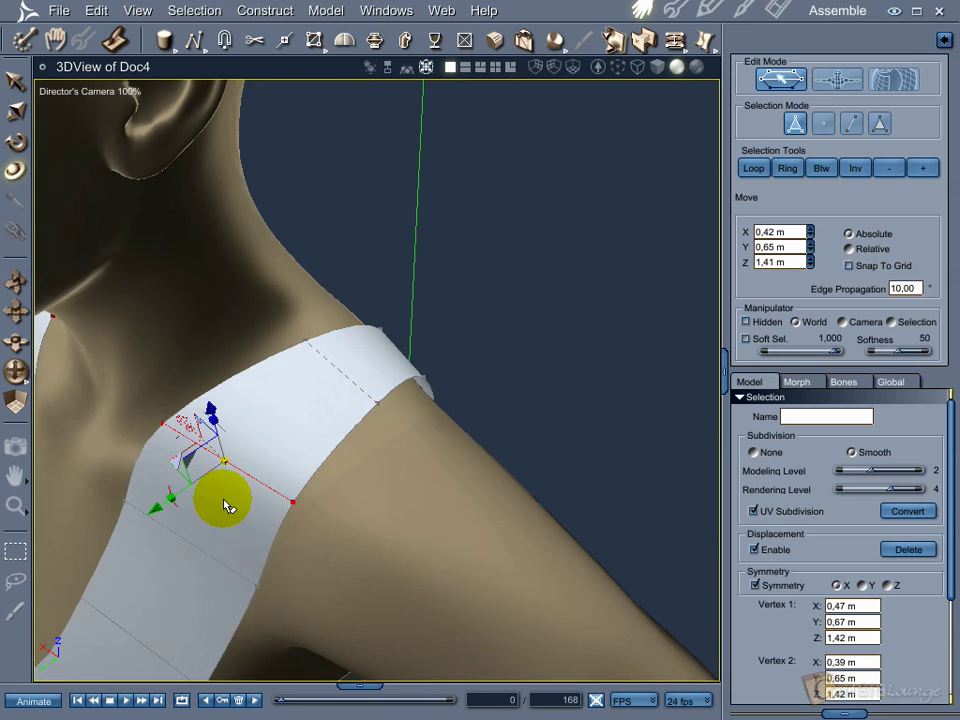
pyautogui.moveTo(150, 471)
pyautogui.mouseDown(button='middle')
pyautogui.moveTo(221, 461)
pyautogui.moveTo(165, 460)
pyautogui.mouseUp(button='middle')
pyautogui.moveTo(165, 460); pyautogui.dragTo(205, 461)
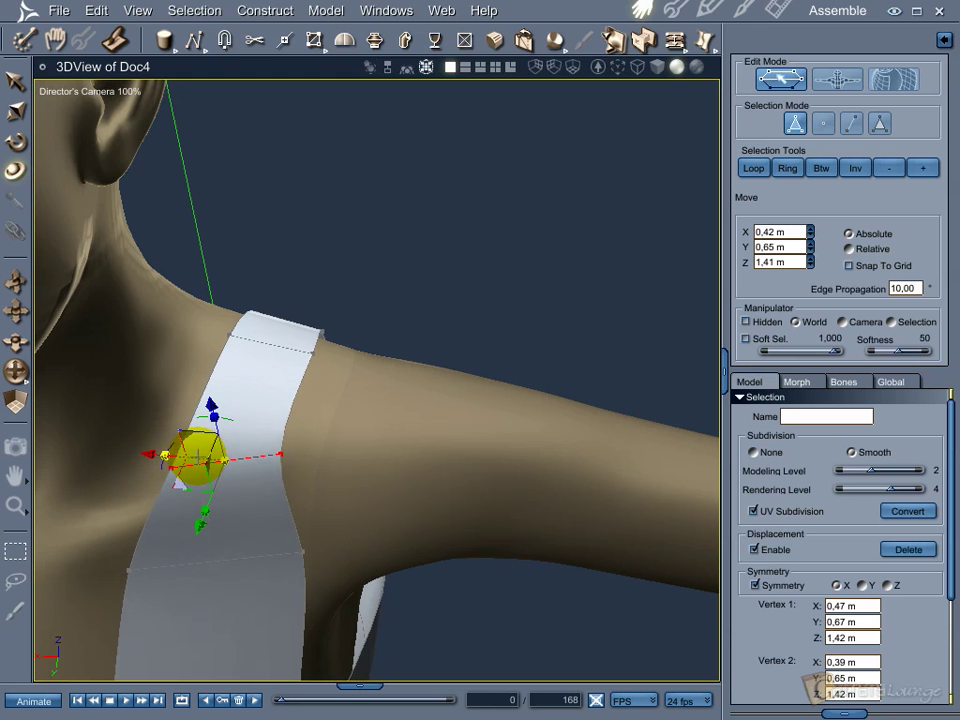
pyautogui.moveTo(201, 496)
pyautogui.mouseDown(button='middle')
pyautogui.moveTo(225, 516)
pyautogui.moveTo(206, 544)
pyautogui.moveTo(200, 478)
pyautogui.mouseUp(button='middle')
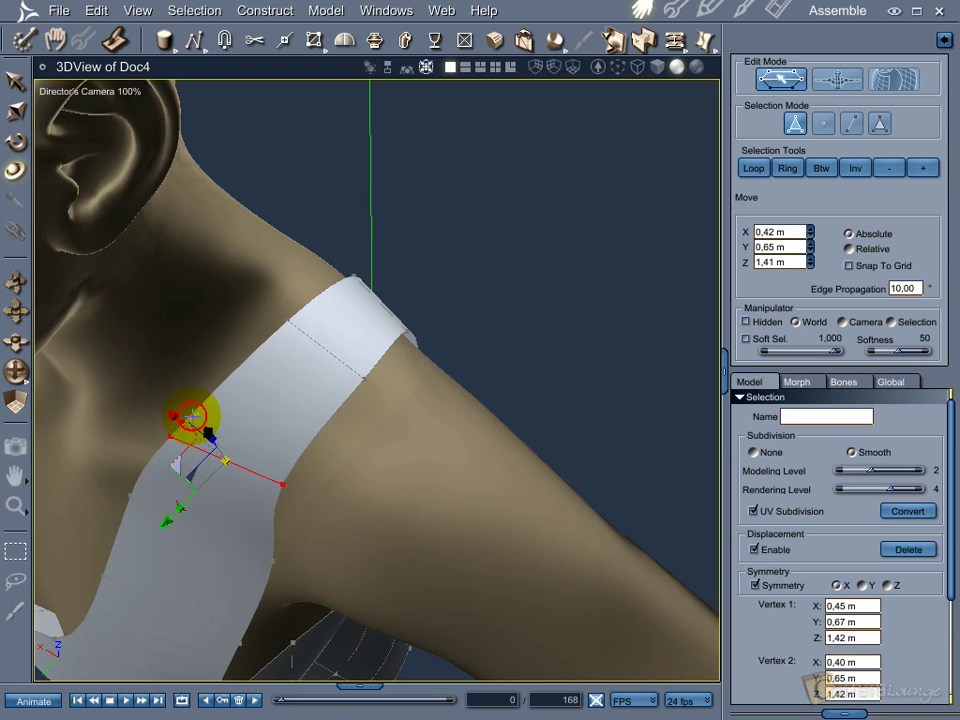
pyautogui.moveTo(226, 479); pyautogui.dragTo(149, 409, button='middle')
pyautogui.moveTo(183, 422); pyautogui.dragTo(196, 432)
pyautogui.moveTo(196, 484); pyautogui.dragTo(335, 457, button='middle')
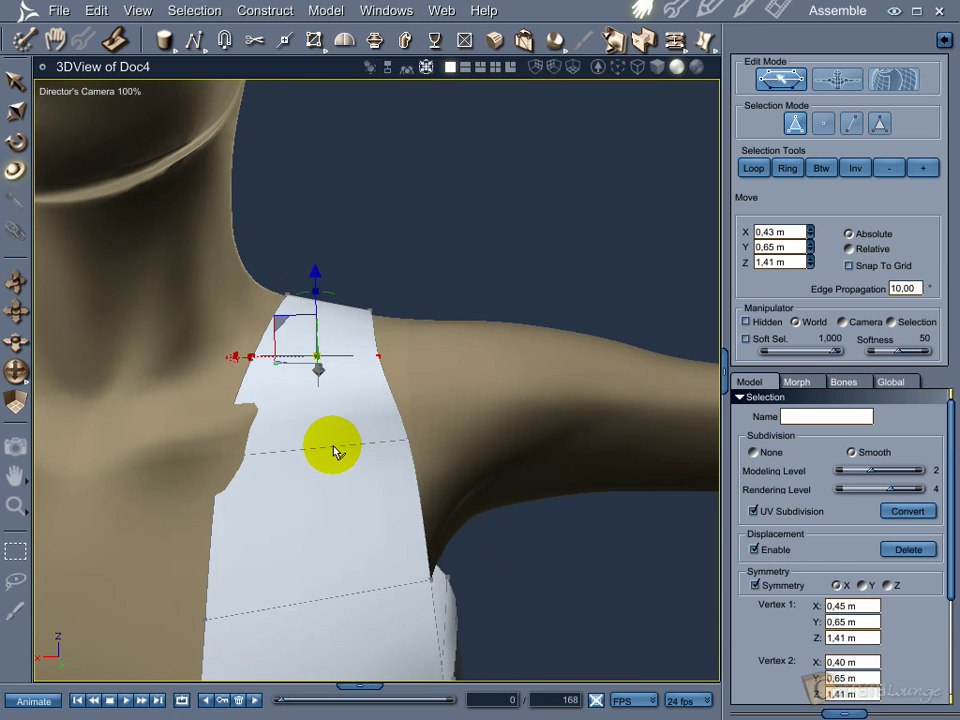
# Step: Narrow the front strap edges at Z 1.38 m and Z 1.33 m, bringing the lower one to X 0.40–0.45 m
pyautogui.click(335, 450)
pyautogui.moveTo(247, 450); pyautogui.dragTo(288, 452, button='middle')
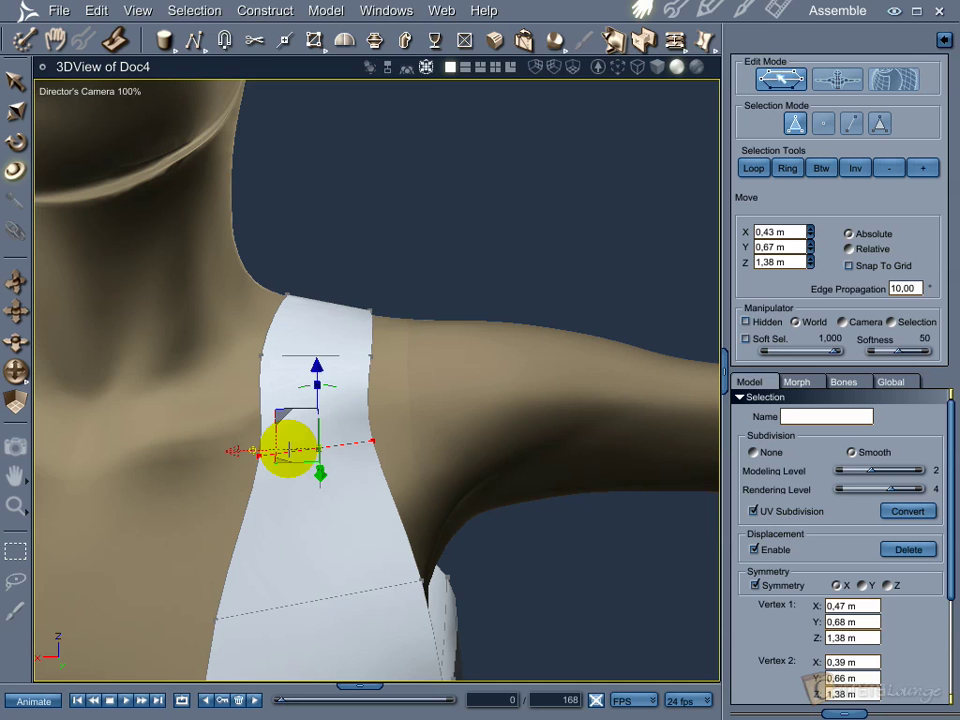
pyautogui.moveTo(369, 510); pyautogui.dragTo(366, 442, button='middle')
pyautogui.click(355, 440)
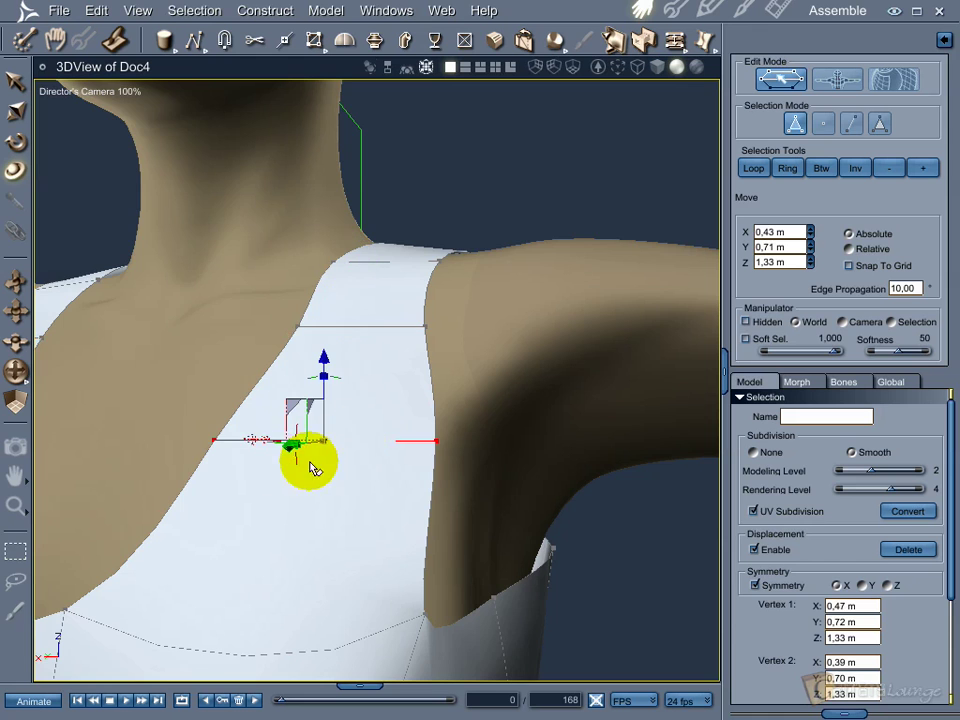
pyautogui.moveTo(240, 465); pyautogui.dragTo(284, 440, button='middle')
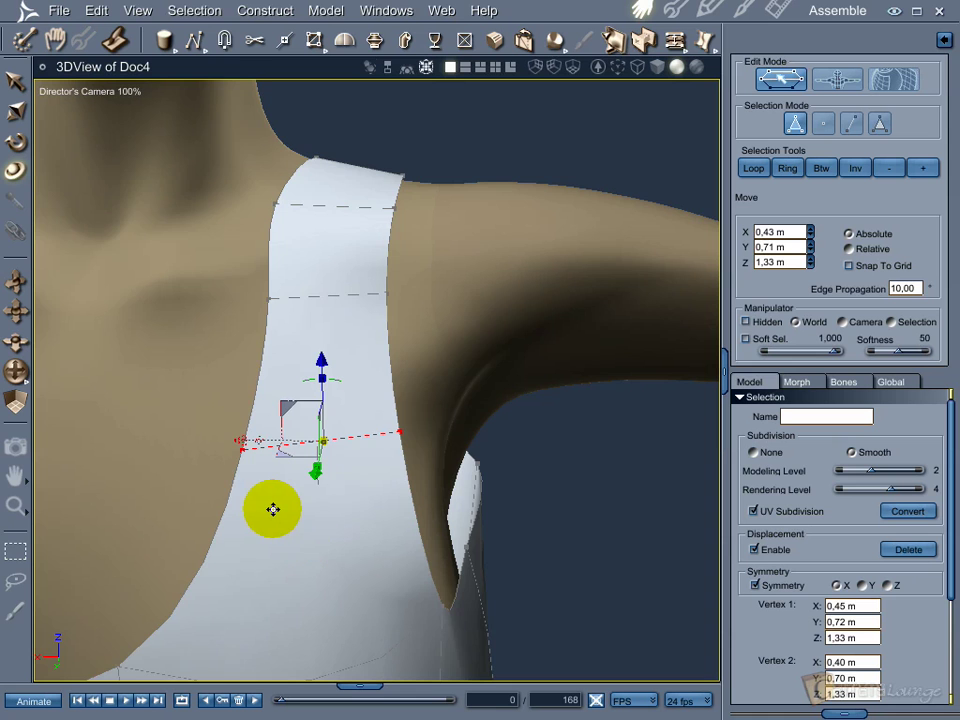
pyautogui.scroll(-5, 272, 512)
pyautogui.moveTo(271, 517); pyautogui.dragTo(345, 478, button='middle')
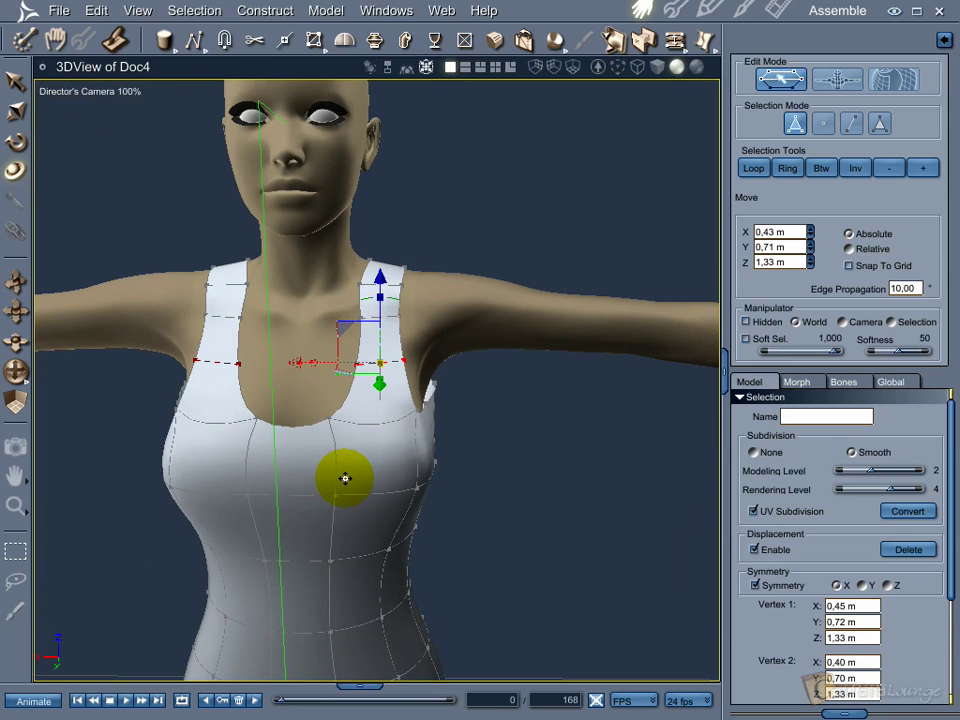
pyautogui.click(583, 521)
pyautogui.moveTo(452, 466)
pyautogui.mouseDown(button='middle')
pyautogui.moveTo(429, 450)
pyautogui.moveTo(456, 486)
pyautogui.mouseUp(button='middle')
pyautogui.scroll(2, 440, 472)
pyautogui.click(367, 347)
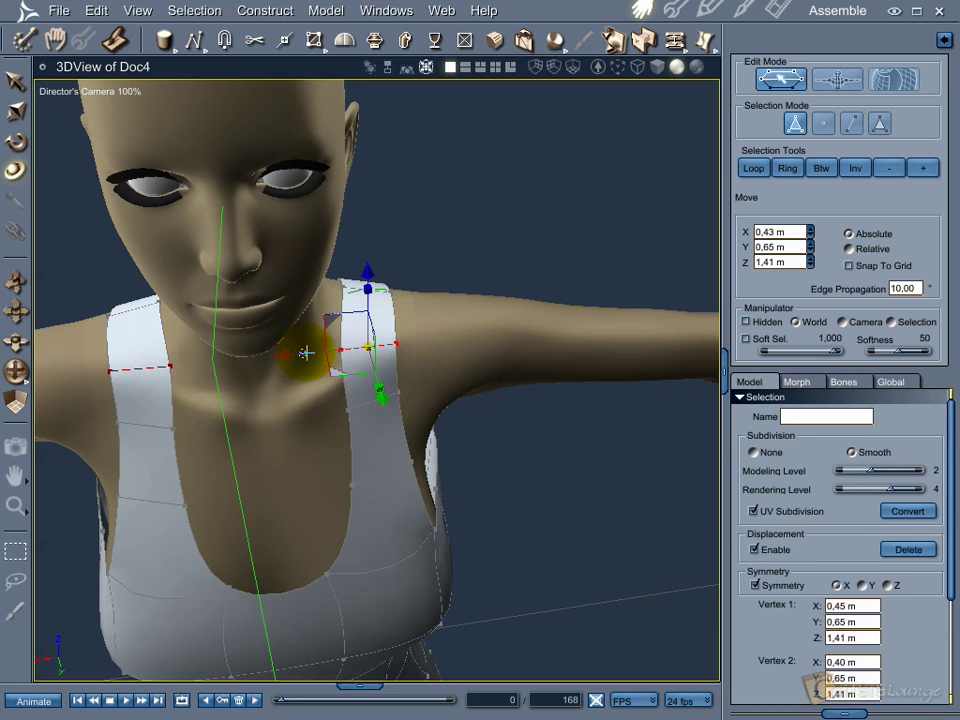
pyautogui.click(539, 489)
# Step: Move the strap's outer side edge behind the armhole so the fabric clears the shoulder blade skin
pyautogui.moveTo(530, 547); pyautogui.dragTo(229, 495, button='middle')
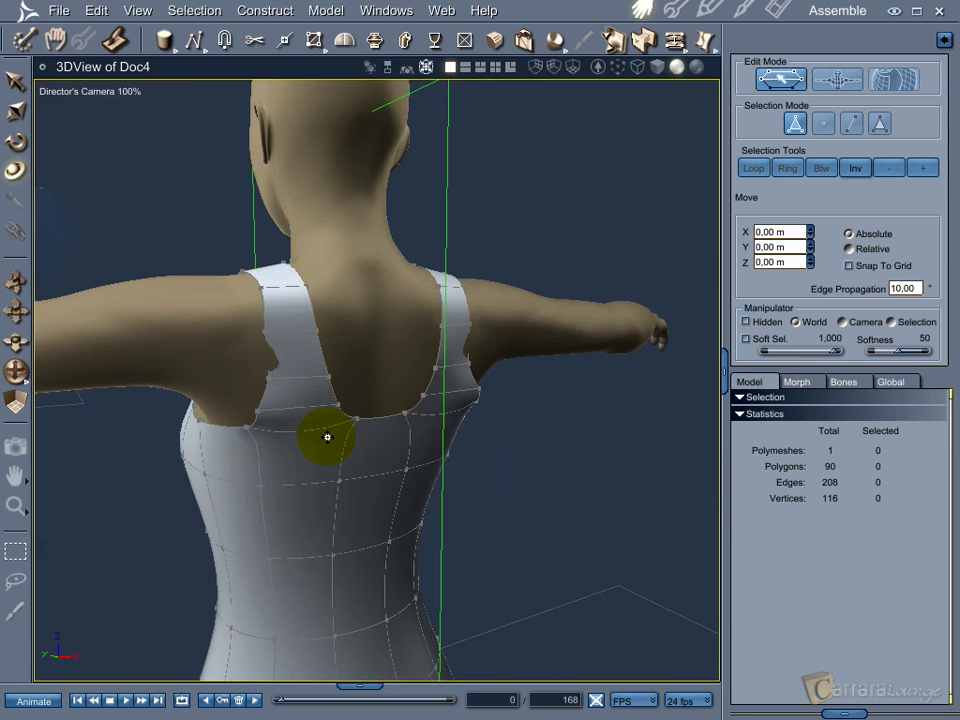
pyautogui.scroll(10, 327, 437)
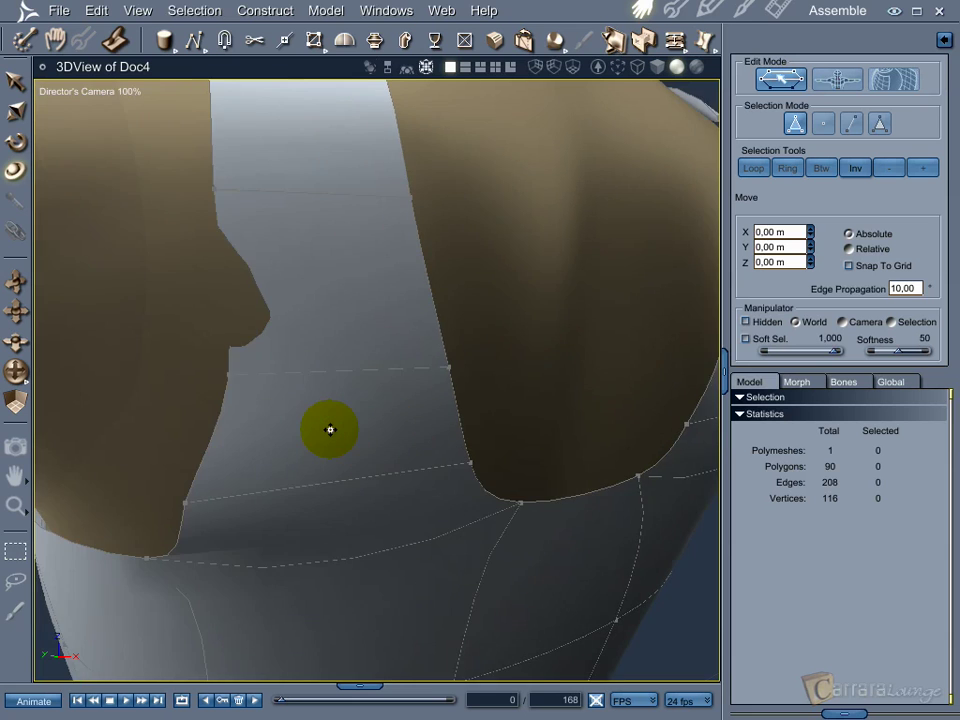
pyautogui.scroll(-4, 330, 430)
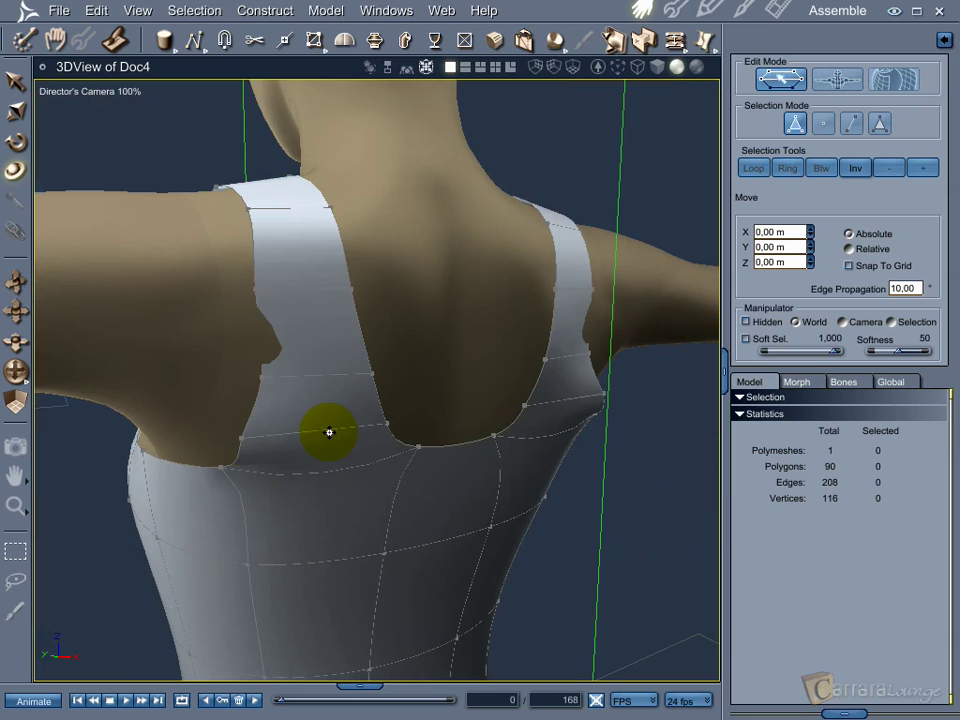
pyautogui.click(261, 336)
pyautogui.moveTo(229, 377); pyautogui.dragTo(200, 318, button='middle')
pyautogui.moveTo(202, 318); pyautogui.dragTo(182, 334)
pyautogui.moveTo(288, 380); pyautogui.dragTo(212, 373, button='middle')
# Step: Lower the vertex at the back of the armhole to Z 1.27 m and move the outer strap vertex above it to Y 0.54 m
pyautogui.click(219, 472)
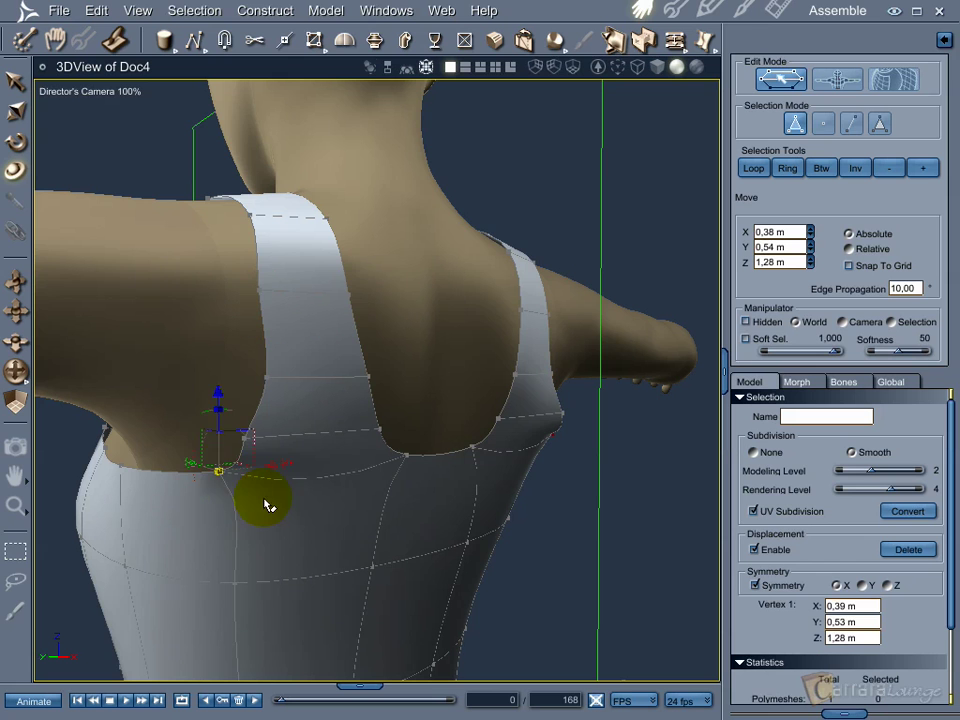
pyautogui.moveTo(216, 404); pyautogui.dragTo(219, 432)
pyautogui.moveTo(198, 498); pyautogui.dragTo(165, 521, button='middle')
pyautogui.moveTo(144, 481)
pyautogui.mouseDown()
pyautogui.moveTo(124, 476)
pyautogui.moveTo(132, 478)
pyautogui.mouseUp()
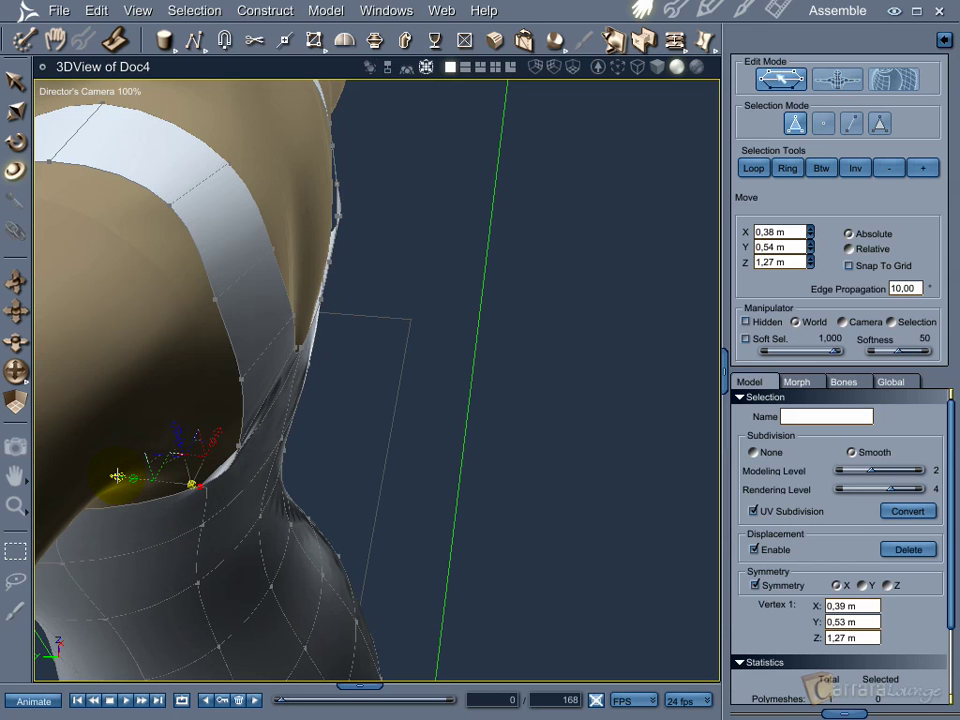
pyautogui.moveTo(330, 470); pyautogui.dragTo(270, 463)
pyautogui.click(240, 451)
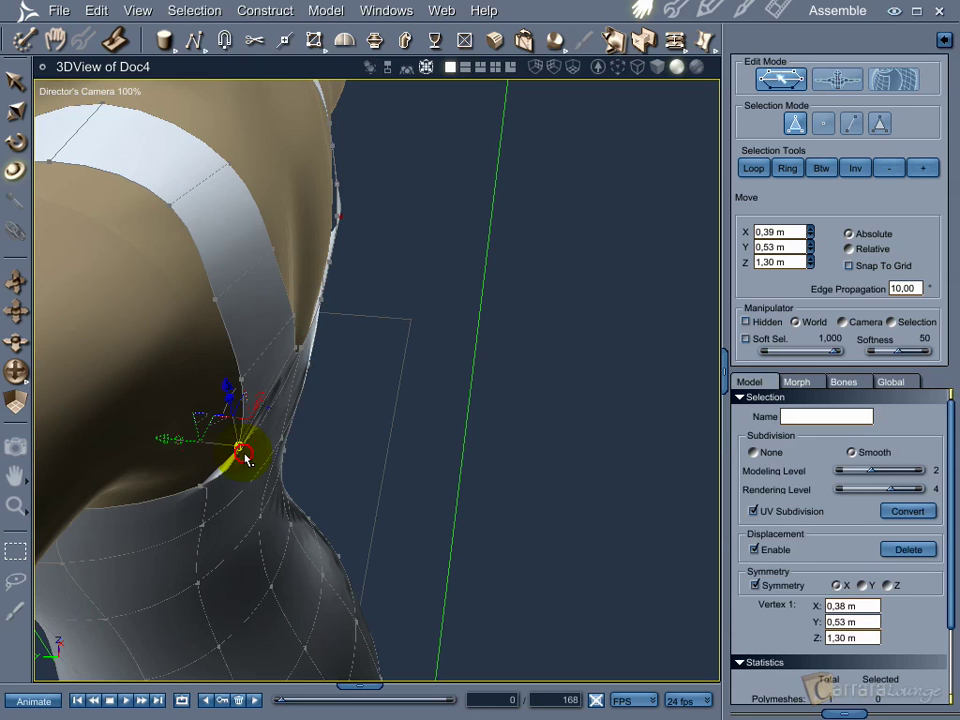
pyautogui.moveTo(162, 438)
pyautogui.mouseDown()
pyautogui.moveTo(130, 437)
pyautogui.moveTo(144, 437)
pyautogui.mouseUp()
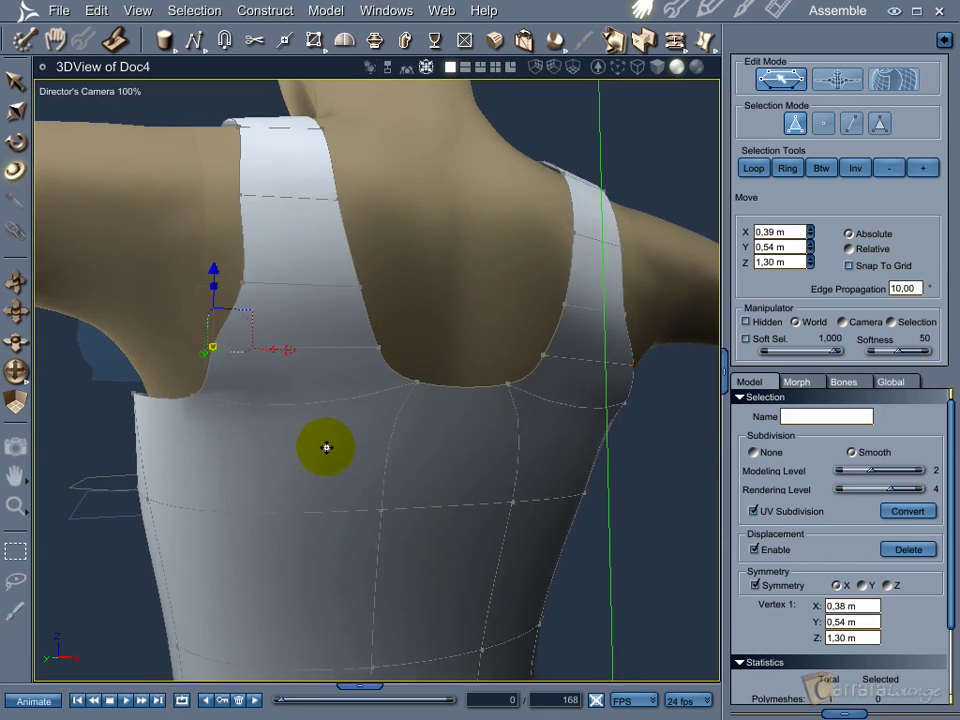
# Step: Move the vertex at the lower corner of the back neckline along the Y axis to Y 0.53 m
pyautogui.moveTo(326, 447); pyautogui.dragTo(322, 476, button='middle')
pyautogui.click(409, 368)
pyautogui.moveTo(409, 368); pyautogui.dragTo(450, 347, button='middle')
pyautogui.moveTo(445, 329); pyautogui.dragTo(400, 468)
pyautogui.moveTo(400, 468); pyautogui.dragTo(496, 560, button='middle')
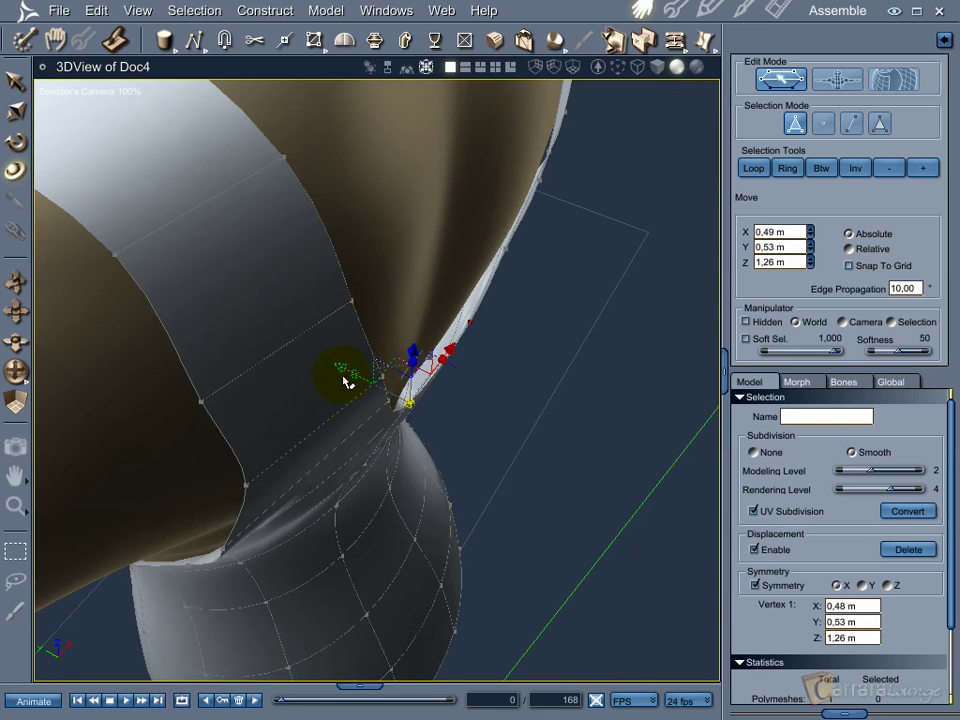
pyautogui.moveTo(340, 369)
pyautogui.mouseDown()
pyautogui.moveTo(317, 364)
pyautogui.moveTo(332, 366)
pyautogui.mouseUp()
pyautogui.moveTo(474, 463); pyautogui.dragTo(375, 369, button='middle')
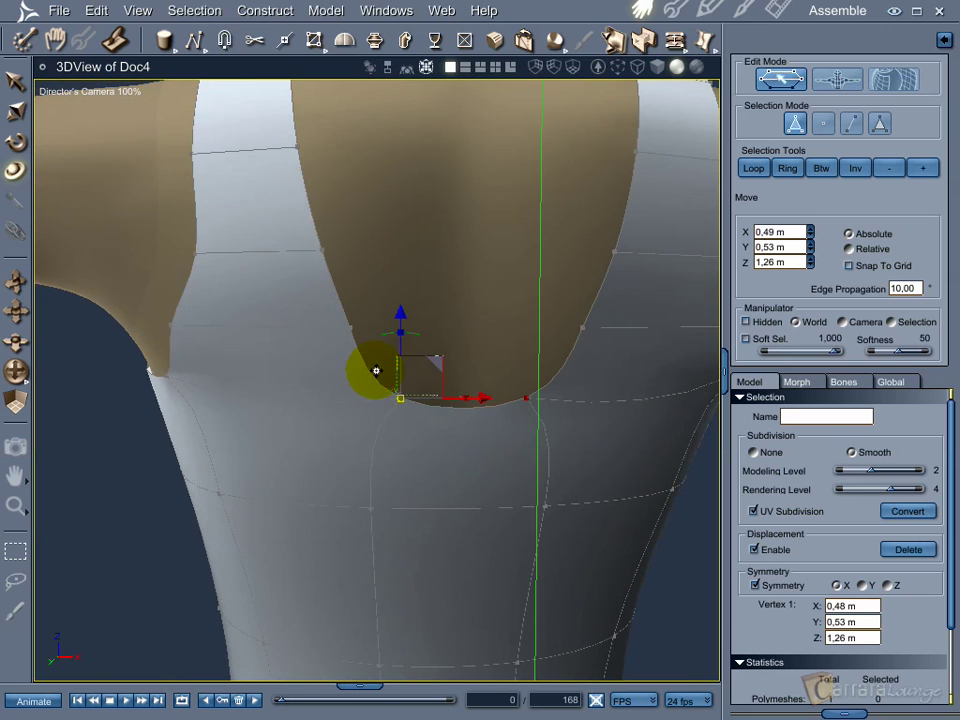
# Step: Select the complete edge loop around the dress's bottom hem
pyautogui.scroll(-5, 450, 386)
pyautogui.moveTo(311, 465); pyautogui.dragTo(390, 379, button='middle')
pyautogui.scroll(-5, 339, 485)
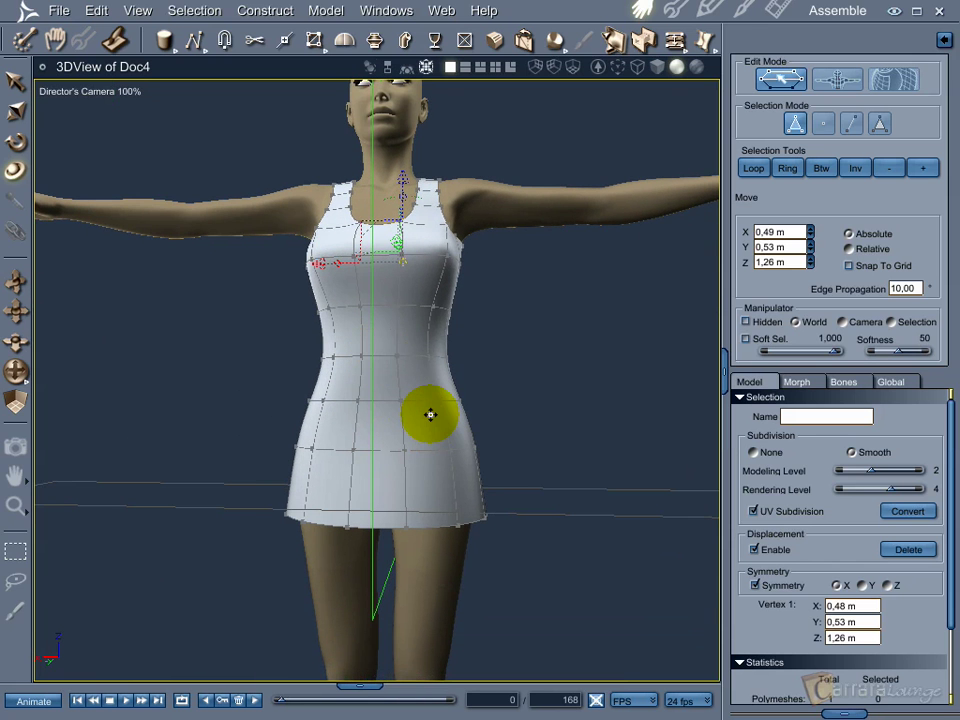
pyautogui.scroll(5, 430, 413)
pyautogui.moveTo(422, 467); pyautogui.dragTo(440, 296, button='middle')
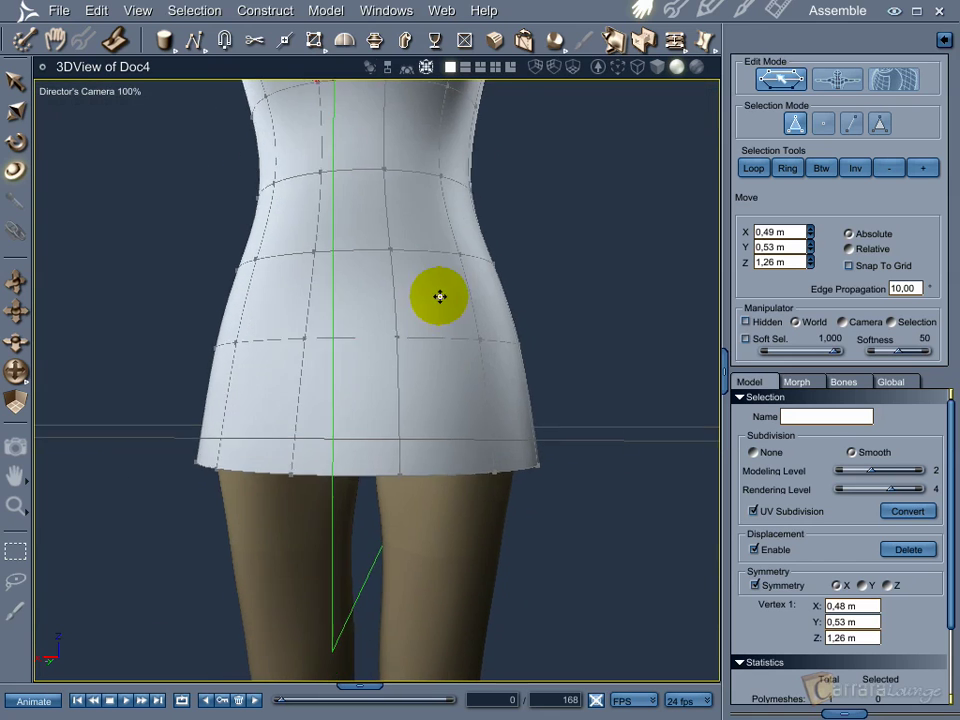
pyautogui.moveTo(452, 482); pyautogui.dragTo(388, 462, button='middle')
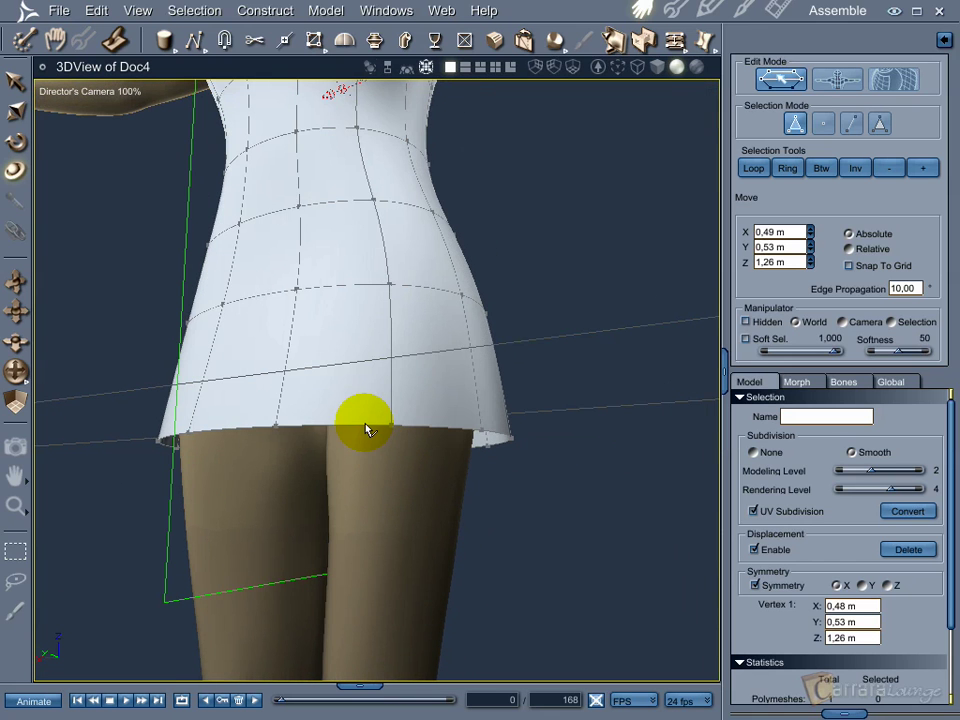
pyautogui.click(366, 429)
pyautogui.click(194, 10)
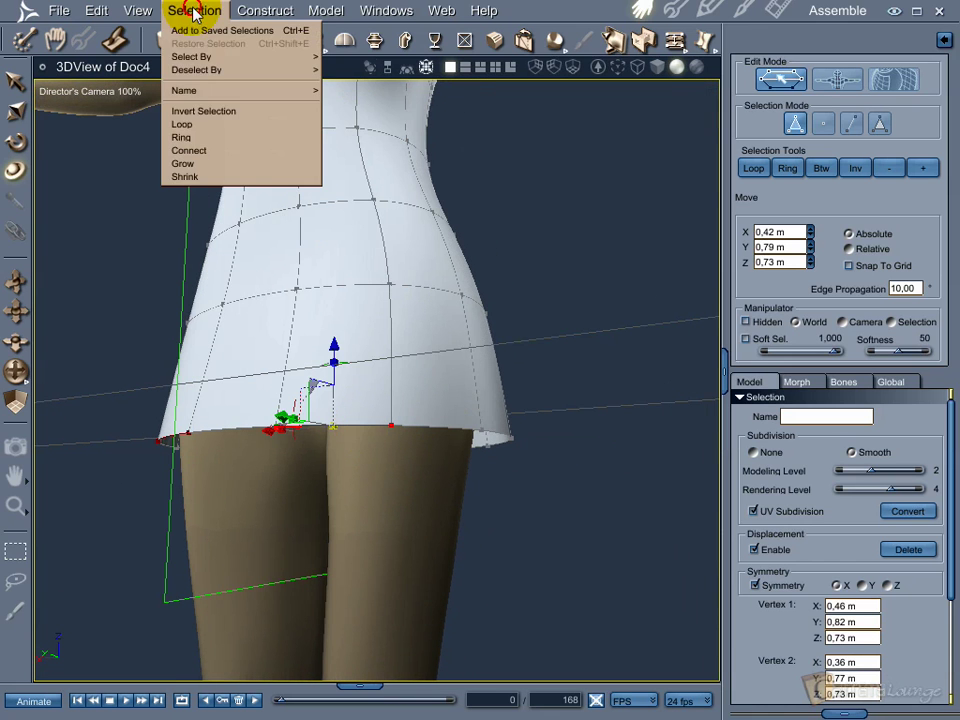
pyautogui.click(186, 125)
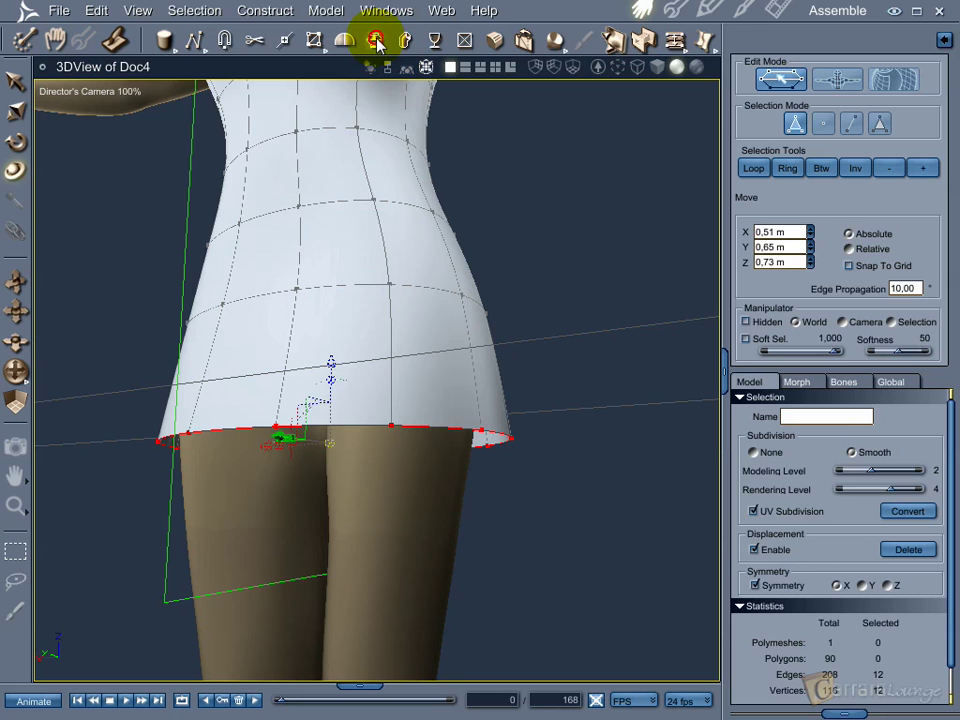
# Step: Extrude the hem loop downward with Dynamic Extrusion to lengthen the skirt over the thighs
pyautogui.click(376, 40)
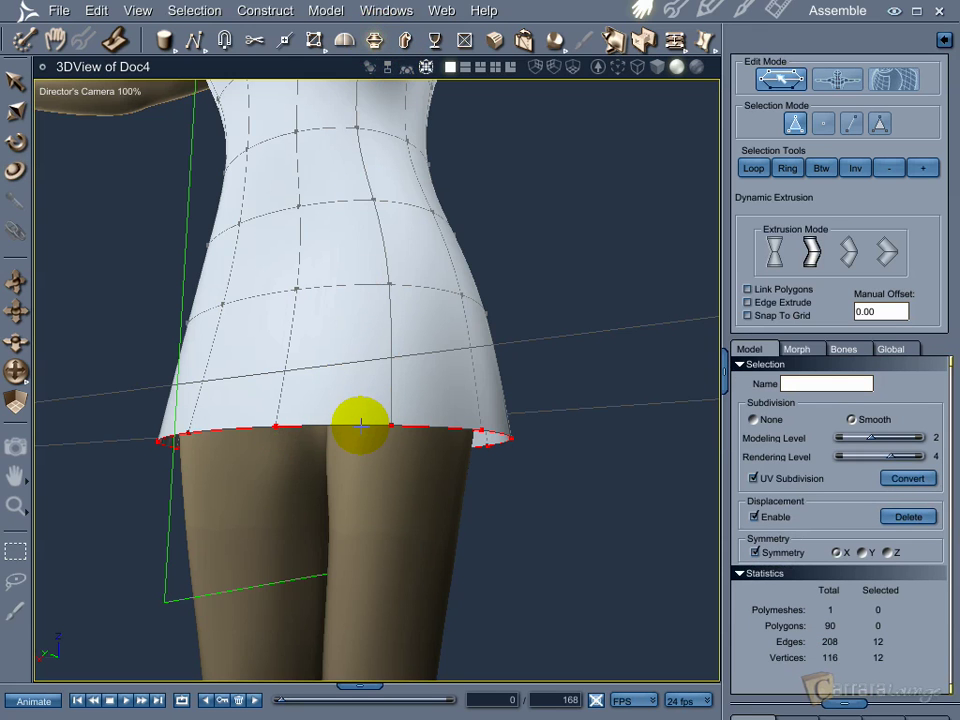
pyautogui.moveTo(362, 418); pyautogui.dragTo(330, 545)
pyautogui.moveTo(332, 571); pyautogui.dragTo(332, 579)
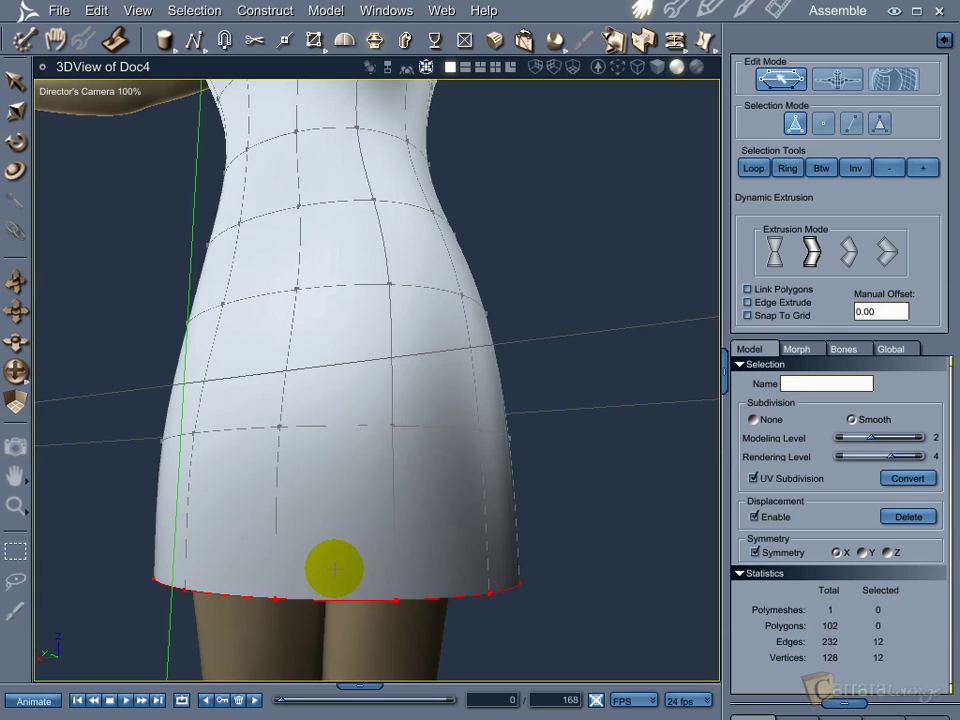
# Step: Extrude the hem two more times, first below the knees and then to just above the ankles at about Z 0.10 m
pyautogui.scroll(-4, 317, 459)
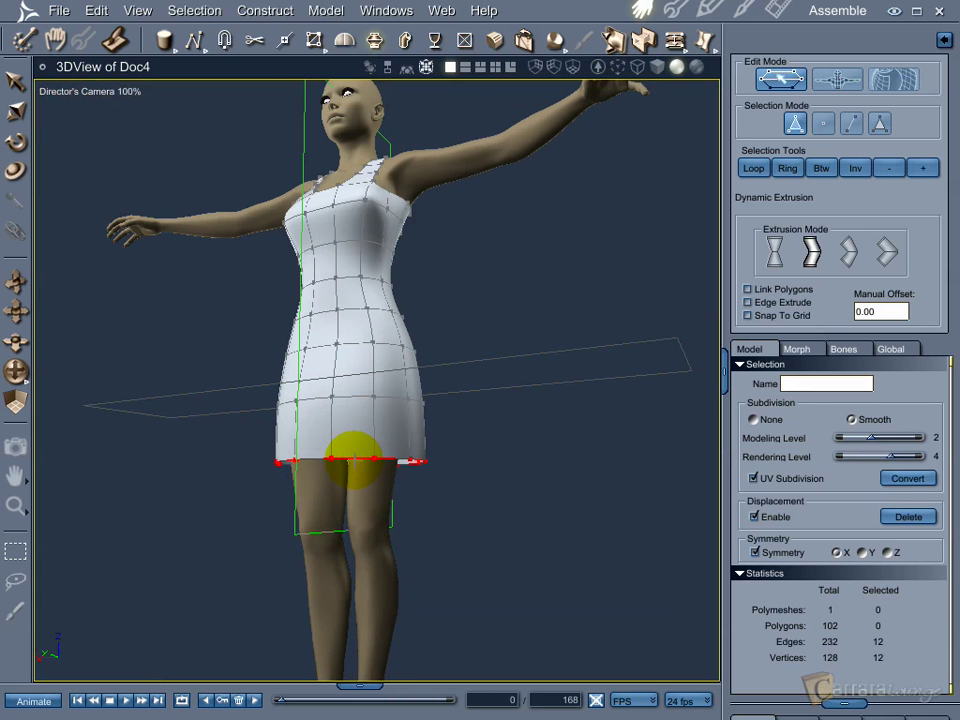
pyautogui.moveTo(355, 459); pyautogui.dragTo(345, 566)
pyautogui.moveTo(398, 566); pyautogui.dragTo(412, 444, button='middle')
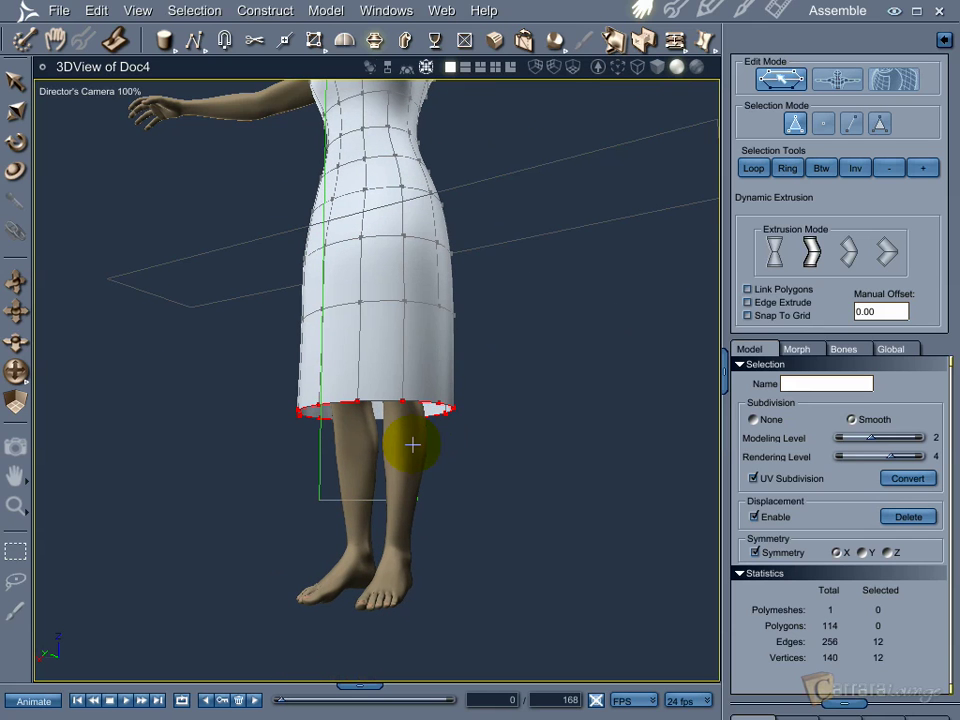
pyautogui.moveTo(380, 400); pyautogui.dragTo(341, 511)
pyautogui.moveTo(341, 511); pyautogui.dragTo(292, 508, button='middle')
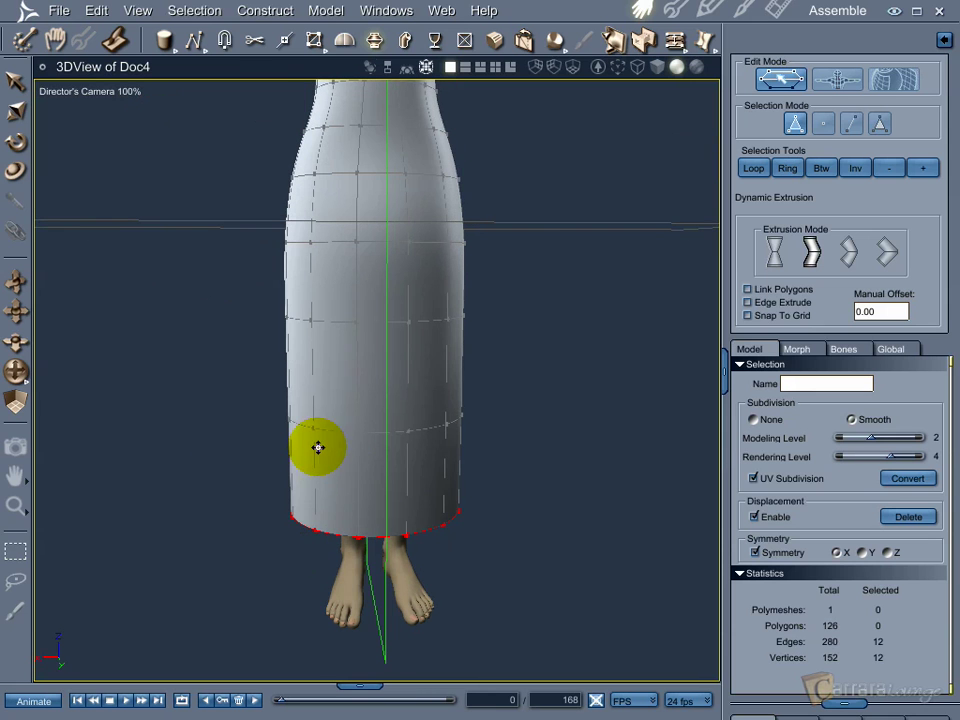
pyautogui.moveTo(452, 403); pyautogui.dragTo(509, 505, button='middle')
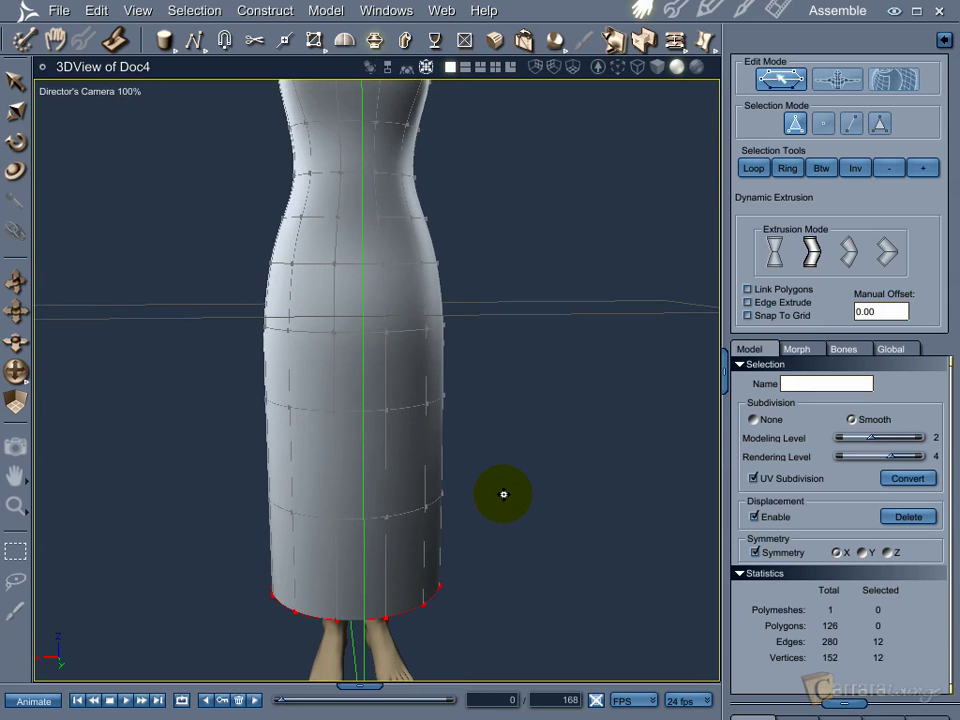
pyautogui.scroll(-4, 503, 494)
pyautogui.moveTo(419, 441); pyautogui.dragTo(535, 457, button='middle')
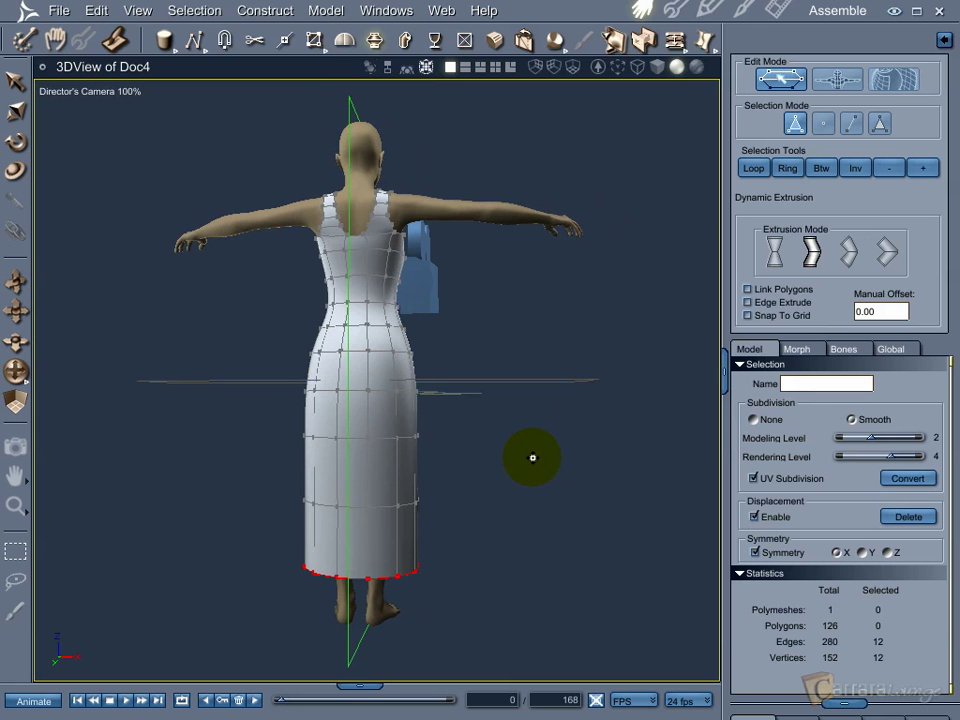
# Step: Leave extrusion and mesh editing, and return to the assembly scene to view the whole dress on the figure
pyautogui.click(15, 81)
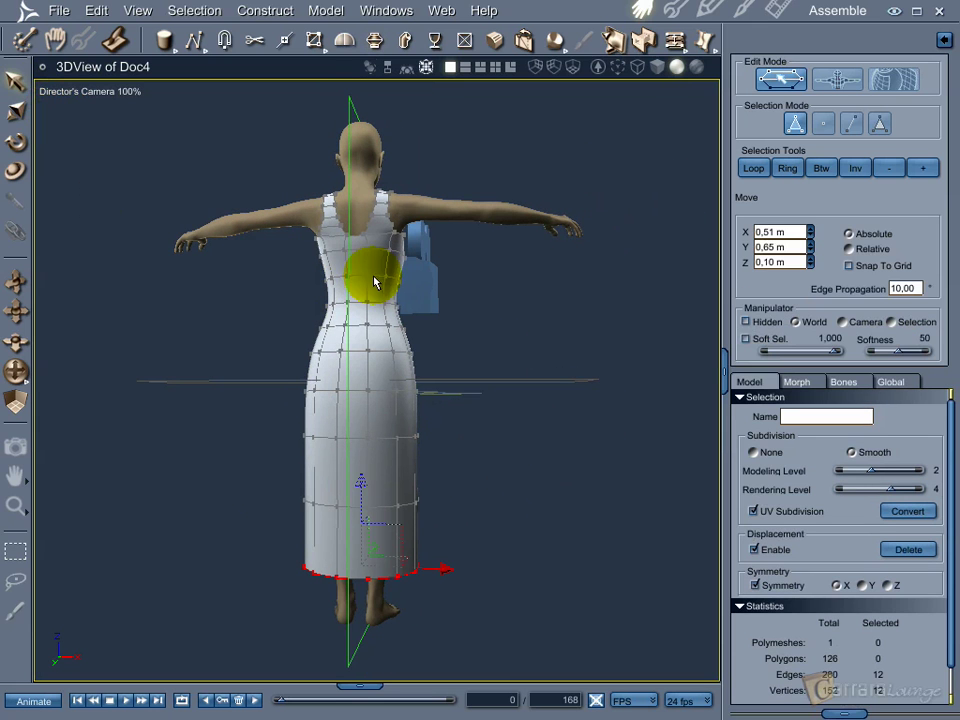
pyautogui.click(54, 38)
pyautogui.moveTo(545, 473); pyautogui.dragTo(548, 508, button='middle')
pyautogui.moveTo(191, 495); pyautogui.dragTo(170, 494, button='middle')
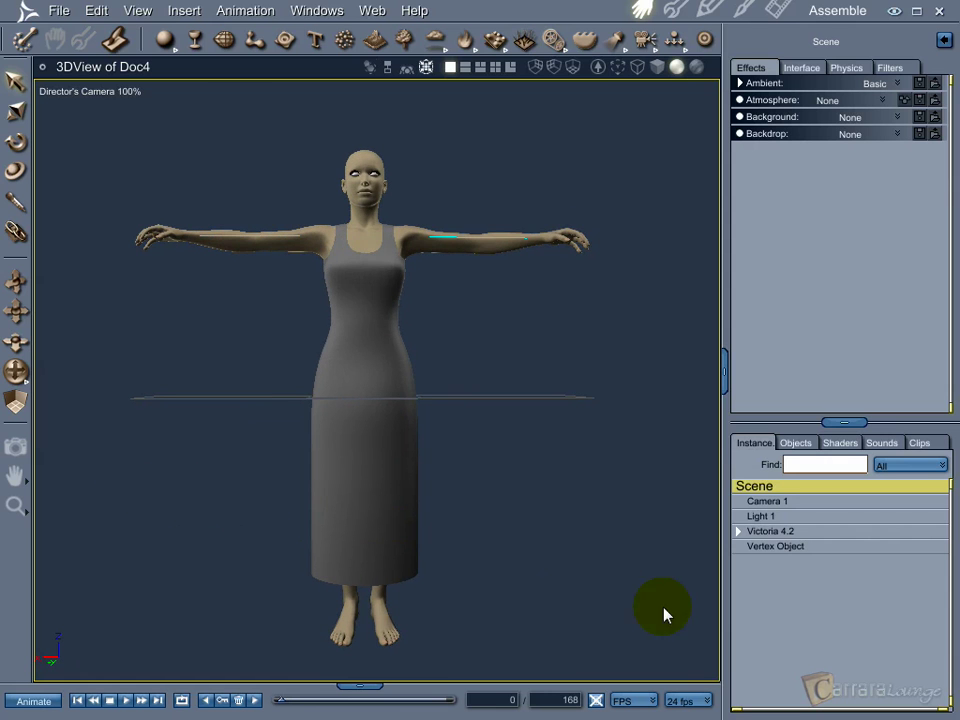